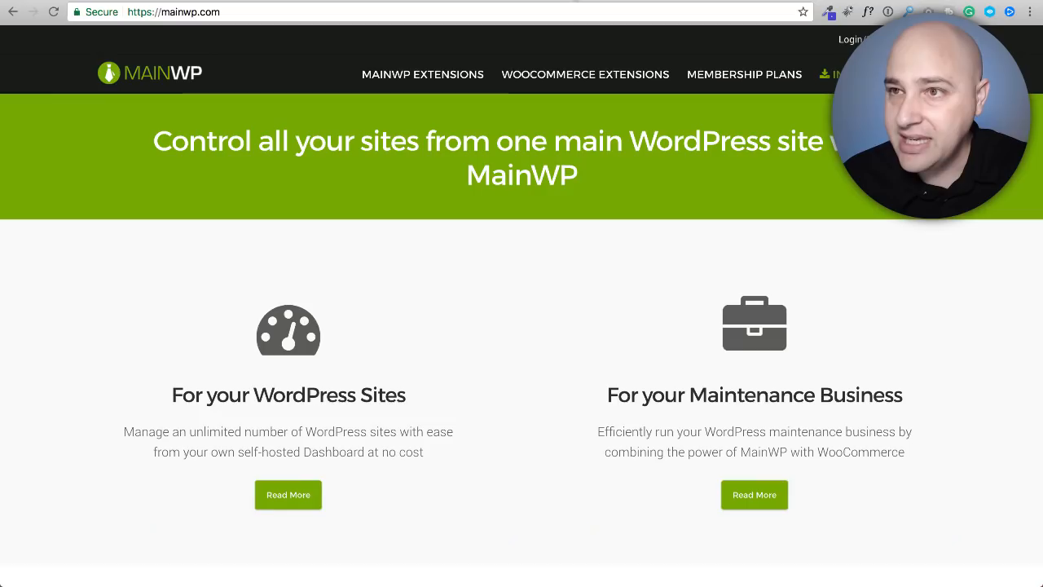
# Review the MainWP home page, covering the getting-started steps, the always-free features, and the self-hosted, open-source and privacy sections.
pyautogui.scroll(1, 429, 328)
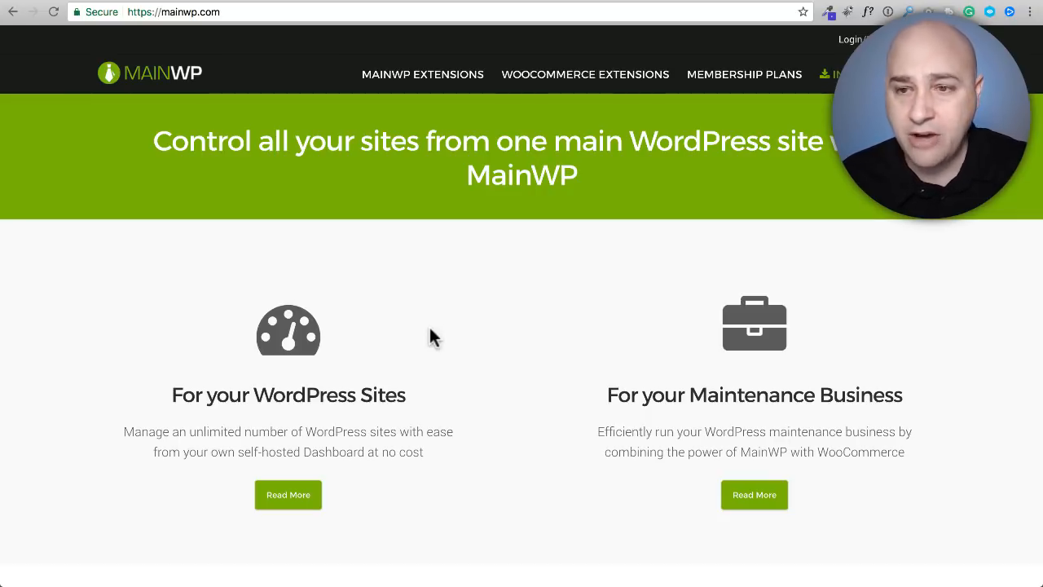
pyautogui.scroll(-5, 454, 330)
pyautogui.scroll(-5, 465, 321)
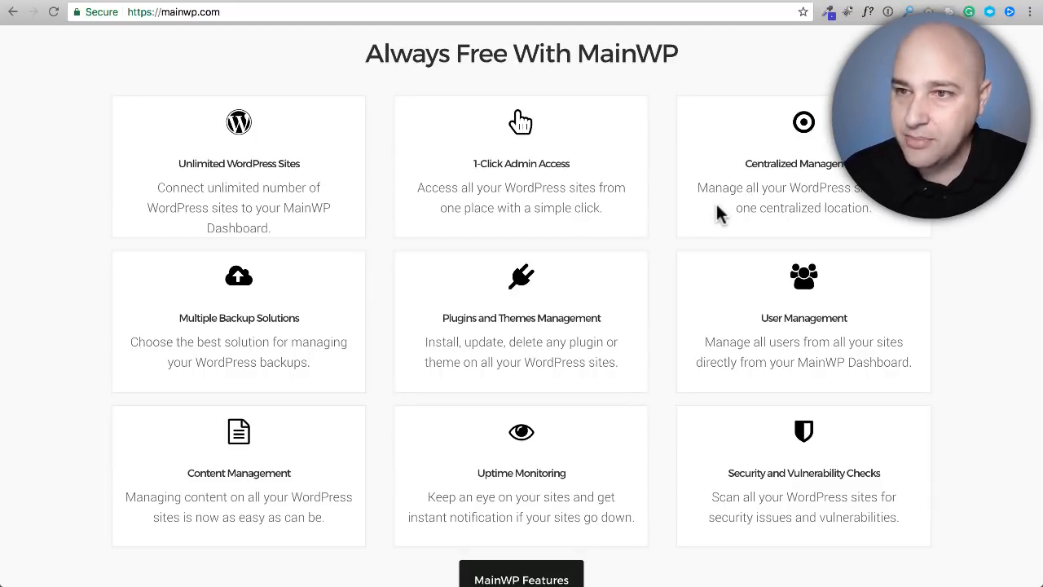
pyautogui.scroll(-3, 590, 220)
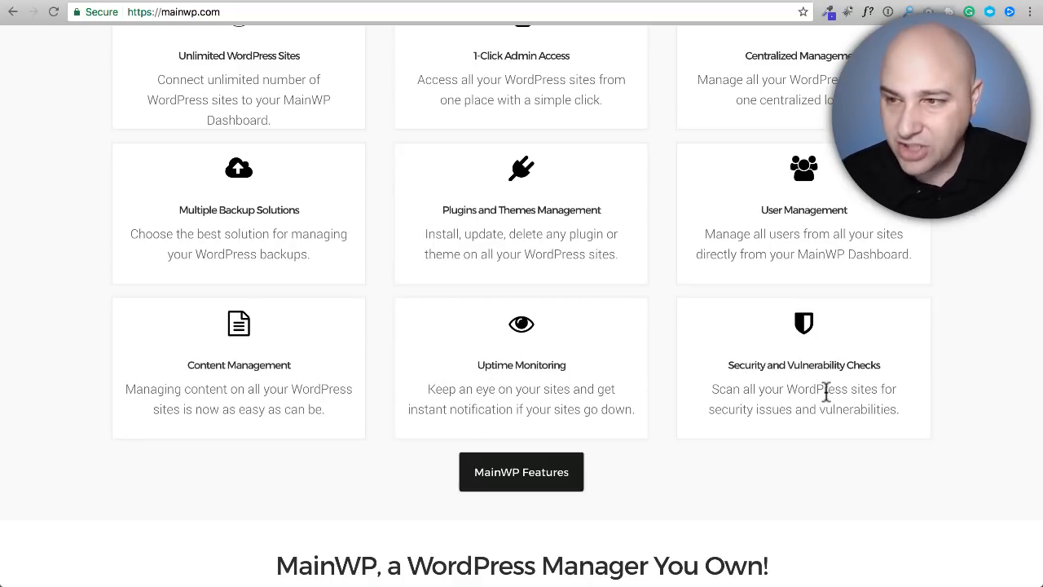
pyautogui.scroll(-3, 648, 325)
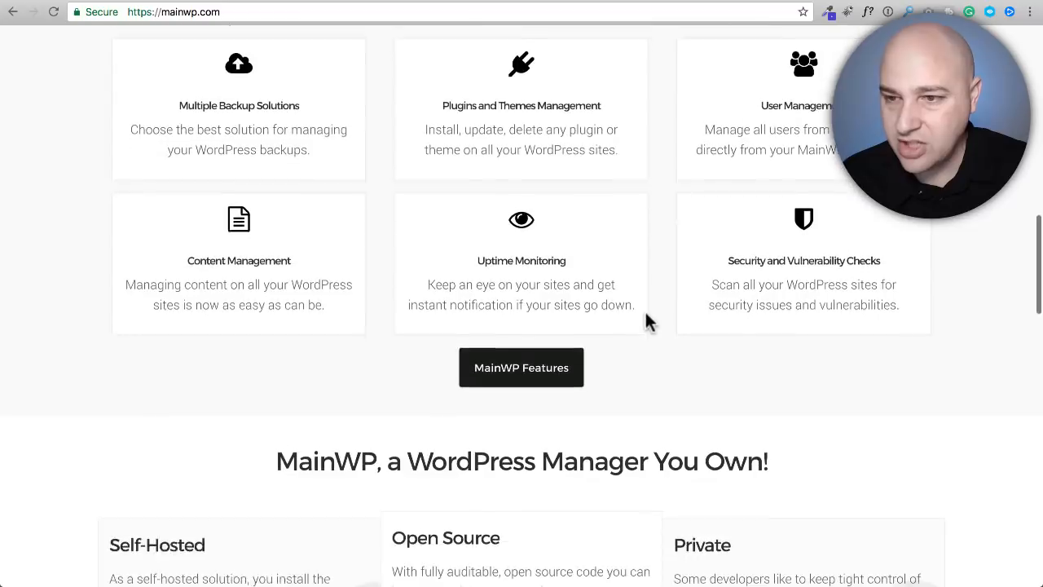
pyautogui.scroll(-12, 645, 315)
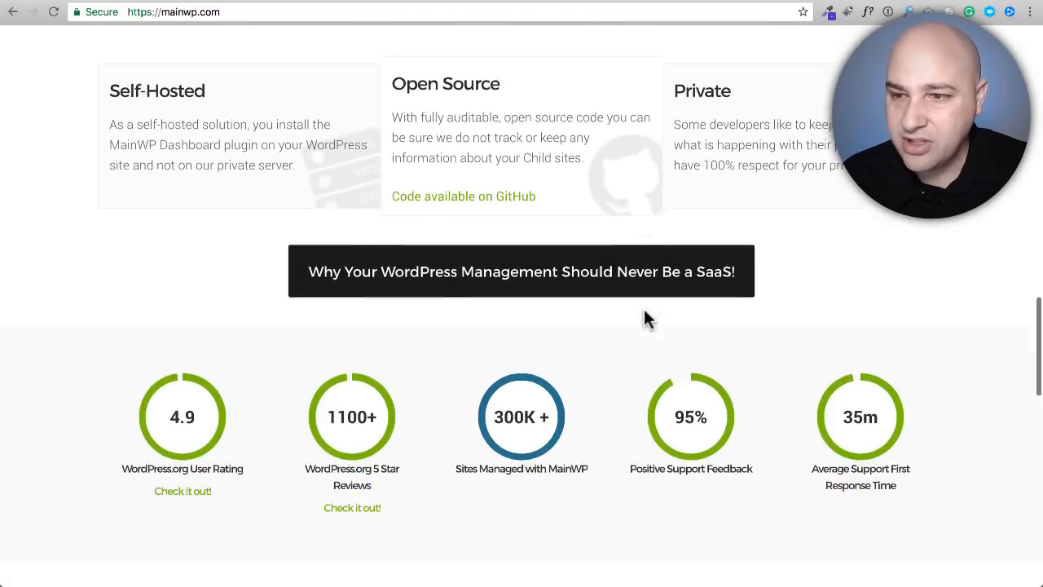
pyautogui.scroll(-9, 644, 309)
pyautogui.scroll(20, 645, 299)
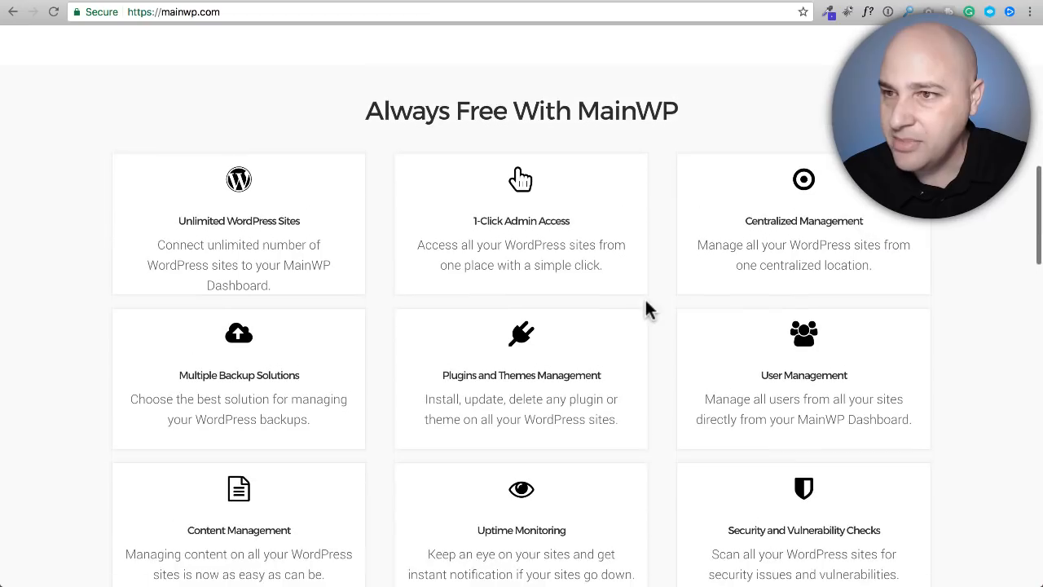
pyautogui.scroll(10, 647, 310)
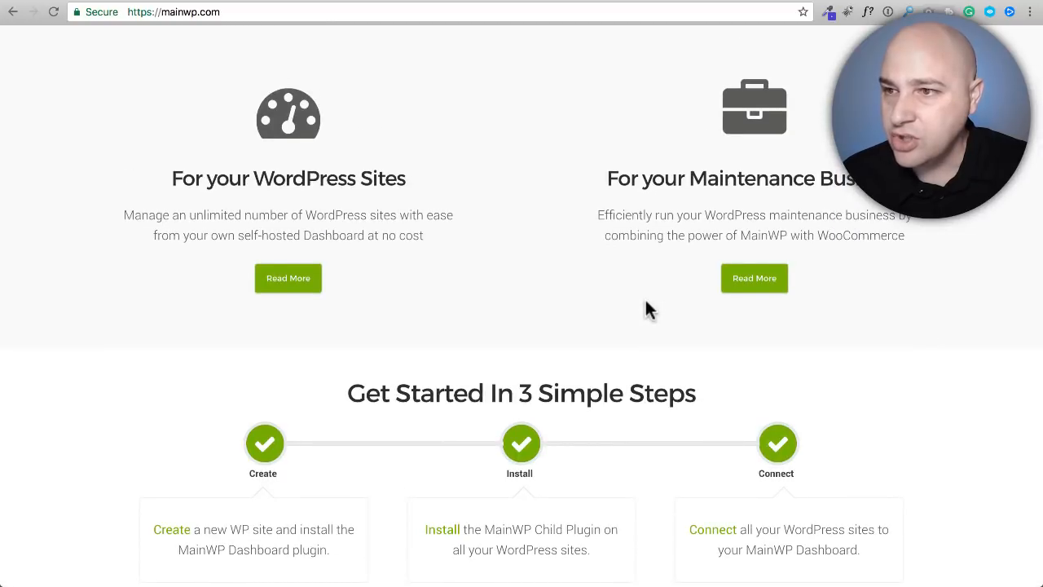
pyautogui.scroll(6, 541, 298)
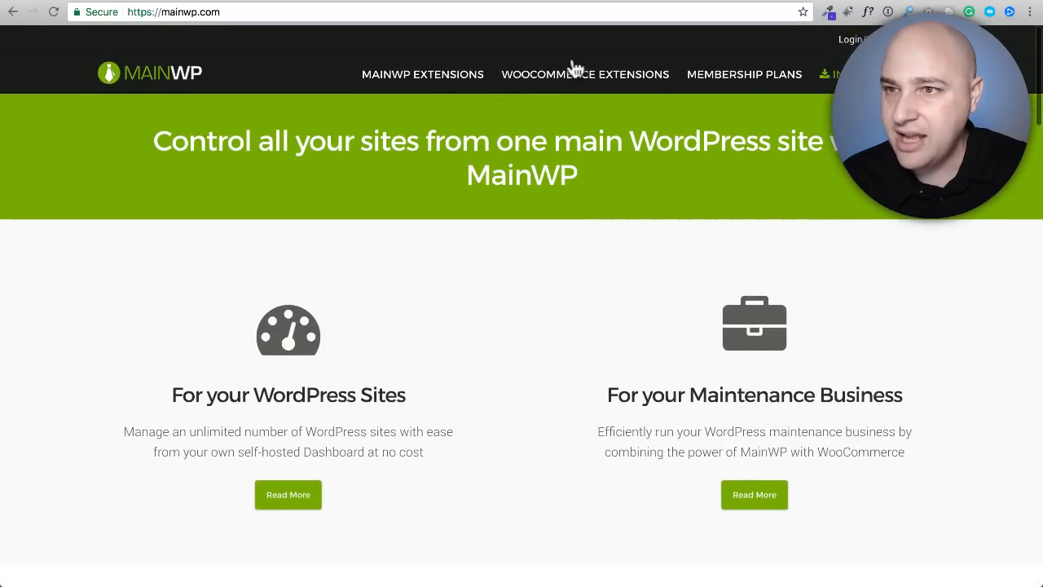
# Open the MainWP Extensions catalog and set it to show all products per page.
pyautogui.click(424, 86)
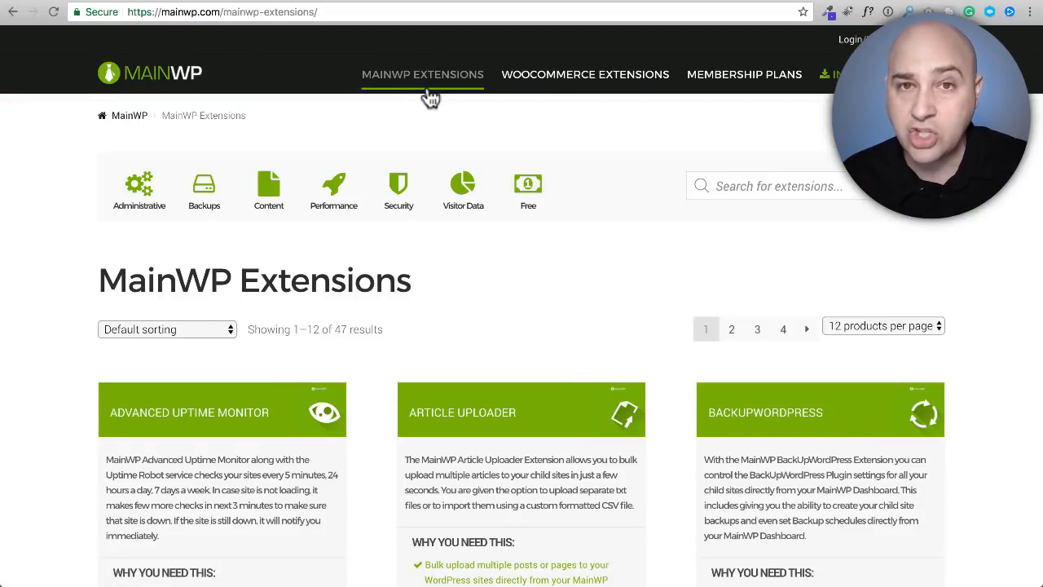
pyautogui.scroll(-3, 506, 195)
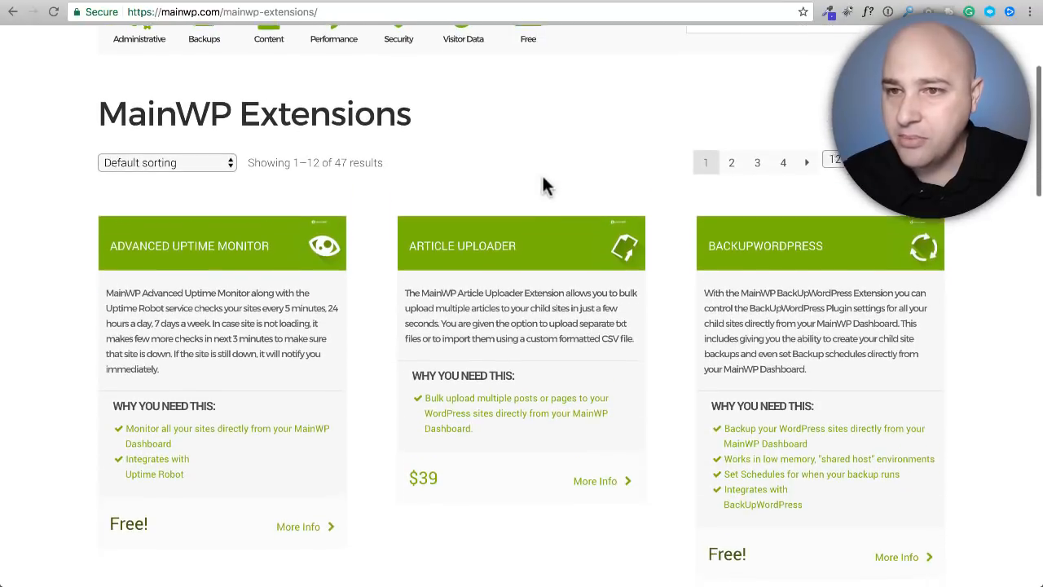
pyautogui.scroll(-15, 544, 186)
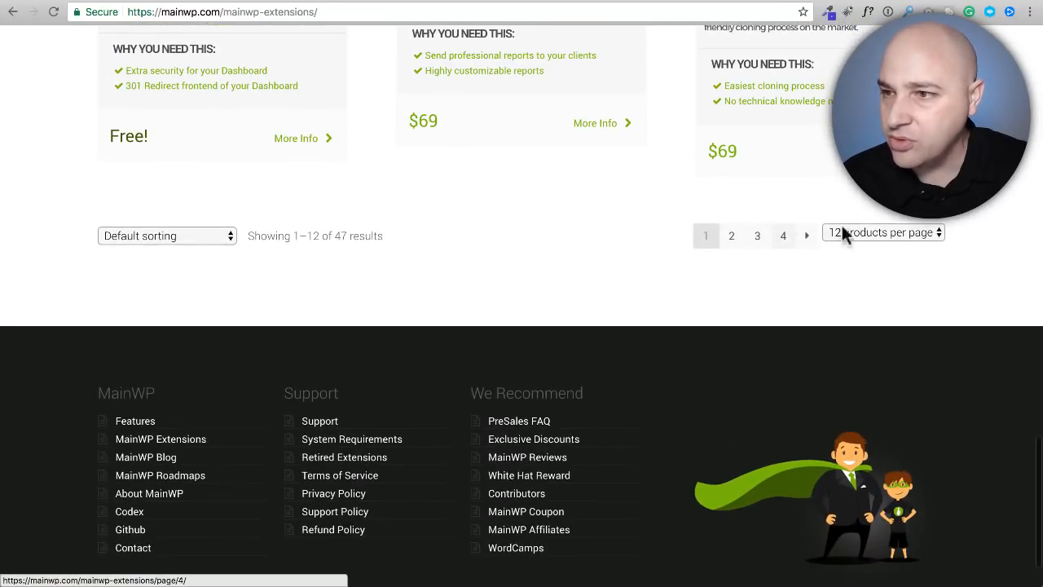
pyautogui.click(843, 232)
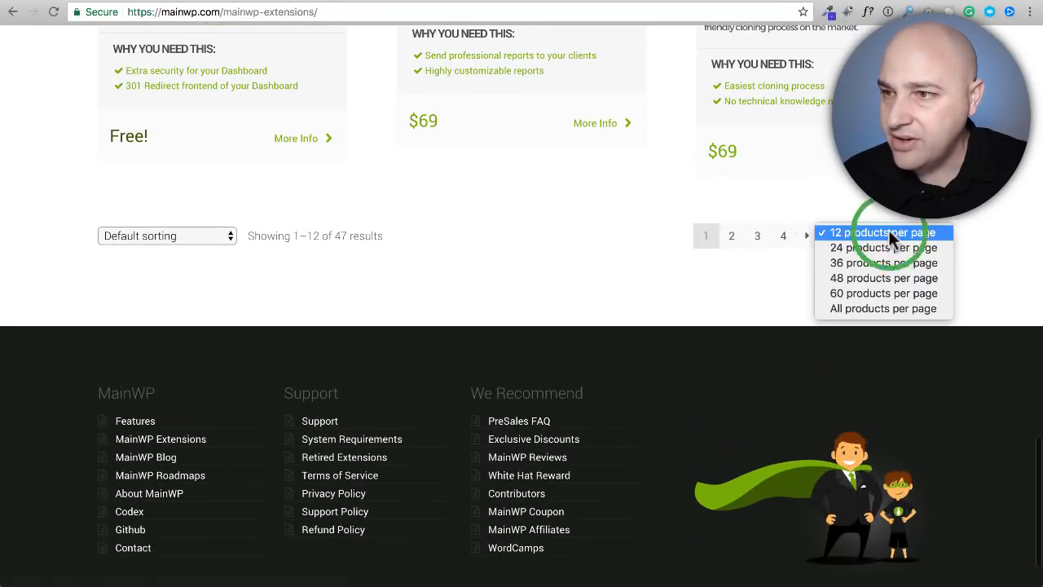
pyautogui.click(879, 308)
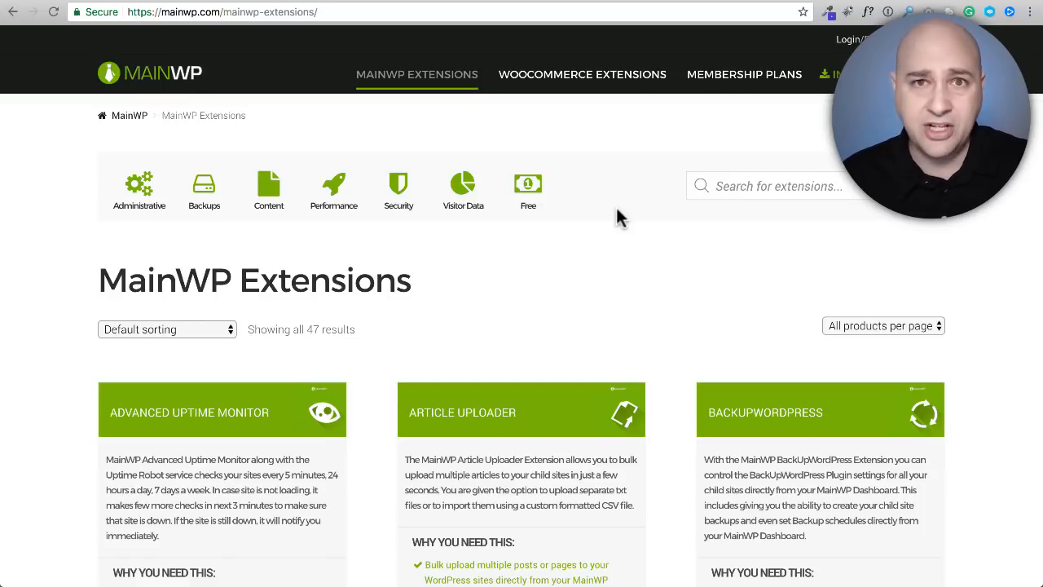
# Examine the extension descriptions and prices from Advanced Uptime Monitor through Bulk Settings Manager.
pyautogui.scroll(-4, 513, 215)
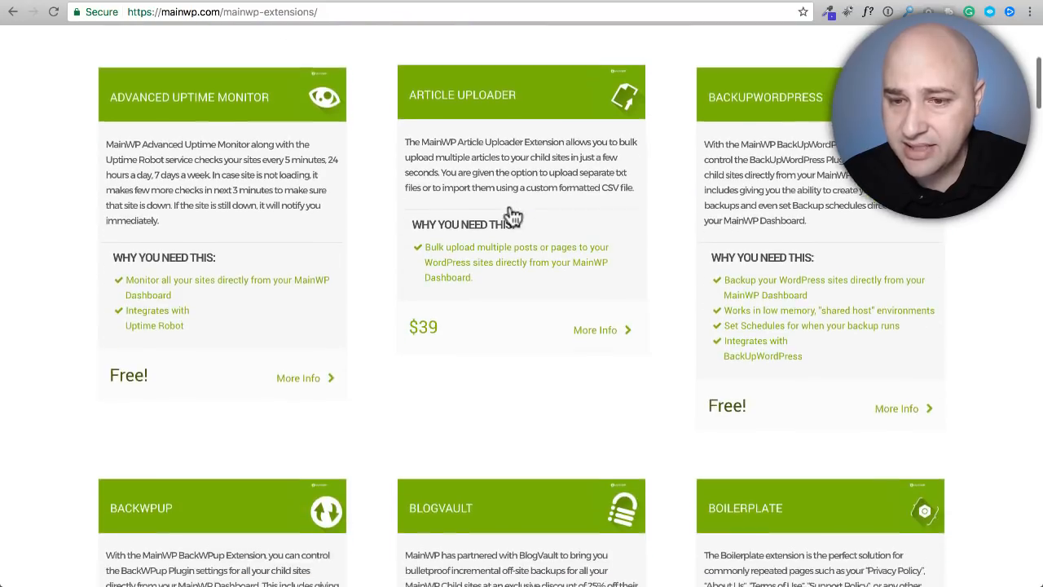
pyautogui.scroll(1, 513, 217)
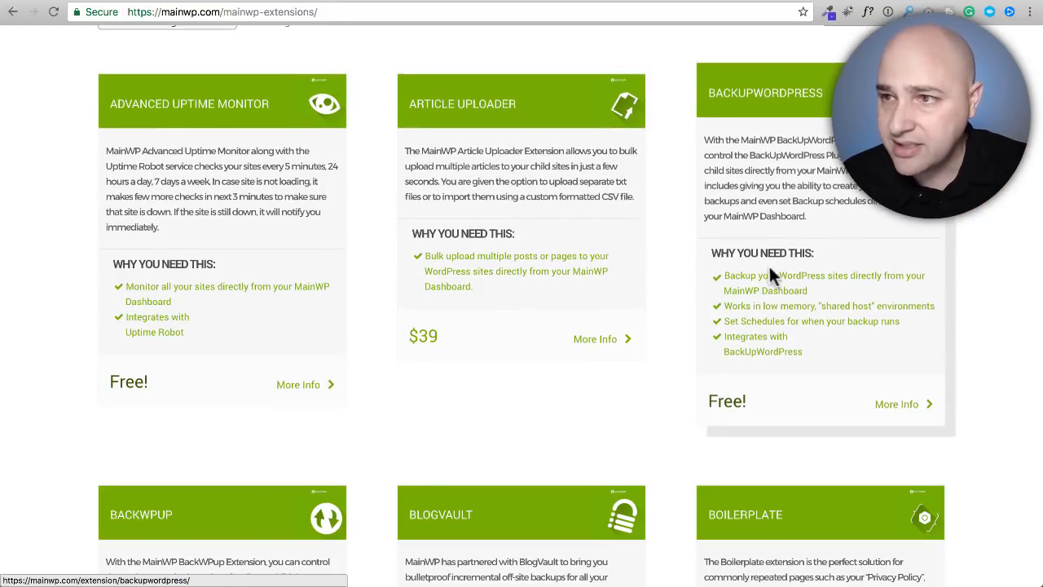
pyautogui.scroll(-1, 773, 263)
pyautogui.scroll(1, 775, 269)
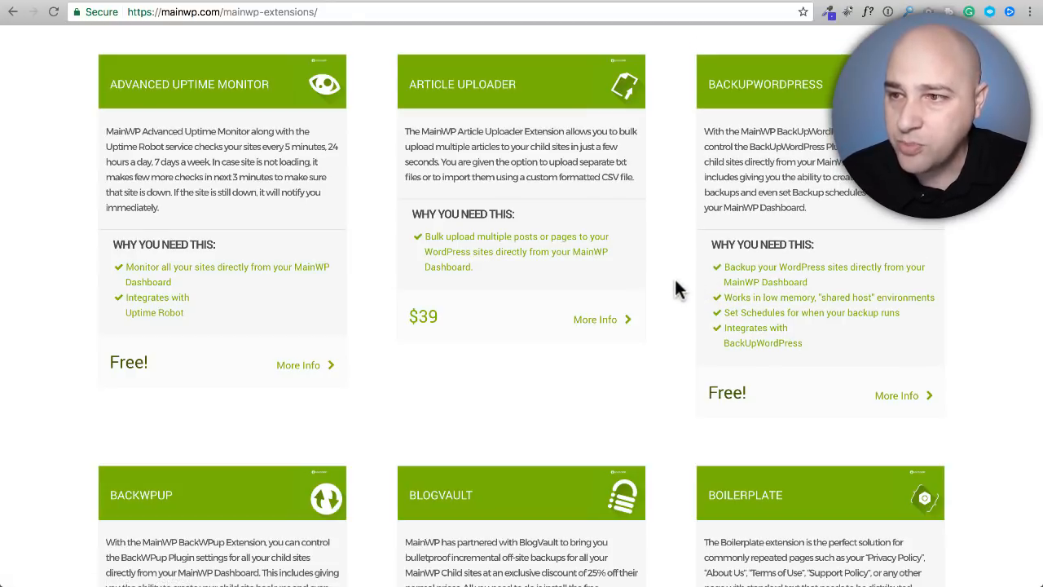
pyautogui.scroll(-3, 676, 288)
pyautogui.scroll(-2, 676, 286)
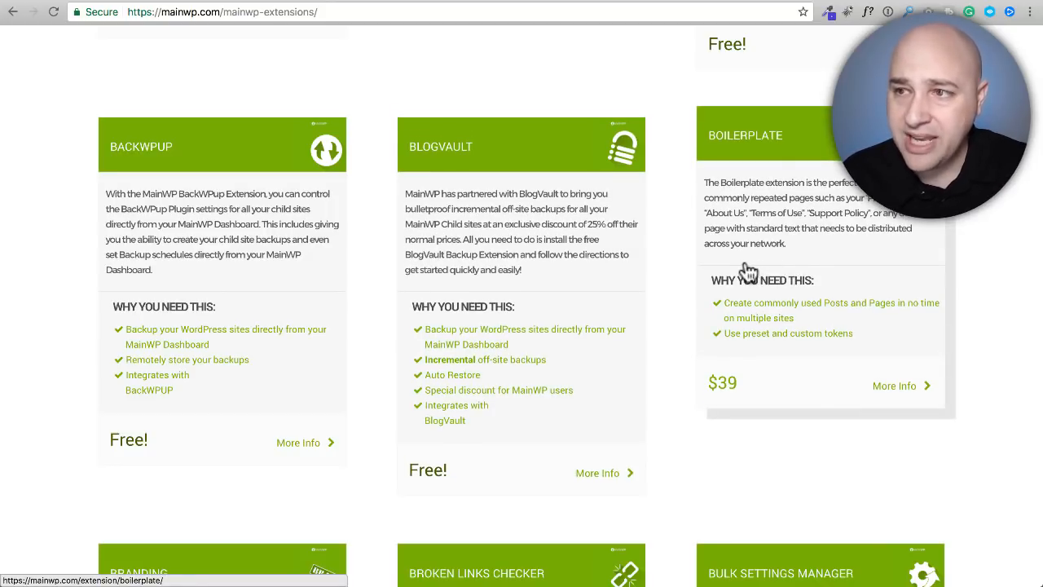
pyautogui.scroll(-2, 745, 269)
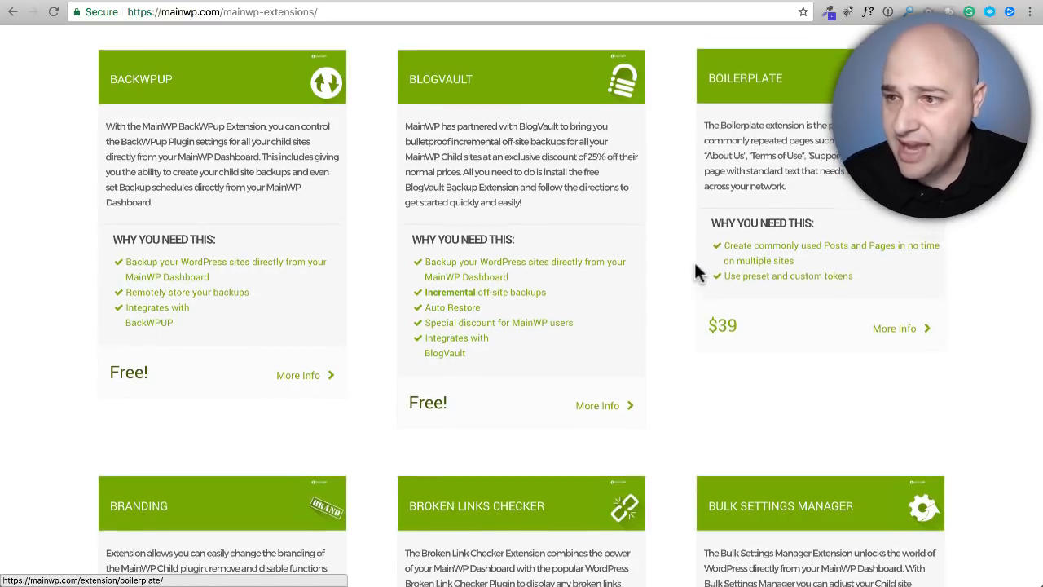
pyautogui.scroll(-3, 695, 272)
pyautogui.scroll(-5, 697, 273)
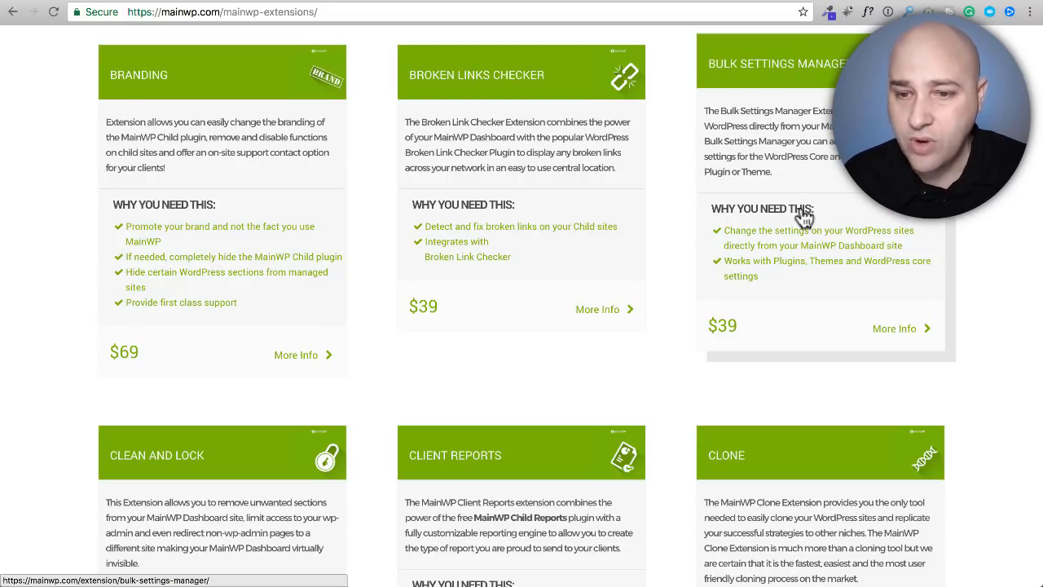
# Examine the extension descriptions and prices from Clean and Lock through Google Analytics.
pyautogui.scroll(-4, 659, 168)
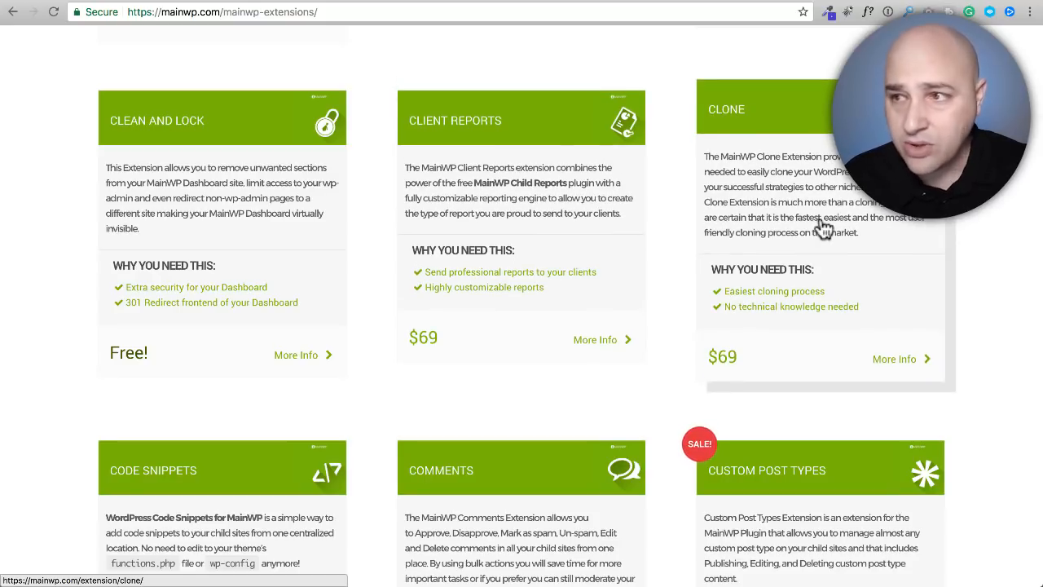
pyautogui.scroll(-1, 824, 229)
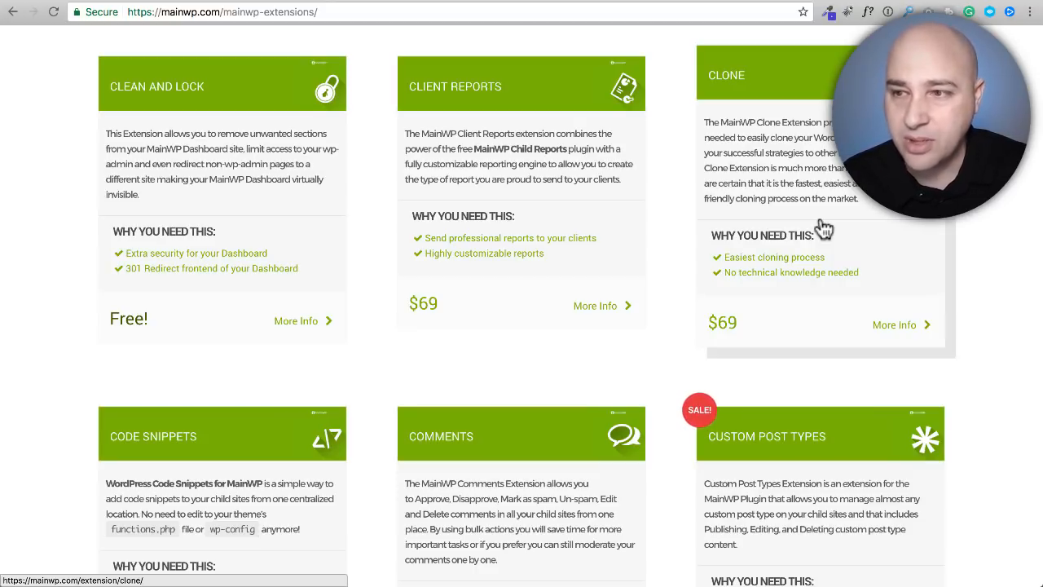
pyautogui.scroll(-3, 777, 214)
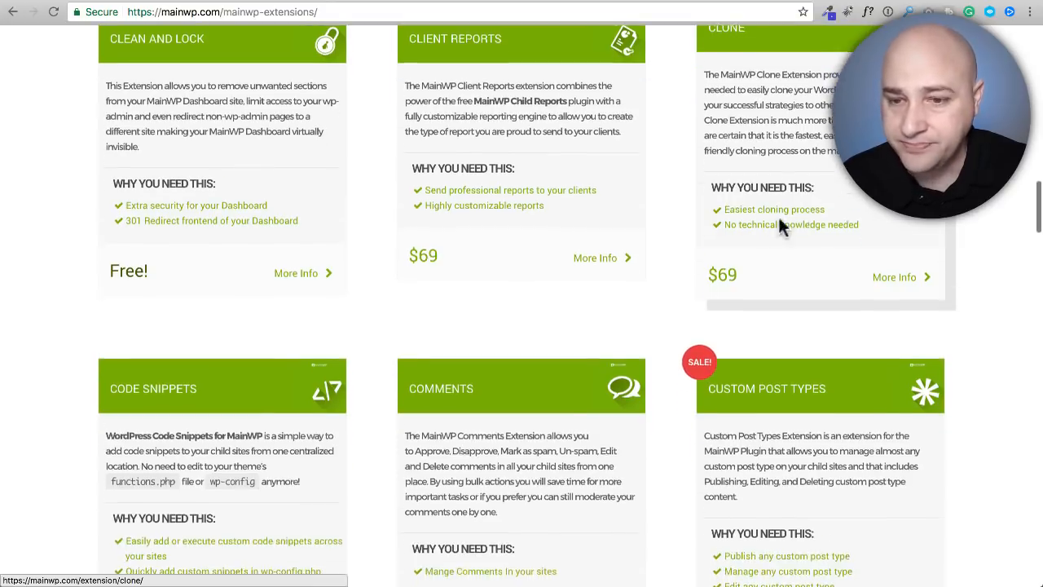
pyautogui.scroll(-3, 576, 234)
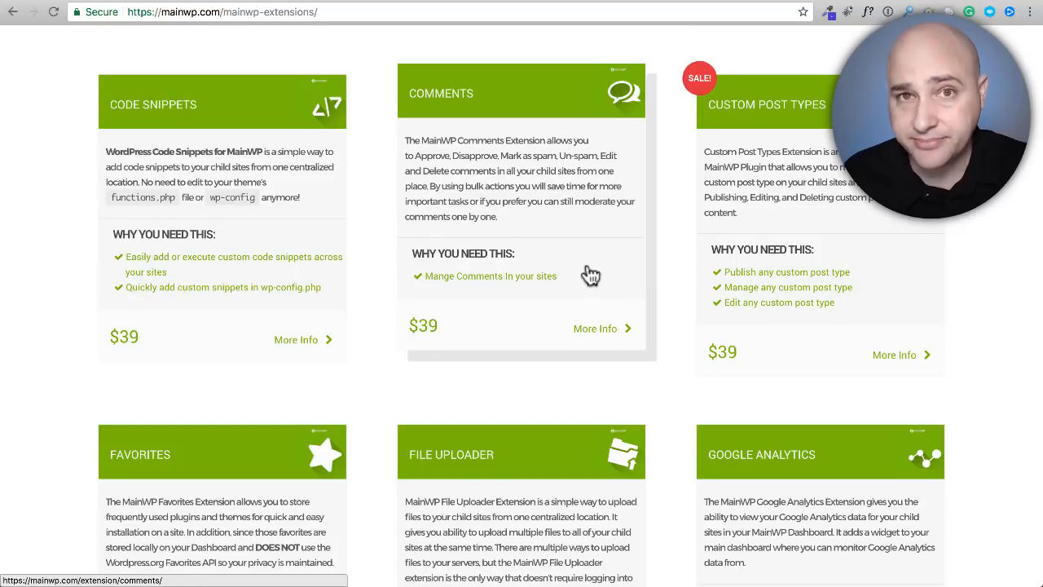
pyautogui.scroll(-1, 801, 230)
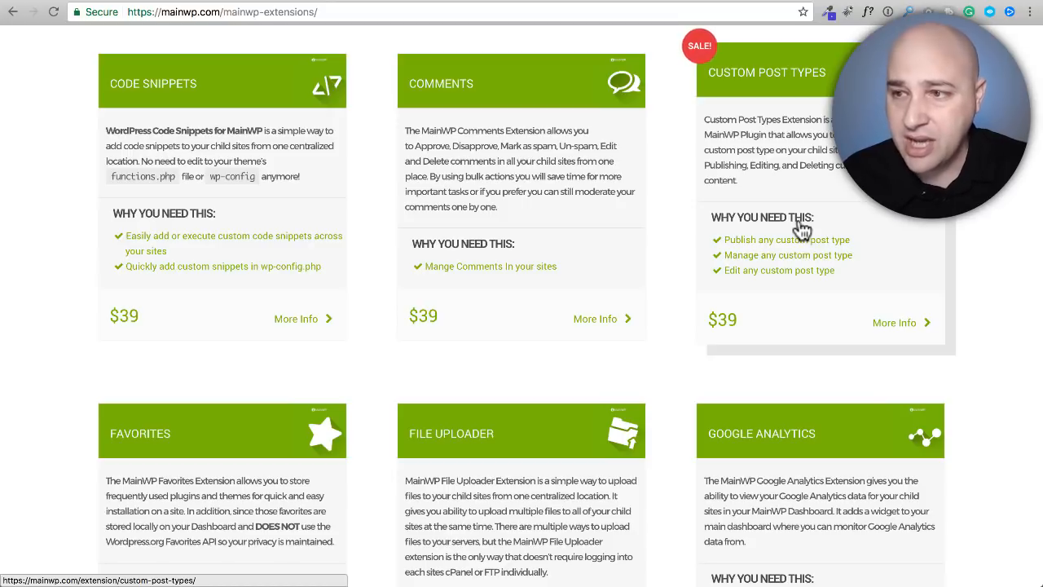
pyautogui.scroll(-5, 802, 230)
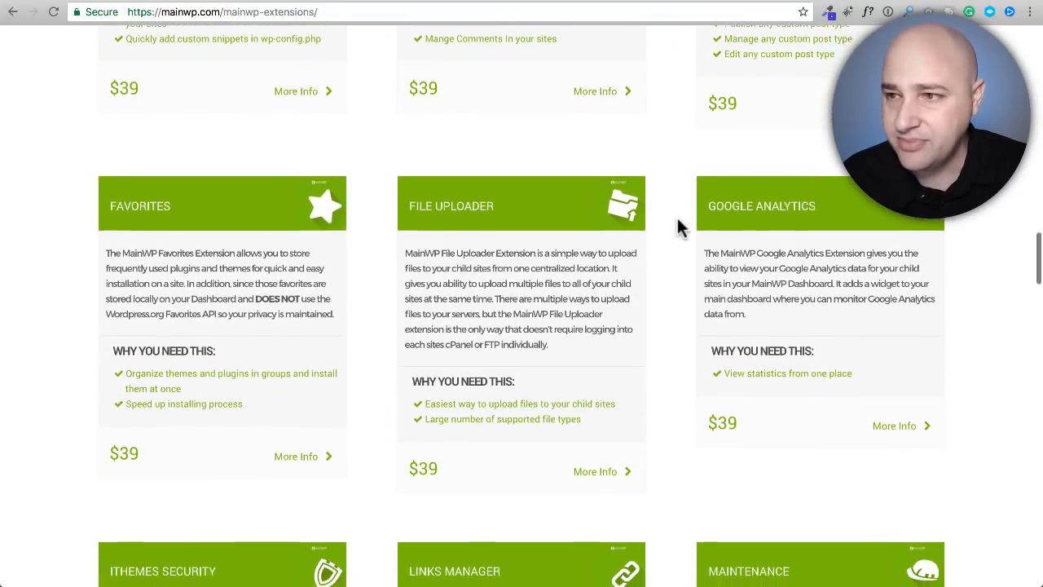
pyautogui.scroll(-3, 677, 215)
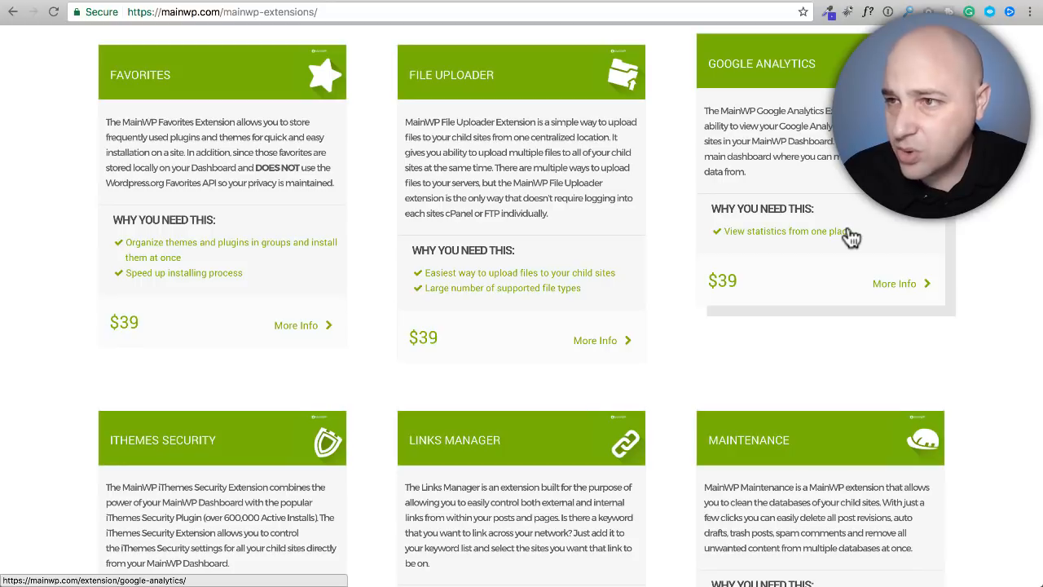
# Examine the extension descriptions and prices from iThemes Security through Rocket.
pyautogui.scroll(-5, 851, 237)
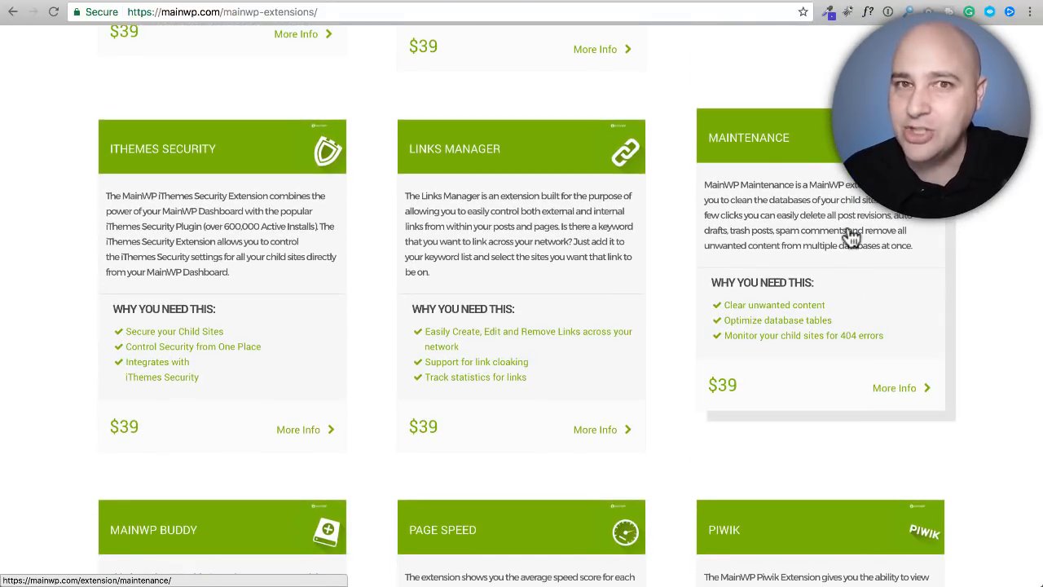
pyautogui.scroll(-2, 851, 236)
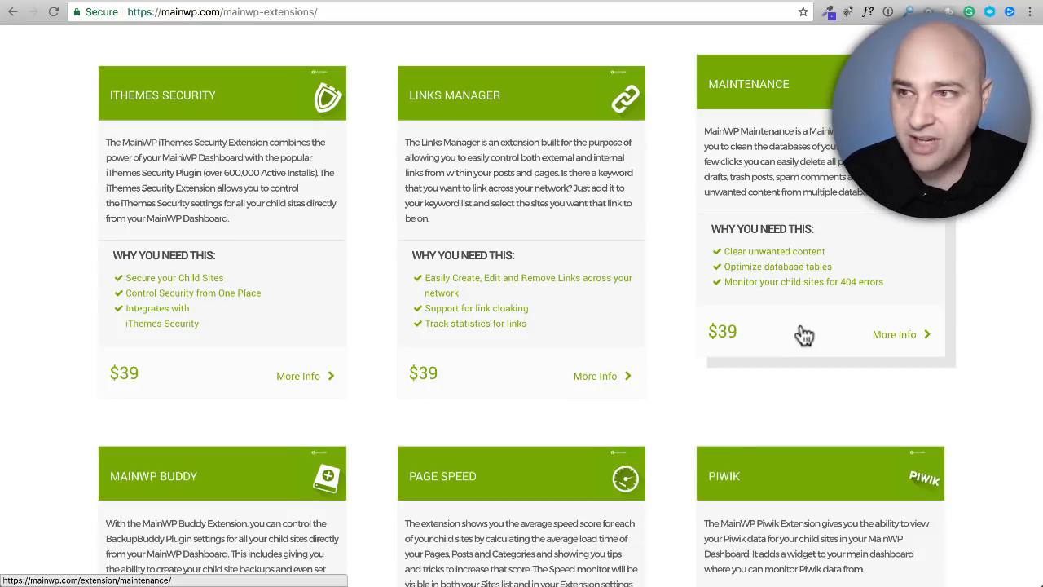
pyautogui.scroll(-1, 797, 332)
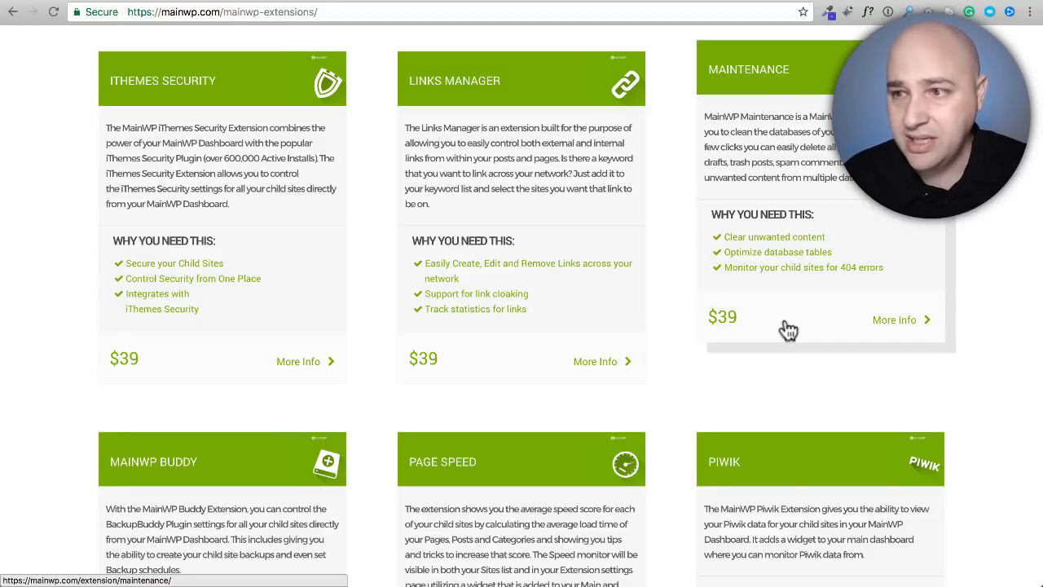
pyautogui.scroll(-10, 788, 329)
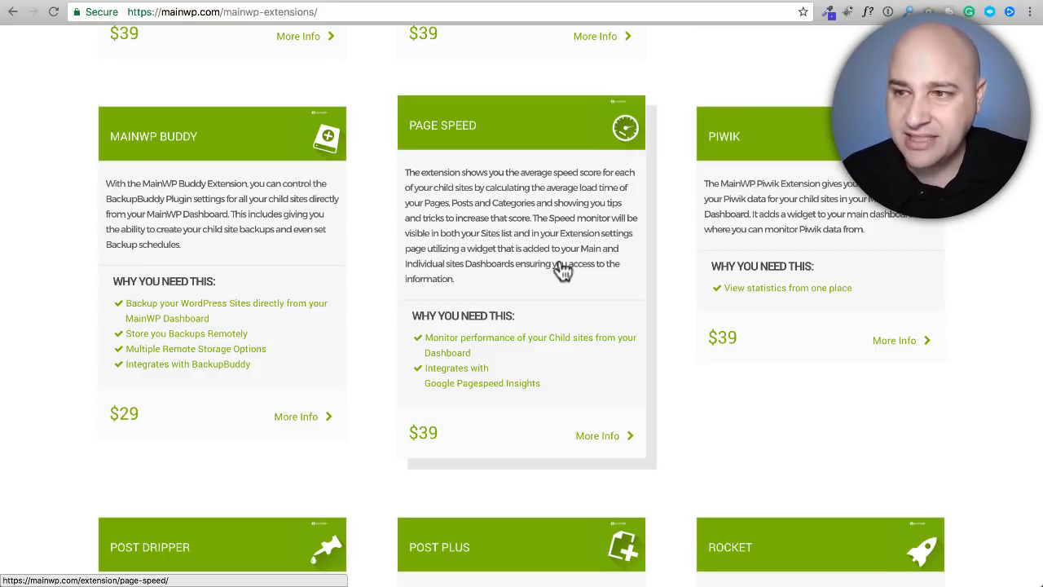
pyautogui.scroll(-2, 820, 282)
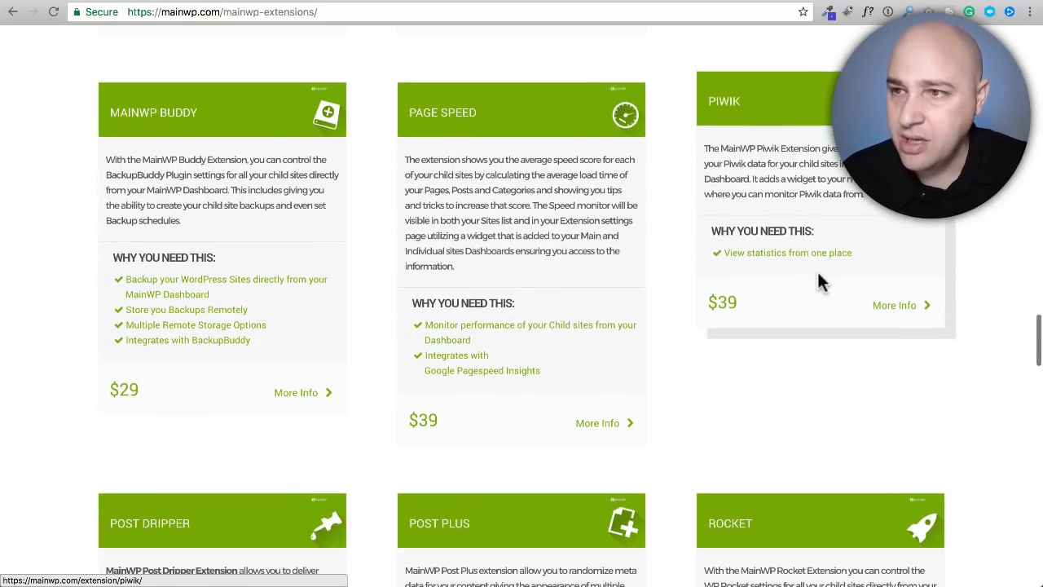
pyautogui.scroll(-3, 820, 277)
pyautogui.scroll(-2, 736, 277)
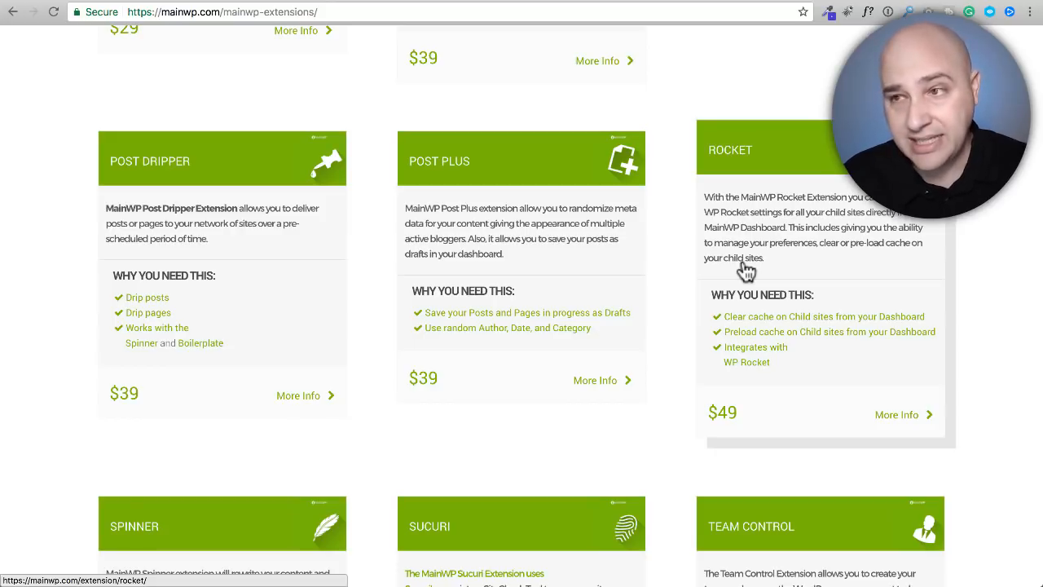
# Examine the extension descriptions and prices from Spinner through WP Fix It at the end of the catalog.
pyautogui.scroll(-6, 699, 203)
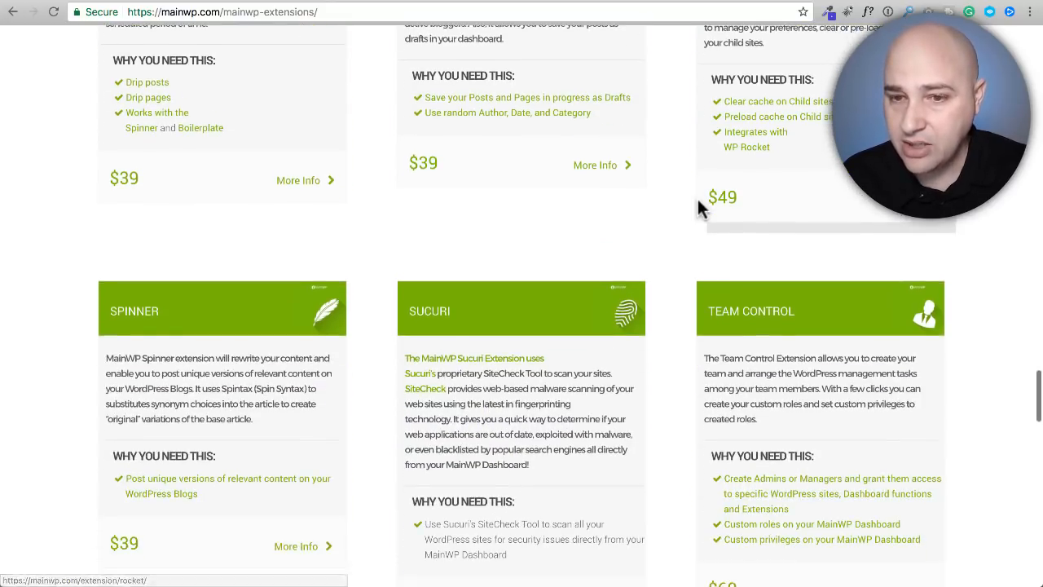
pyautogui.scroll(1, 669, 204)
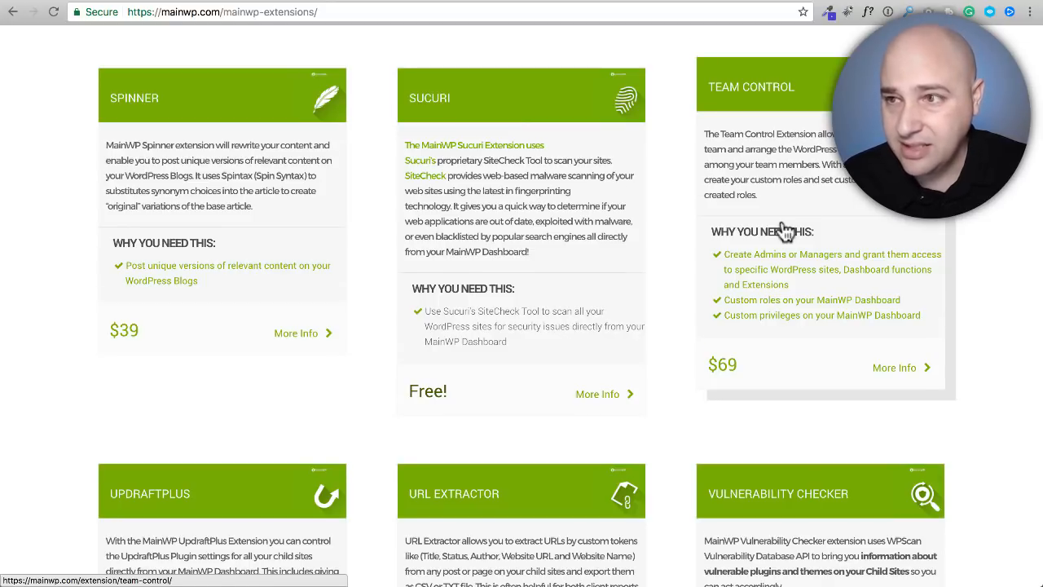
pyautogui.scroll(-5, 784, 232)
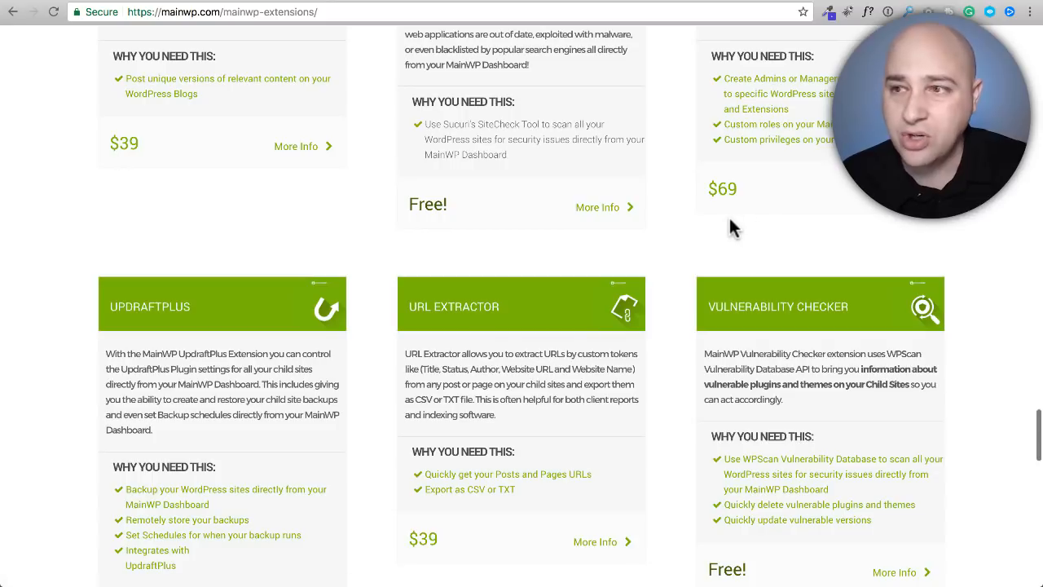
pyautogui.scroll(-5, 734, 210)
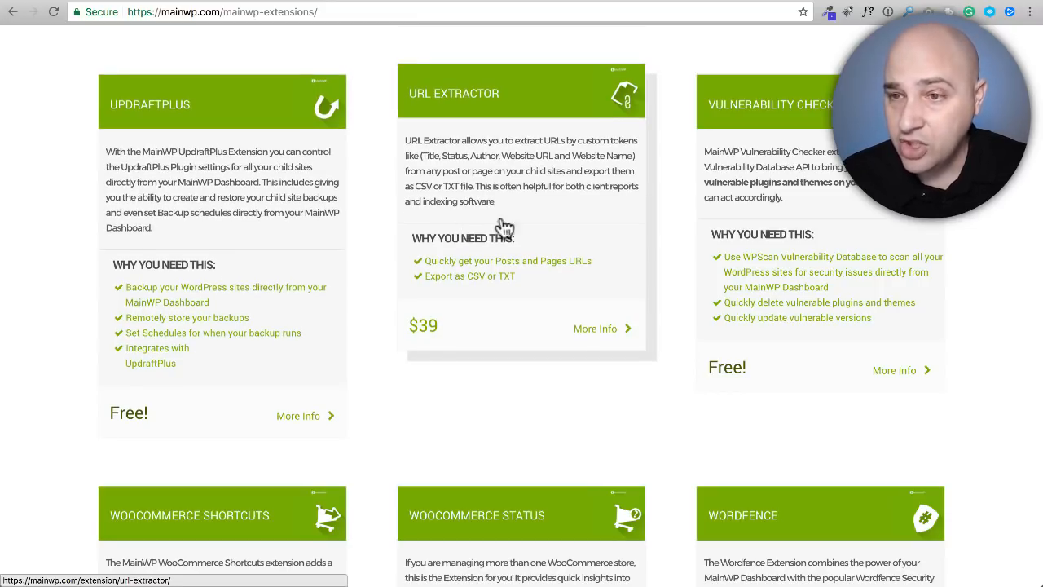
pyautogui.scroll(-2, 770, 225)
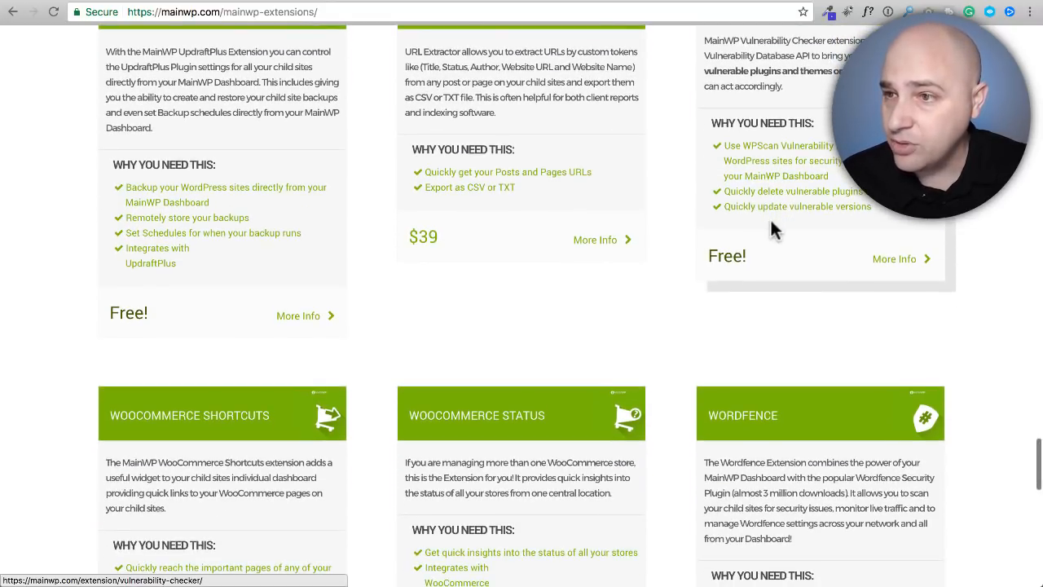
pyautogui.scroll(2, 770, 220)
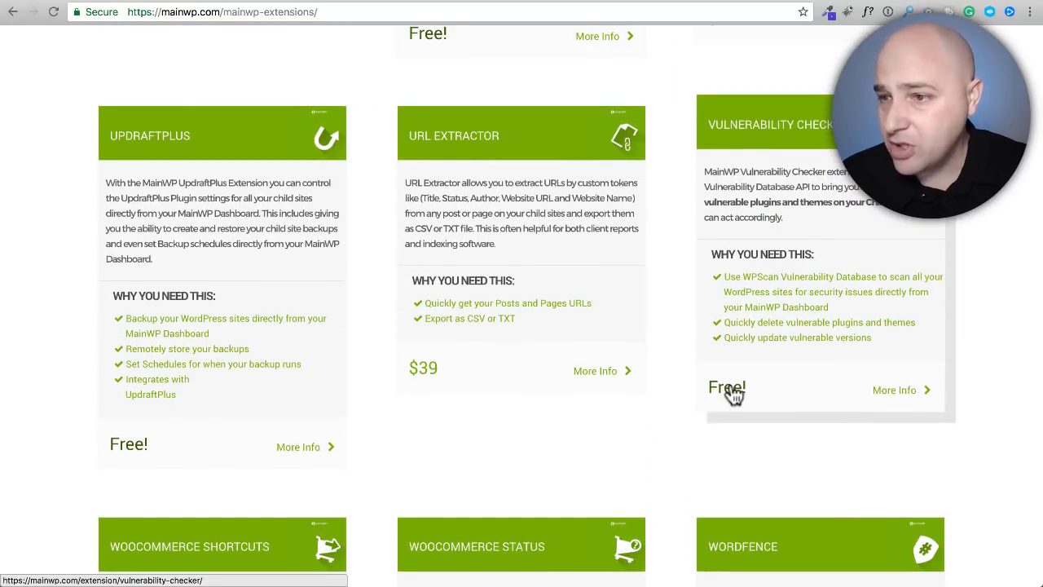
pyautogui.scroll(-10, 701, 326)
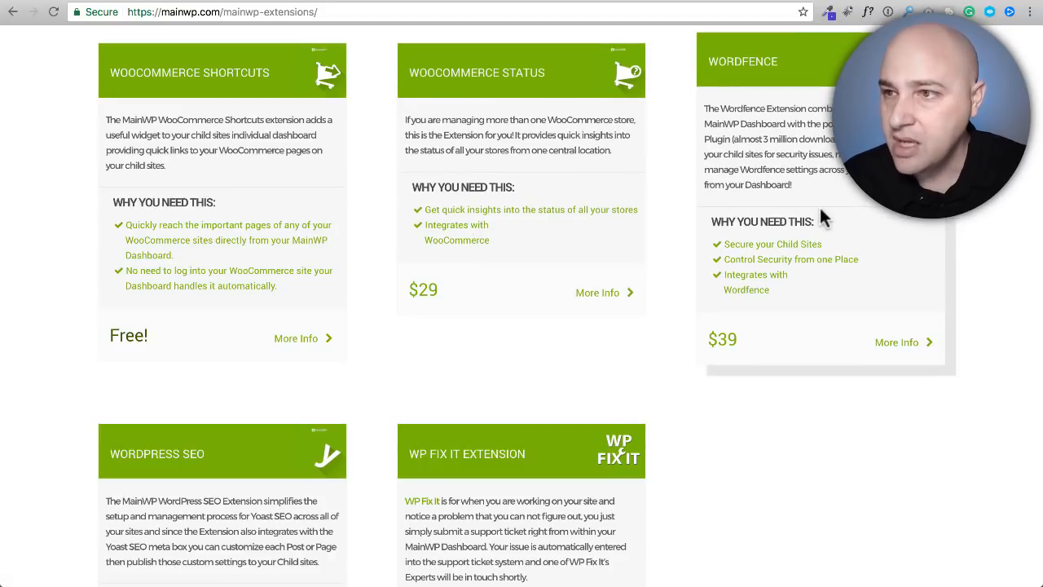
pyautogui.scroll(-3, 821, 210)
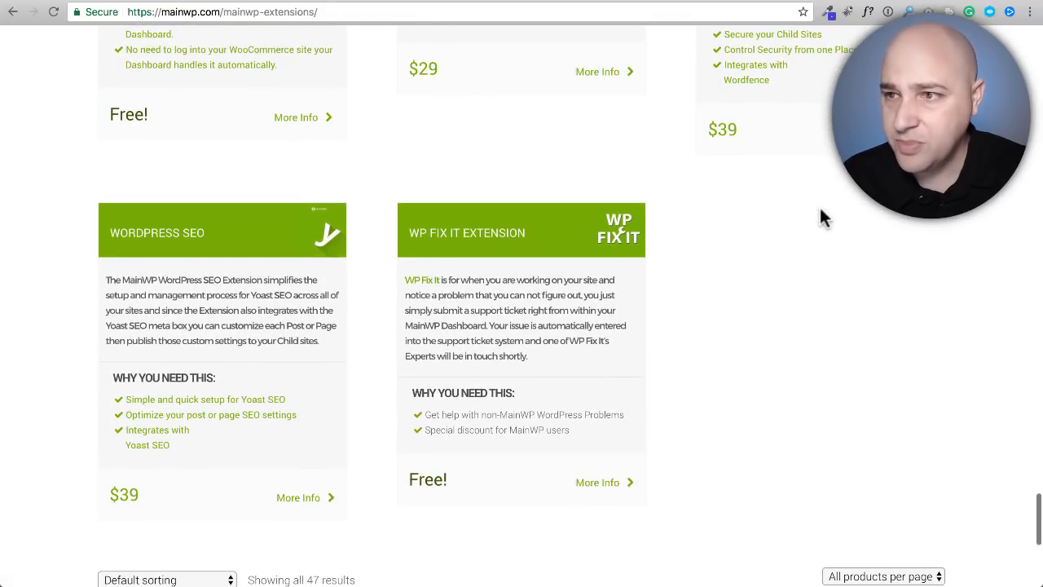
pyautogui.scroll(-2, 822, 215)
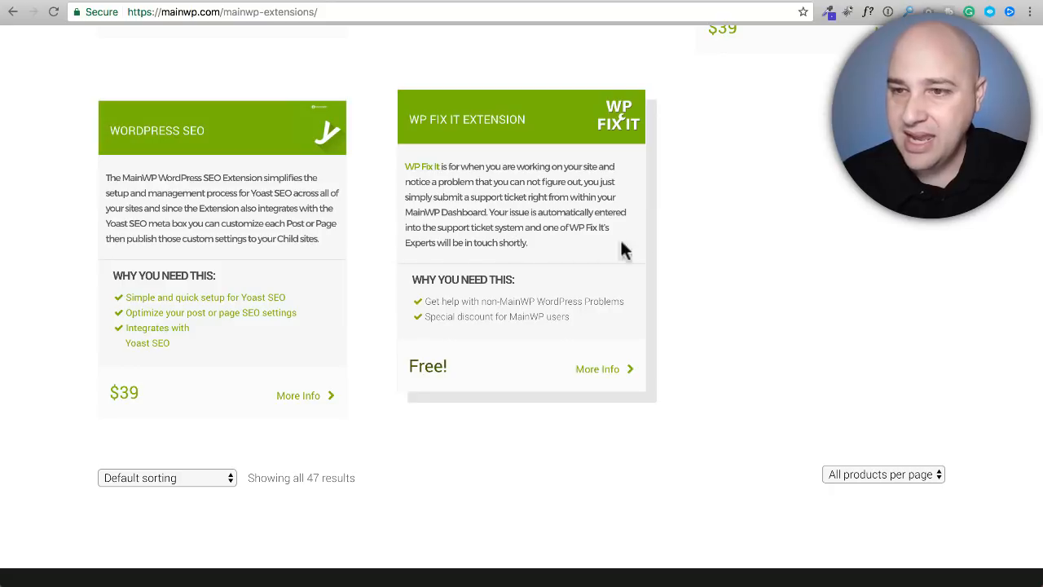
pyautogui.scroll(-20, 674, 230)
# Open the MainWP membership plans and compare the Monthly, Lifetime and Yearly memberships.
pyautogui.scroll(20, 676, 242)
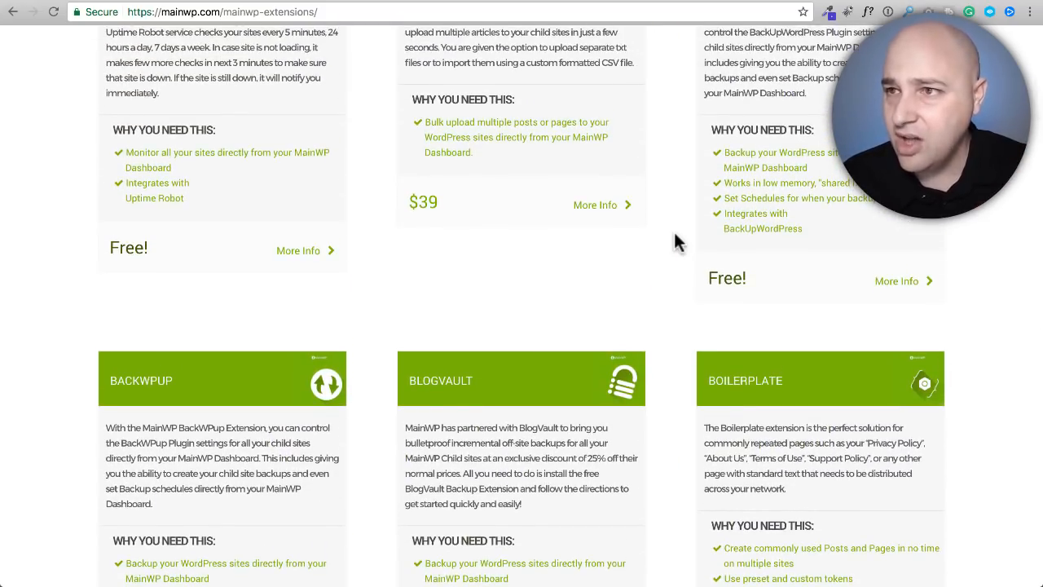
pyautogui.scroll(5, 677, 242)
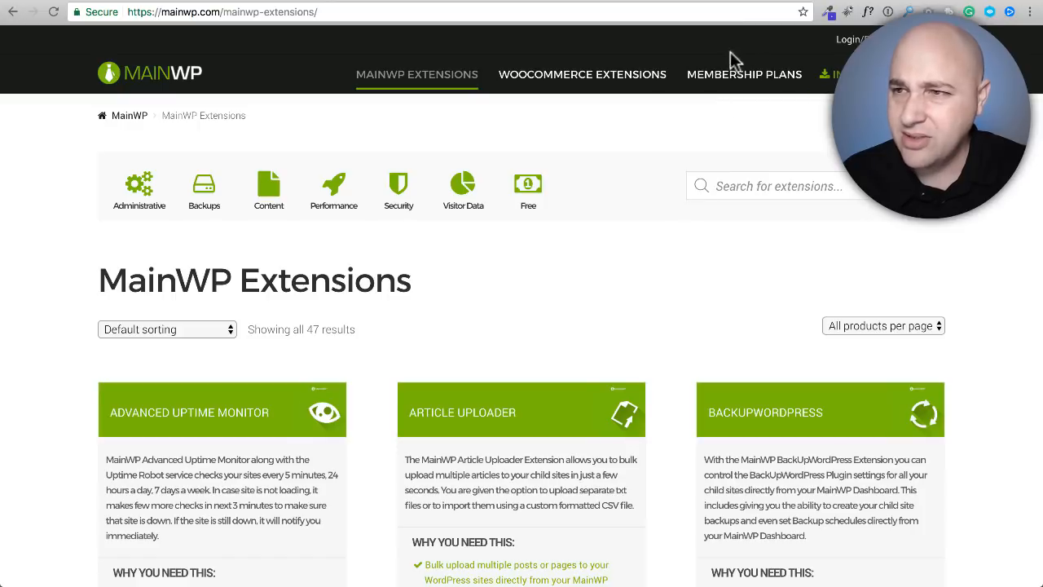
pyautogui.click(732, 80)
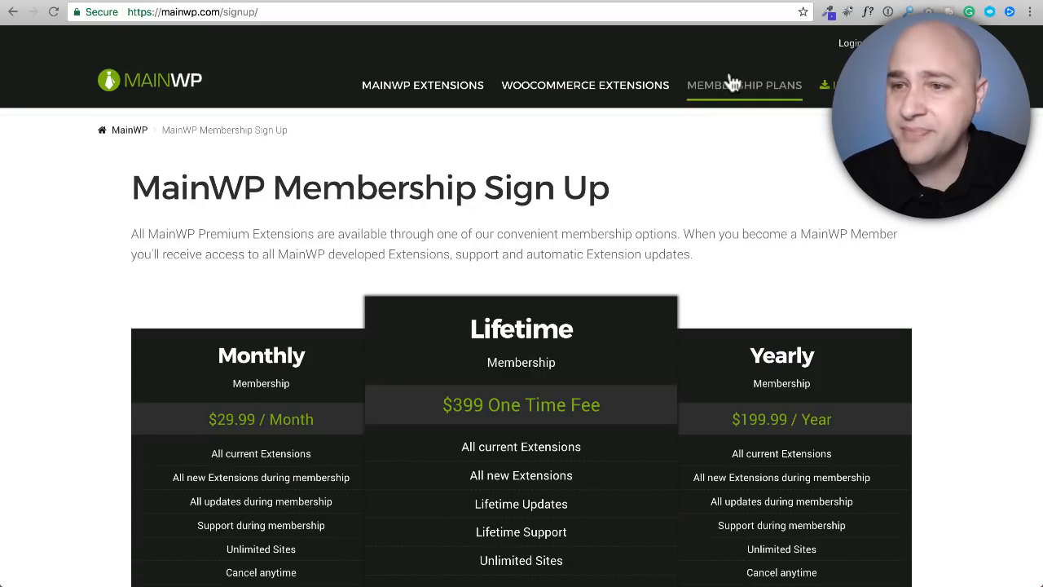
pyautogui.scroll(-3, 696, 135)
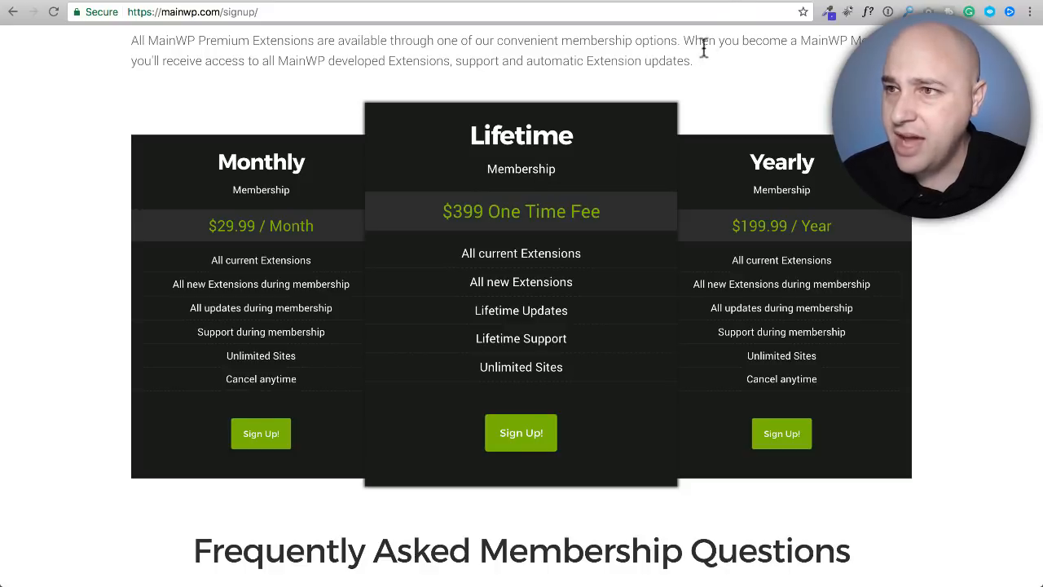
# Switch to the InMotion Hosting Account Management Panel and briefly view the local site's setup in the Local app.
pyautogui.click(740, 1)
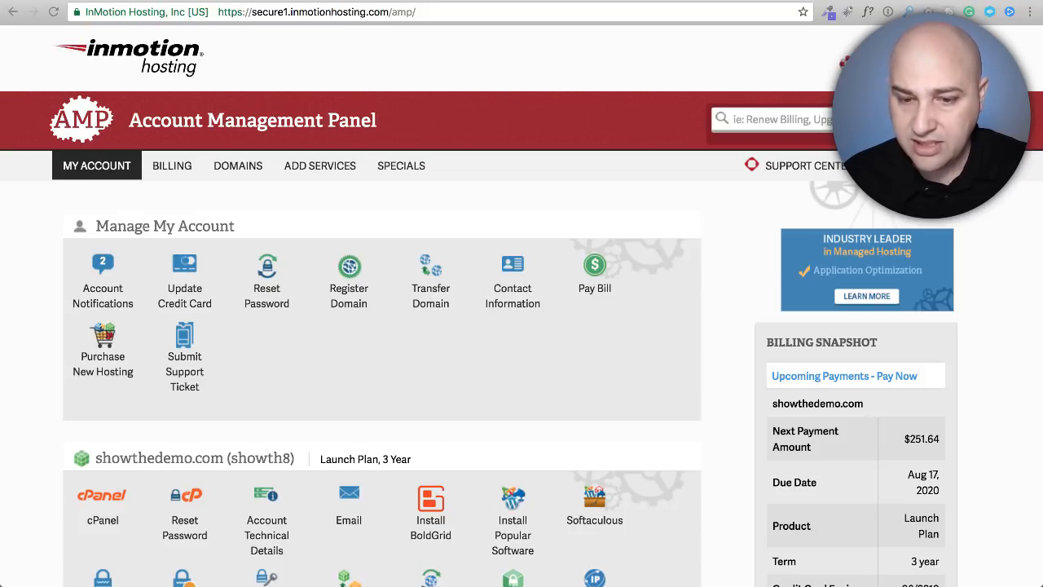
pyautogui.moveTo(170, 585); pyautogui.dragTo(137, 235)
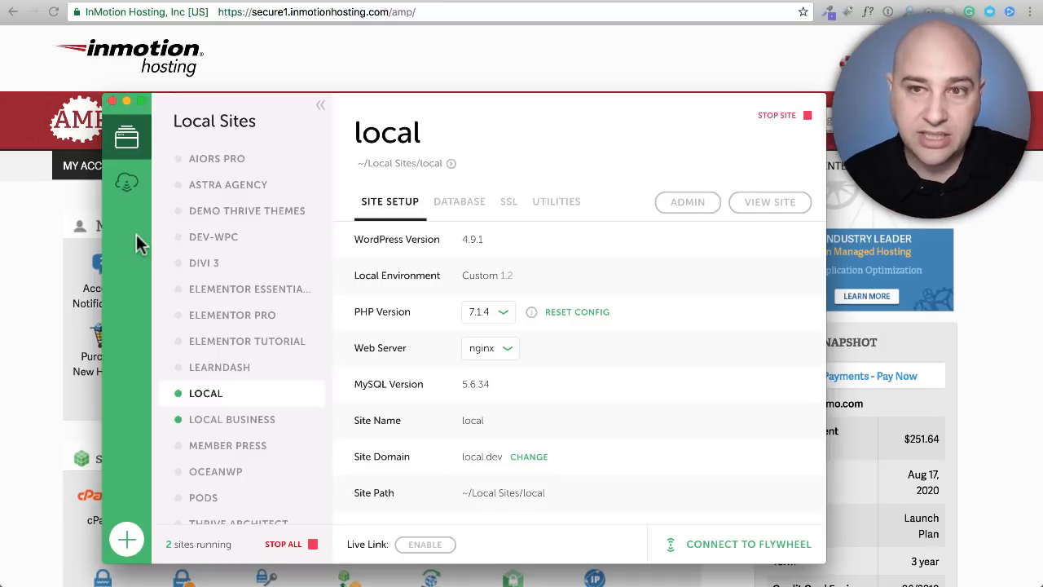
pyautogui.press('super+m')
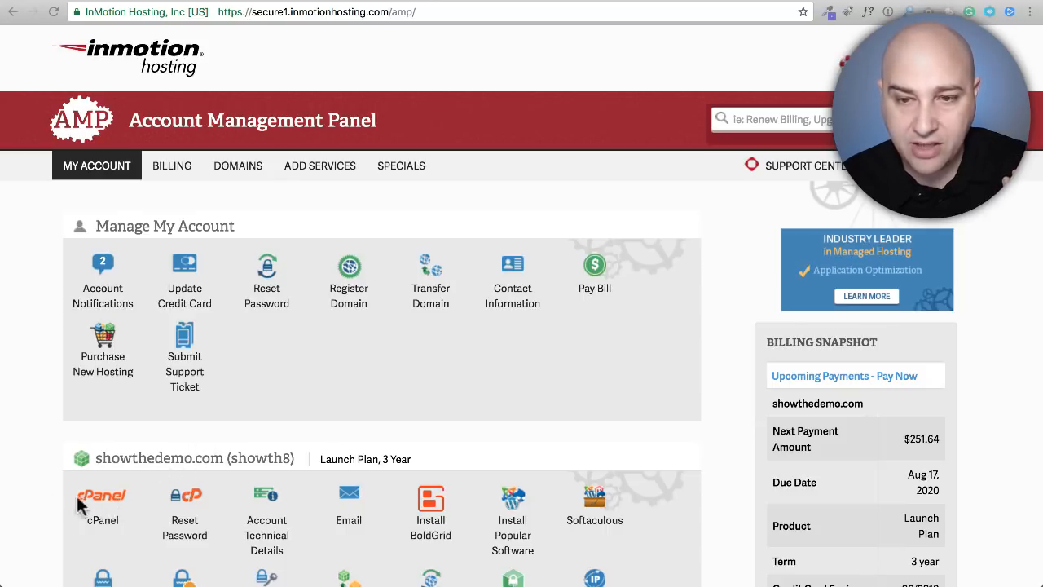
# Open the Subdomains page in cPanel for the showthedemo.com hosting account.
pyautogui.click(106, 504)
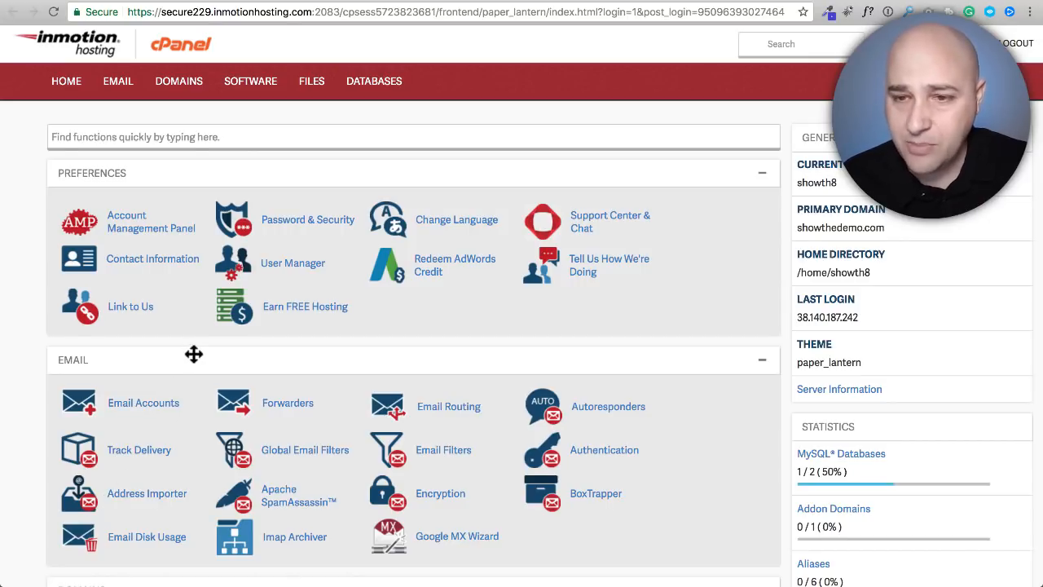
pyautogui.scroll(-6, 194, 354)
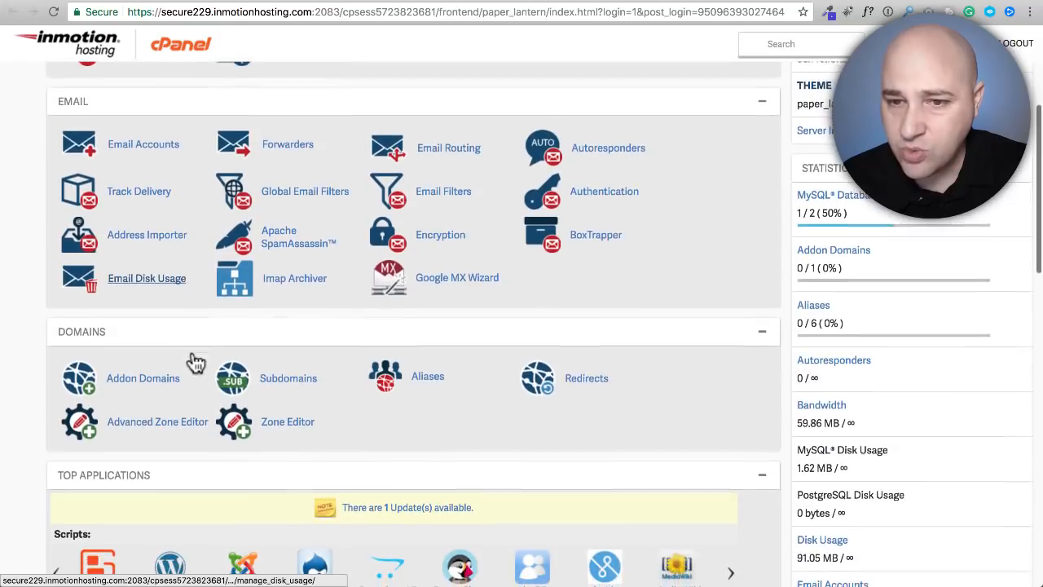
pyautogui.click(285, 380)
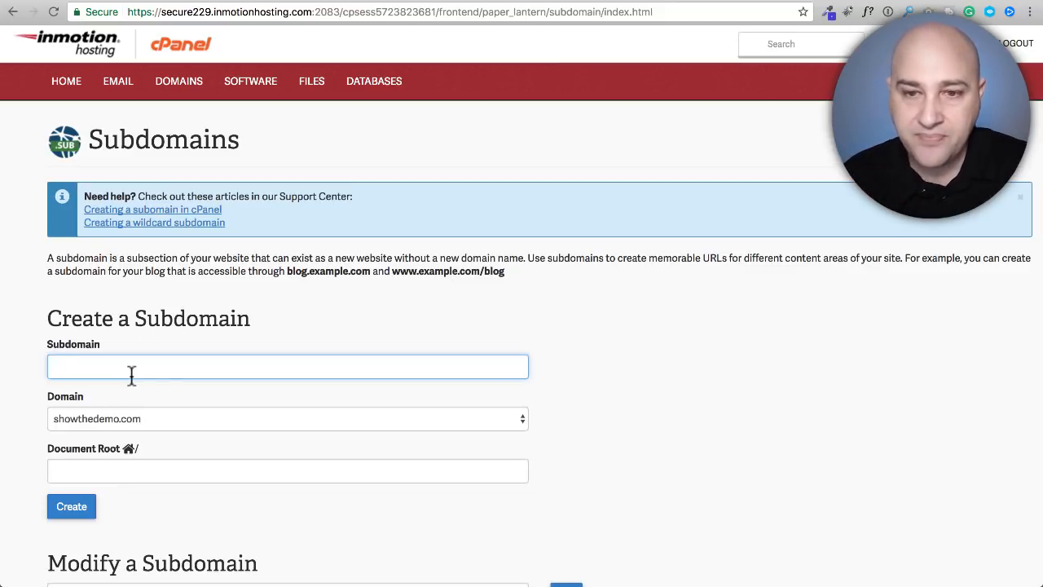
# Define a new subdomain named dashboard on showthedemo.com with the document root dashboard.showthedemo.com.
pyautogui.click(187, 421)
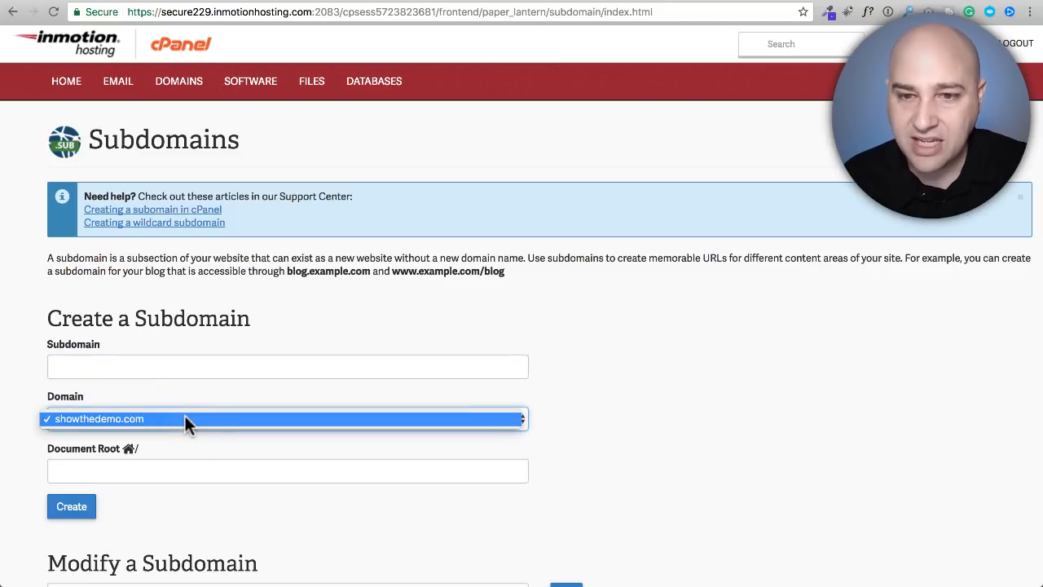
pyautogui.click(186, 419)
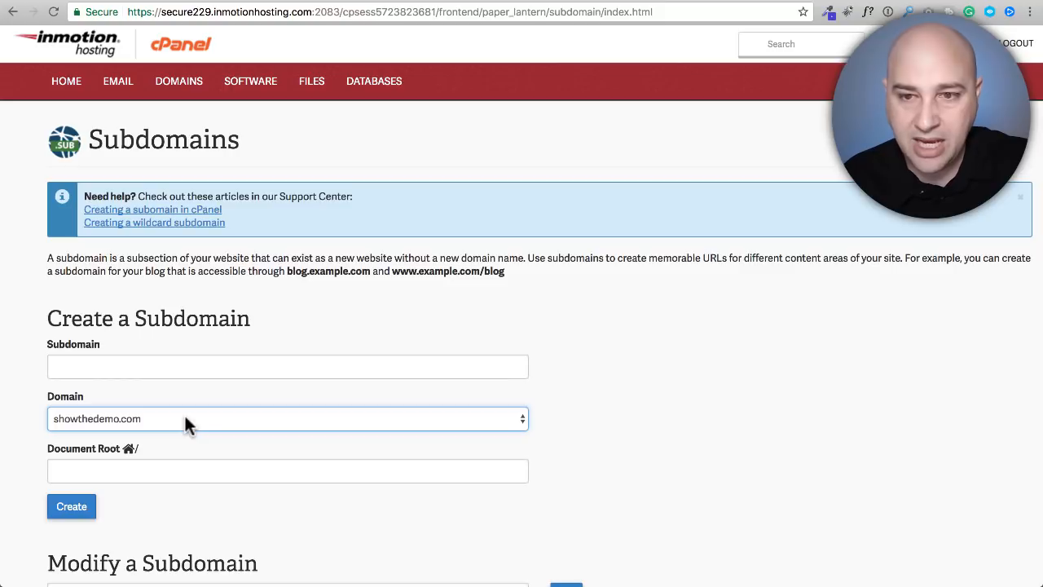
pyautogui.click(184, 413)
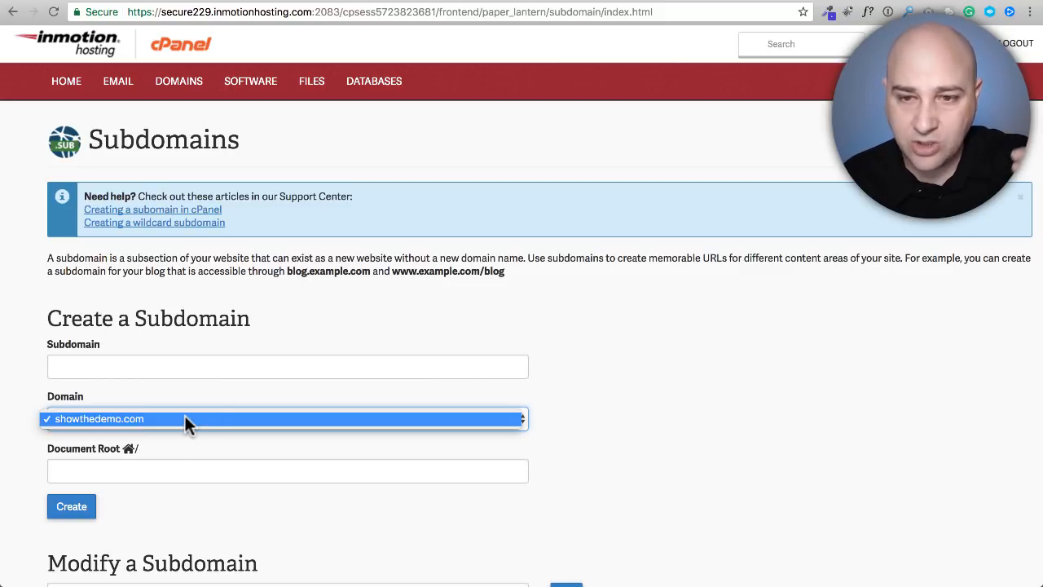
pyautogui.click(185, 416)
pyautogui.click(185, 373)
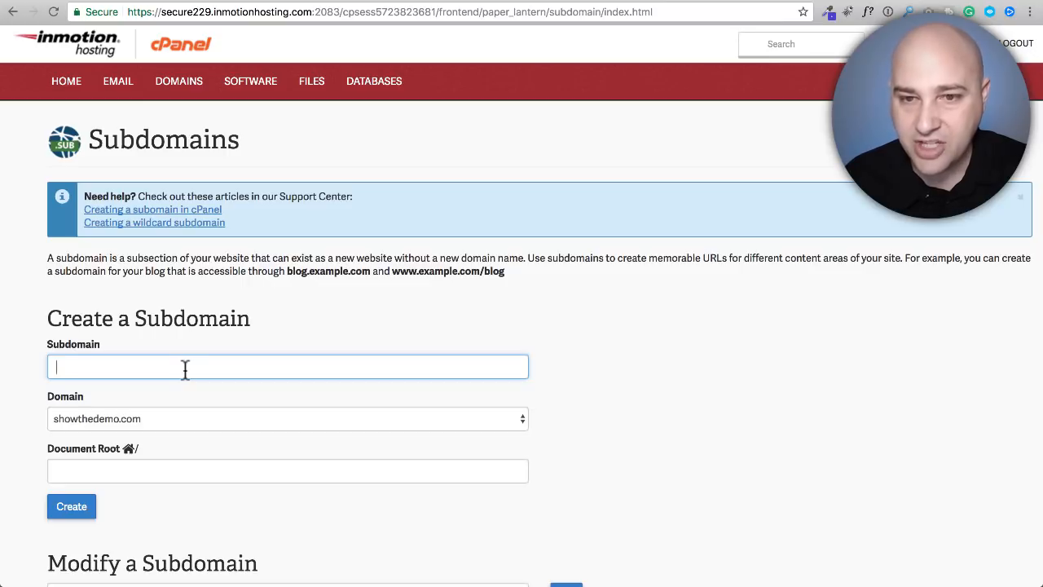
pyautogui.write('dashboard')
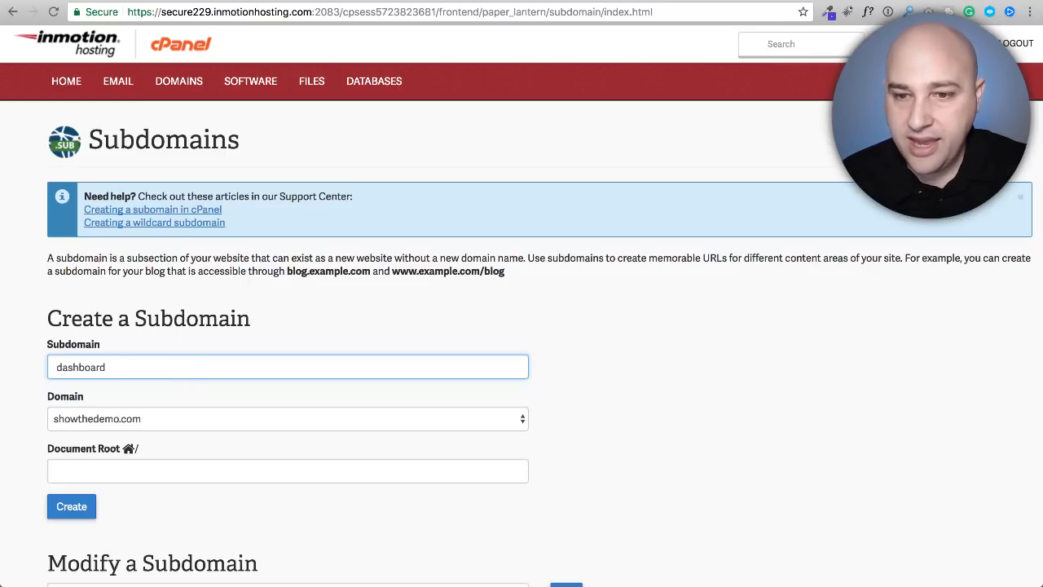
pyautogui.click(201, 475)
pyautogui.scroll(-1, 242, 473)
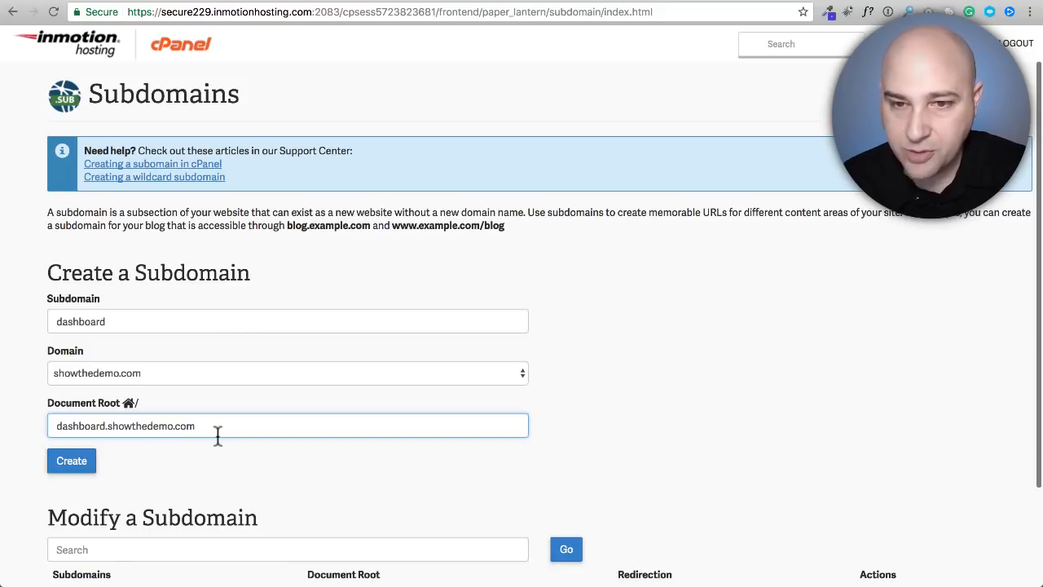
pyautogui.scroll(-4, 220, 439)
pyautogui.scroll(3, 213, 436)
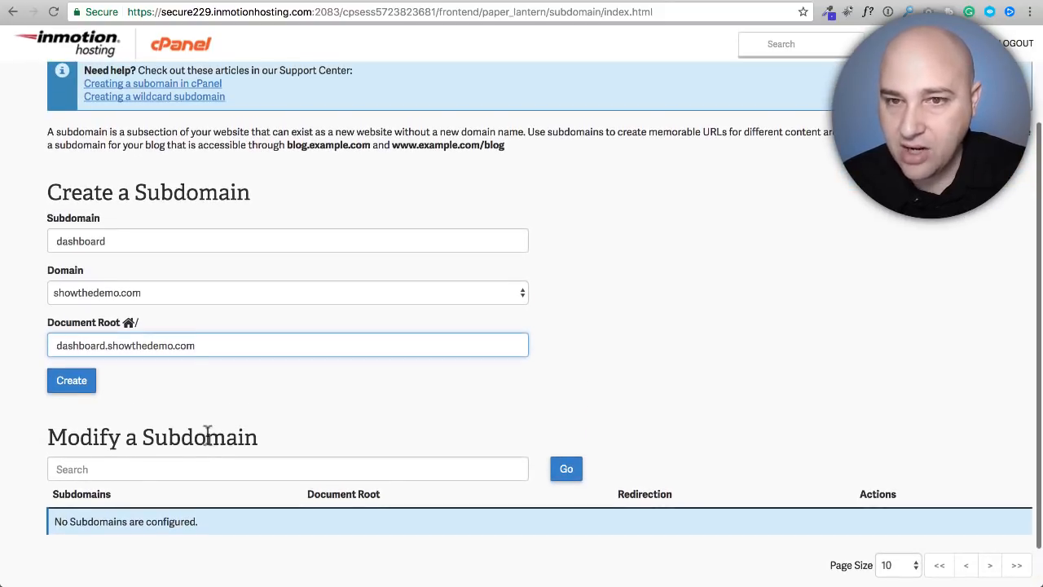
# Create the defined subdomain and return to the cPanel home page.
pyautogui.click(65, 390)
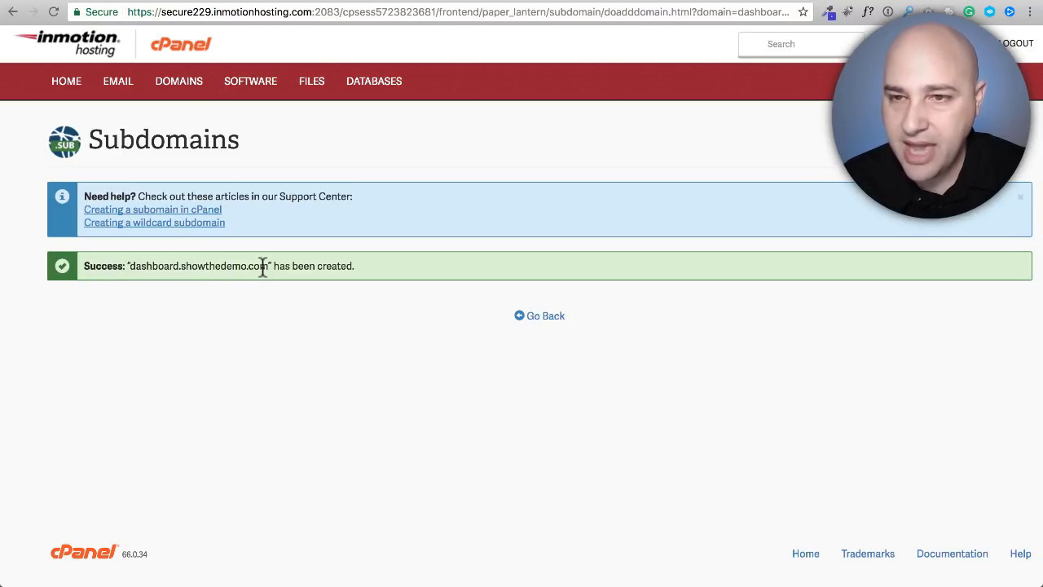
pyautogui.click(556, 317)
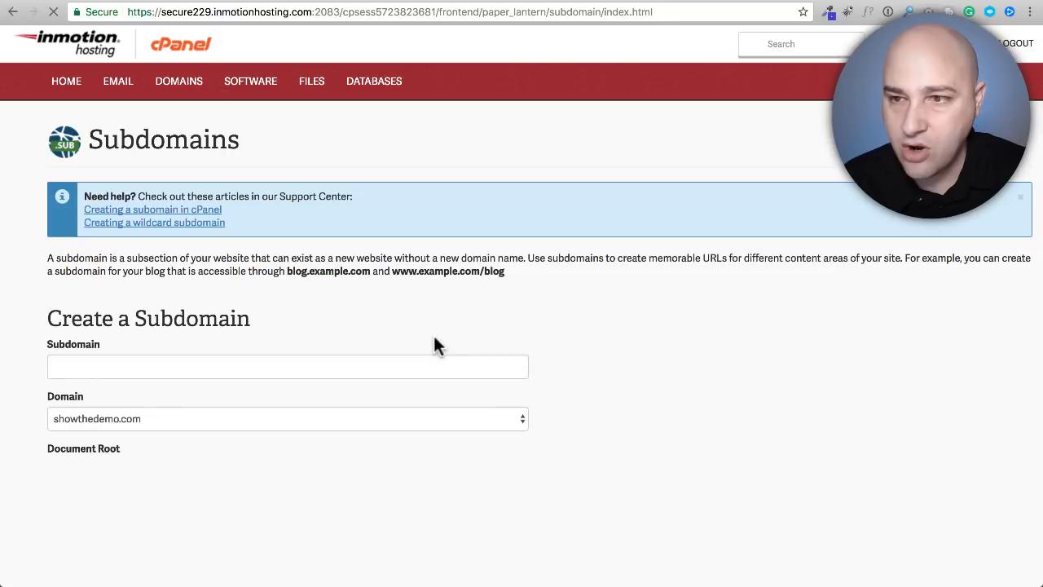
pyautogui.click(81, 92)
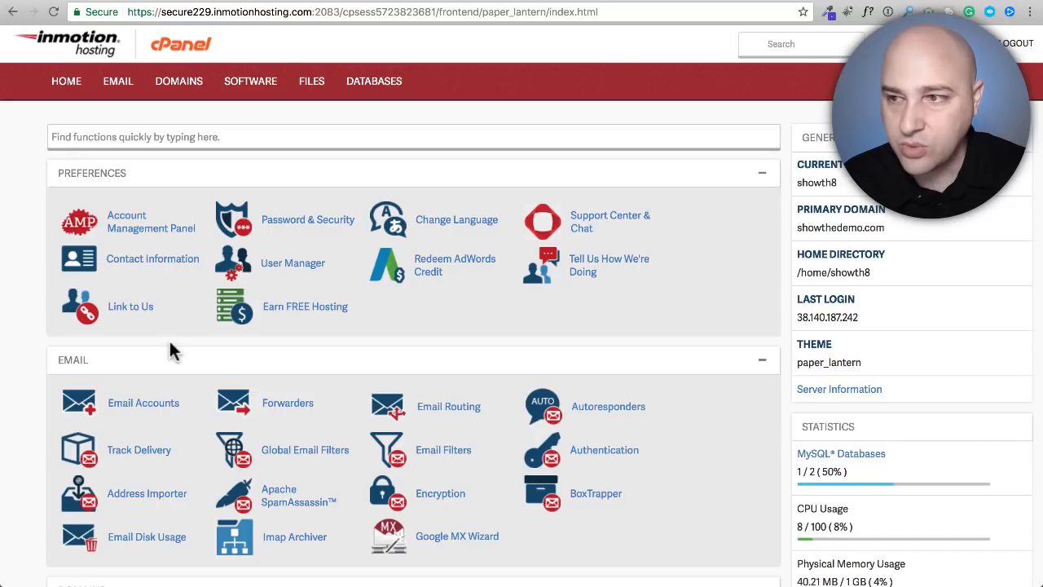
pyautogui.scroll(-5, 170, 347)
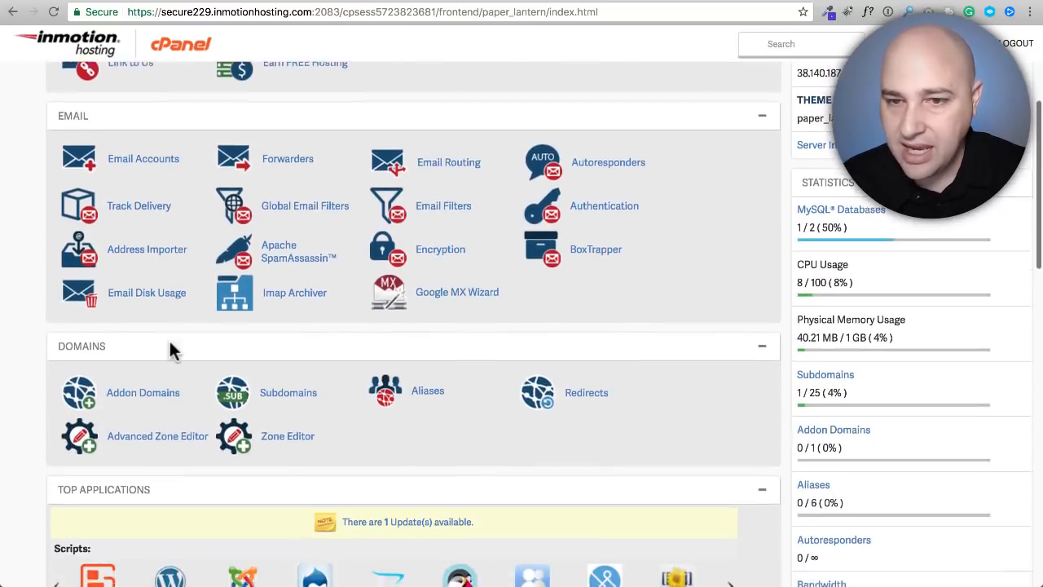
pyautogui.scroll(-1, 171, 348)
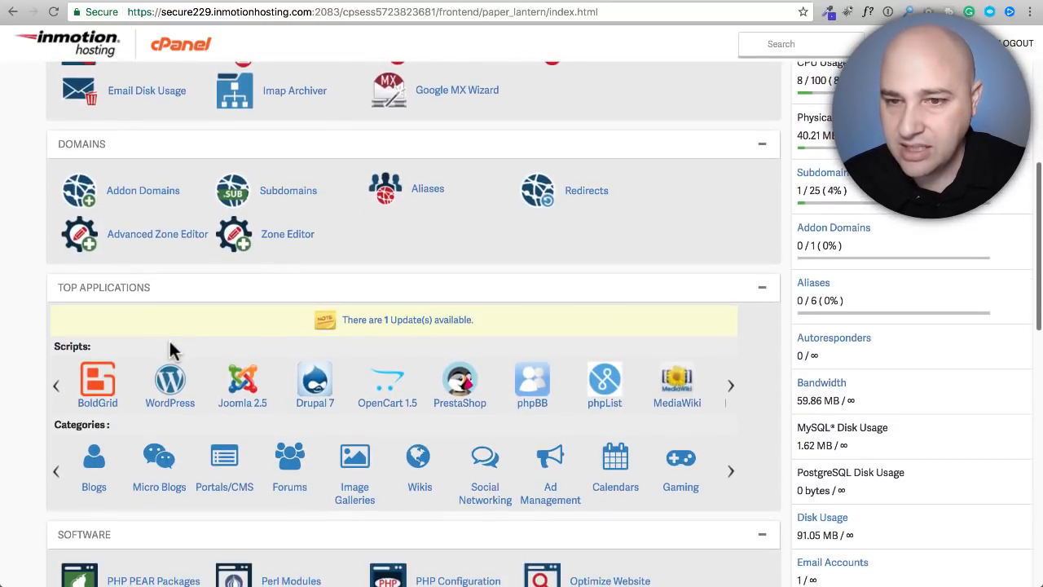
pyautogui.click(183, 386)
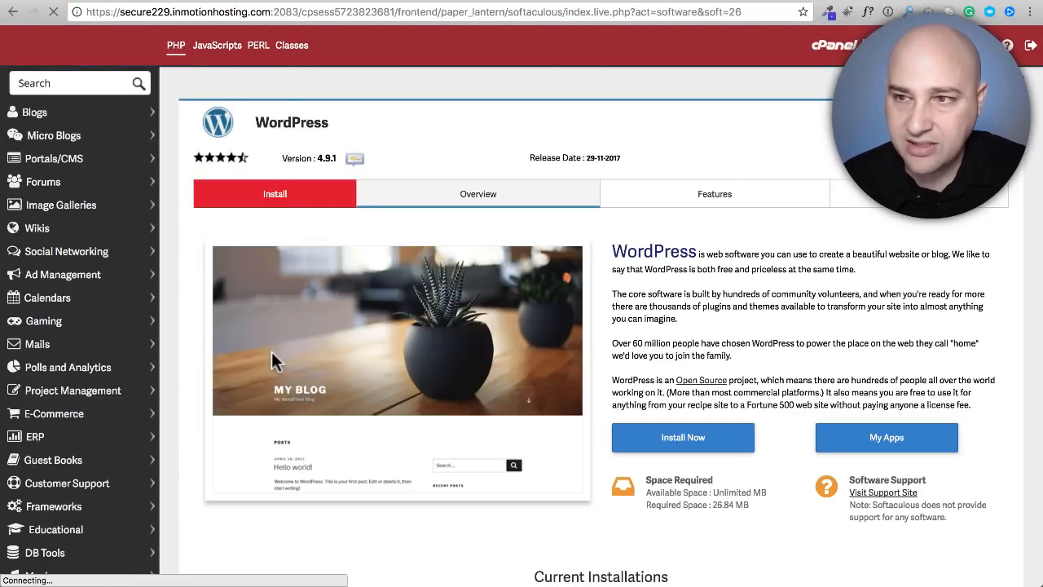
pyautogui.click(280, 204)
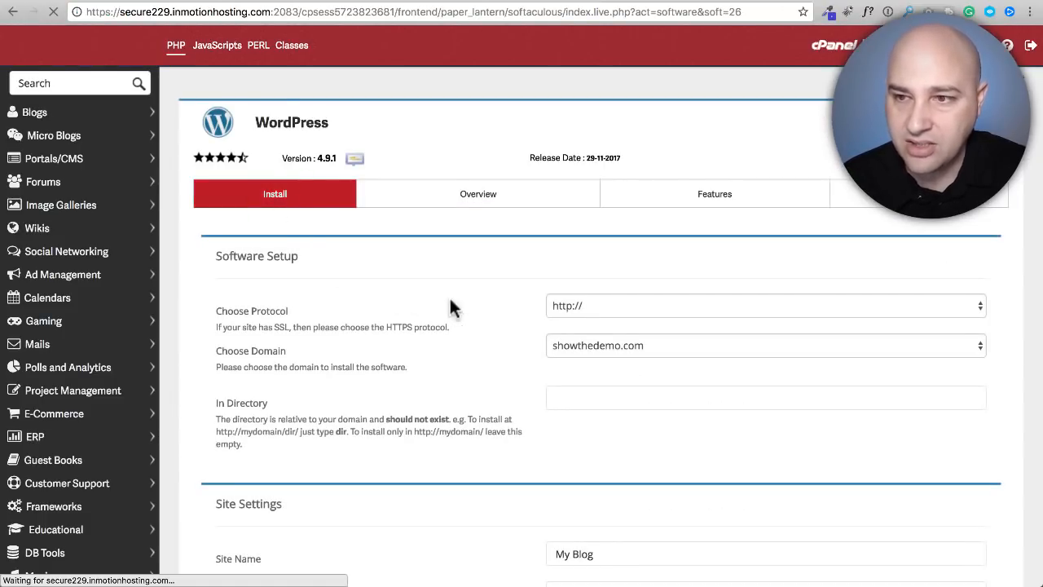
pyautogui.click(629, 310)
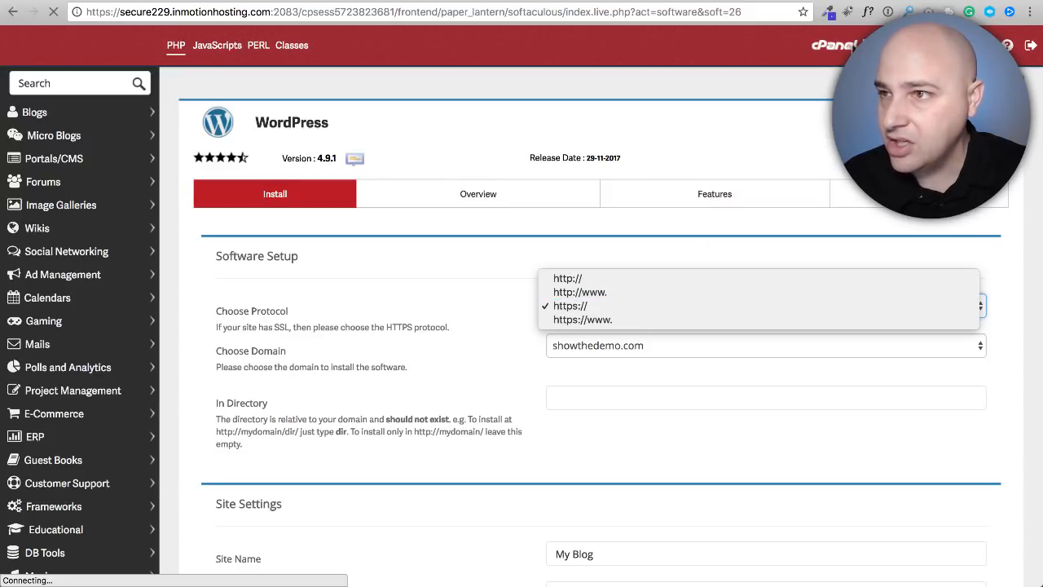
# Open the Manage Free SSL page in the Account Management Panel and examine the Enable Free SSL setting.
pyautogui.click(844, 47)
pyautogui.click(828, 48)
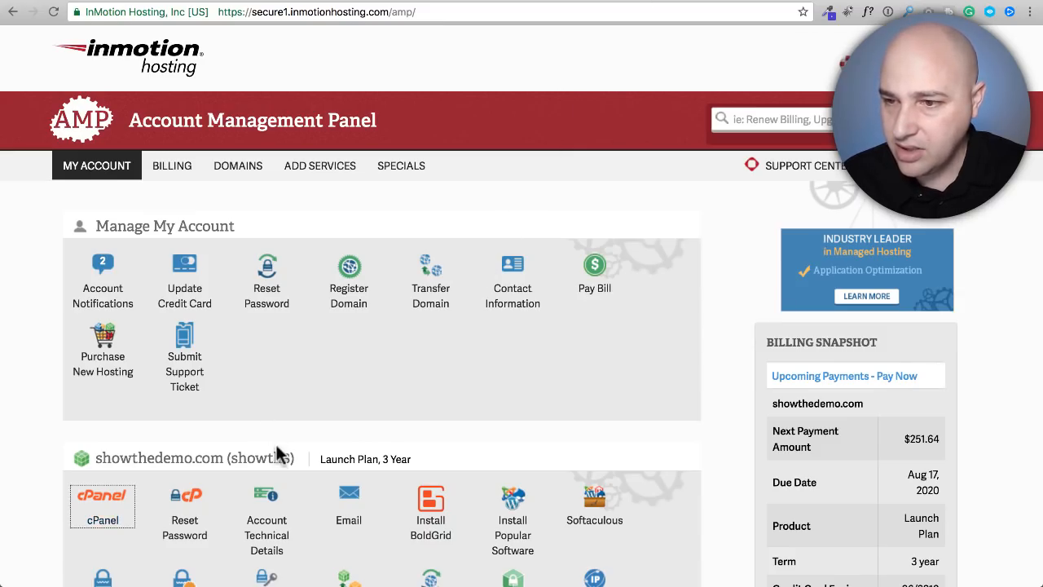
pyautogui.scroll(-3, 286, 451)
pyautogui.click(184, 504)
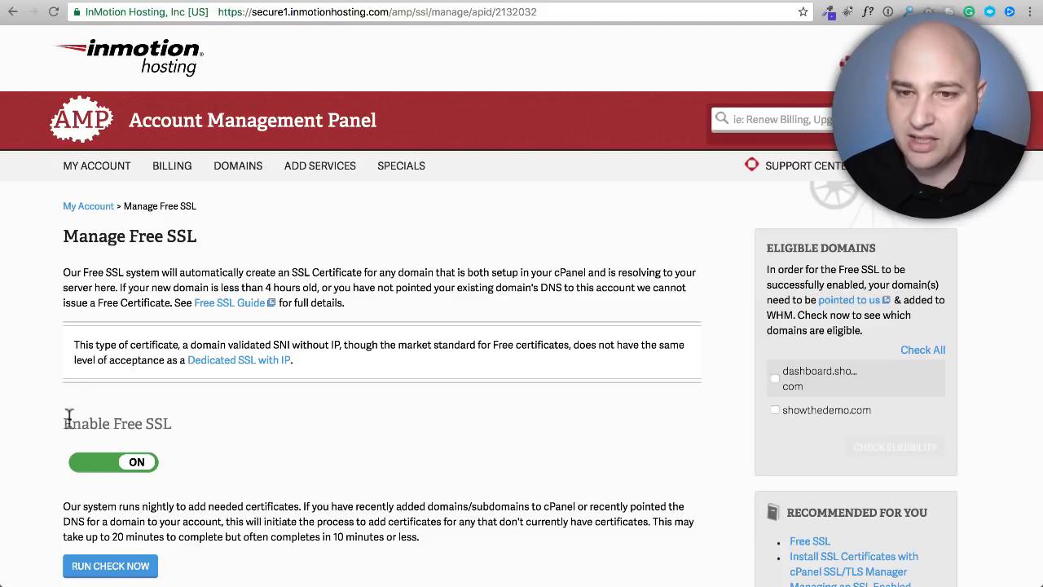
pyautogui.moveTo(69, 417); pyautogui.dragTo(245, 432)
pyautogui.scroll(-2, 240, 419)
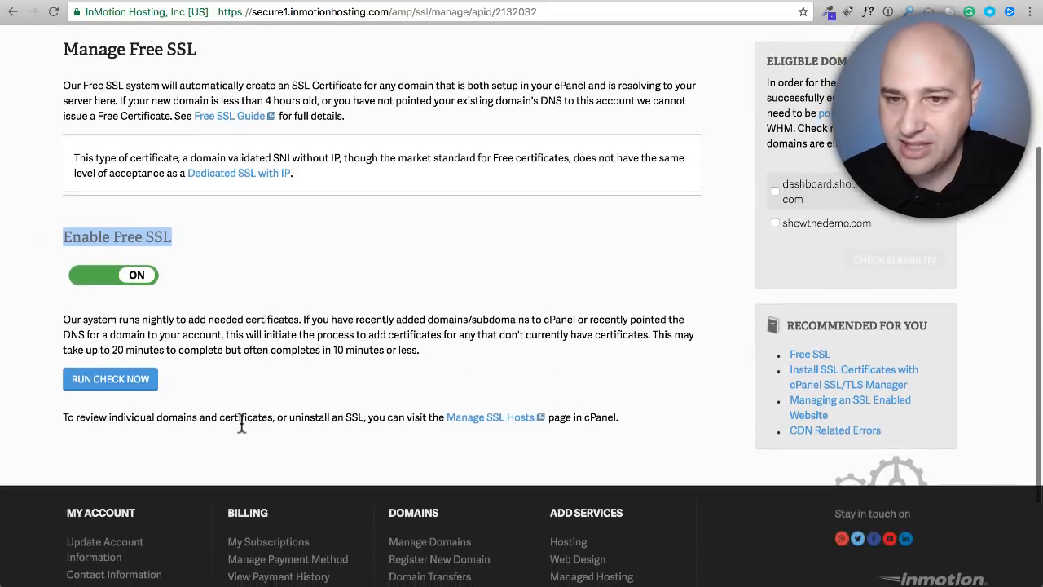
pyautogui.scroll(2, 243, 424)
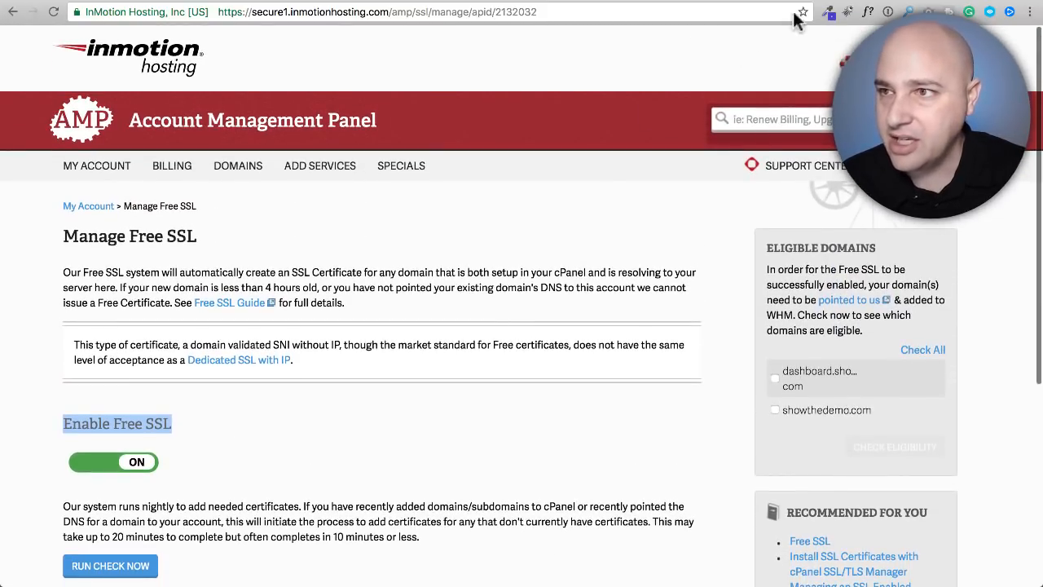
# Switch back to cPanel and open the installation form of the WordPress application.
pyautogui.click(770, 1)
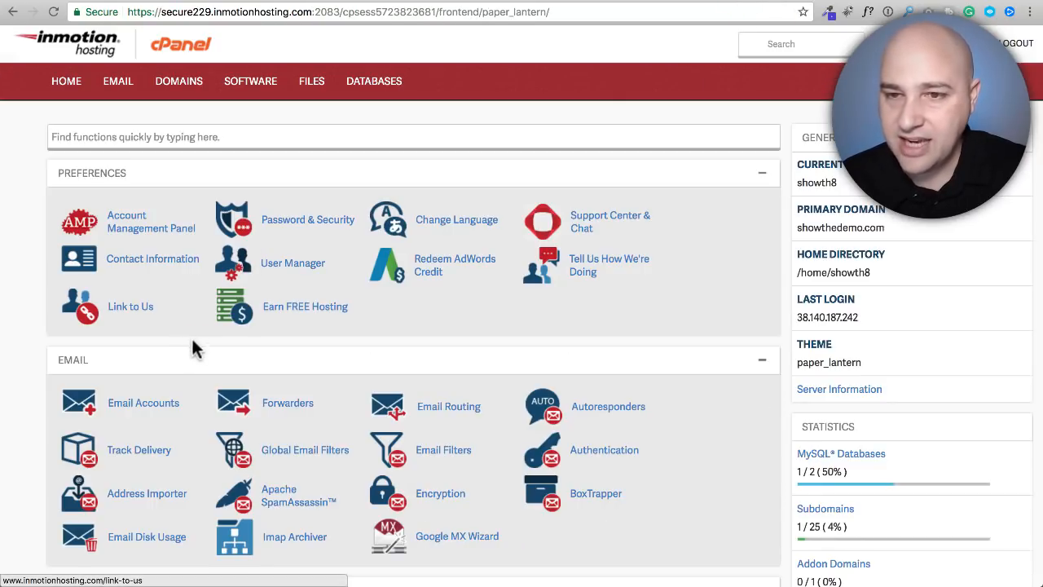
pyautogui.scroll(-5, 203, 351)
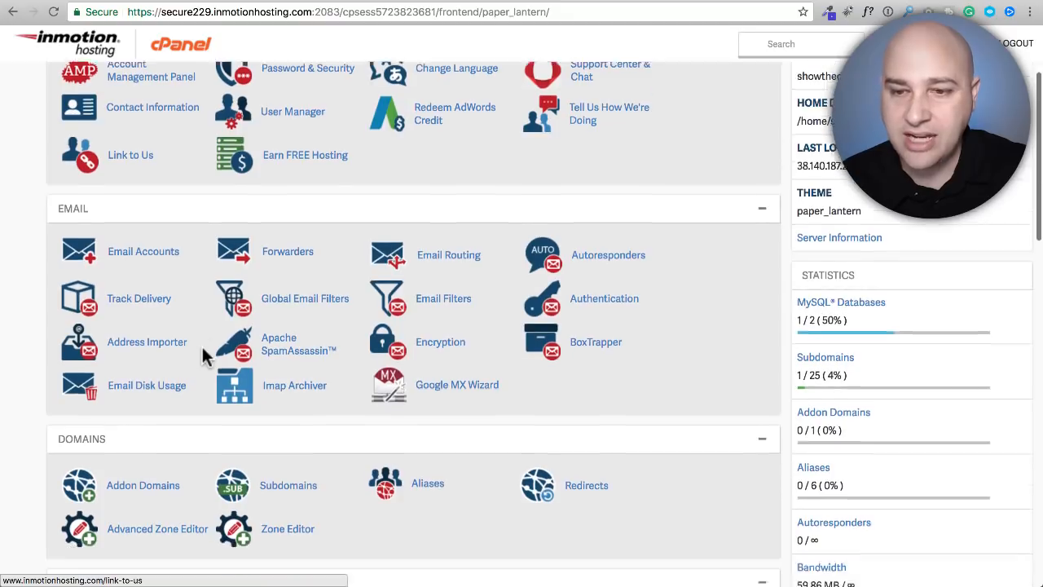
pyautogui.scroll(-1, 203, 349)
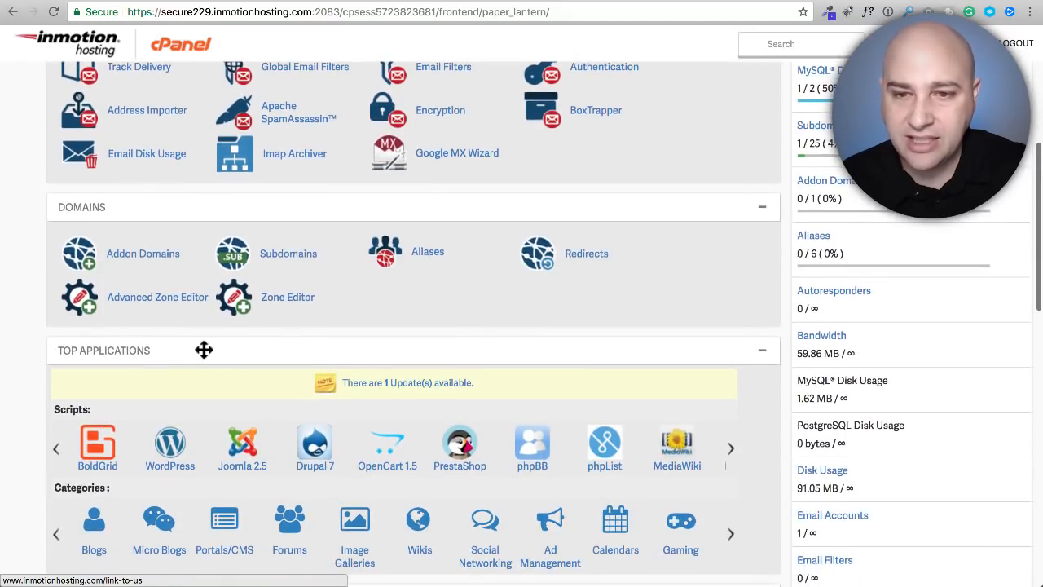
pyautogui.click(168, 455)
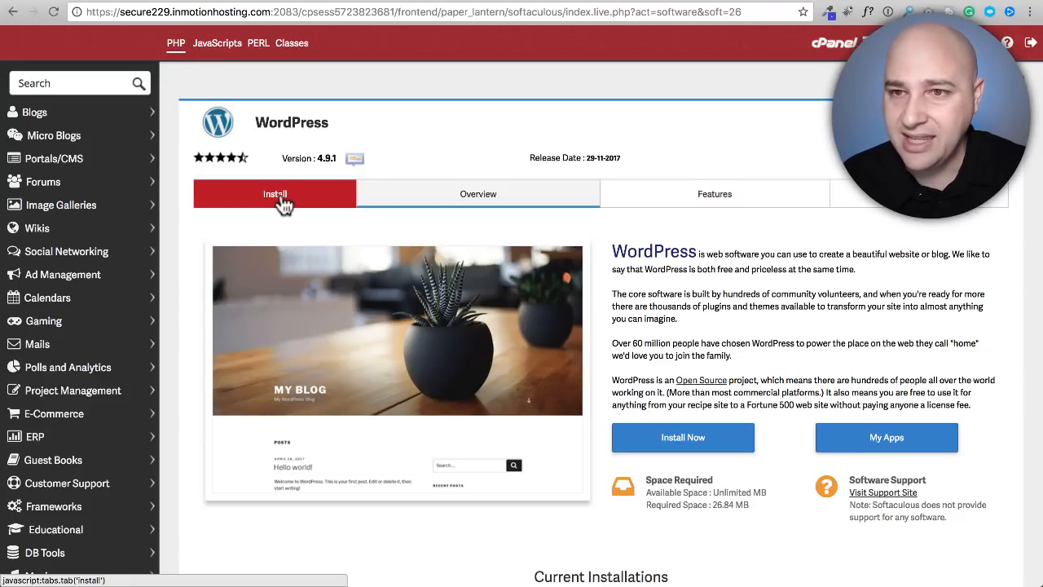
pyautogui.click(280, 199)
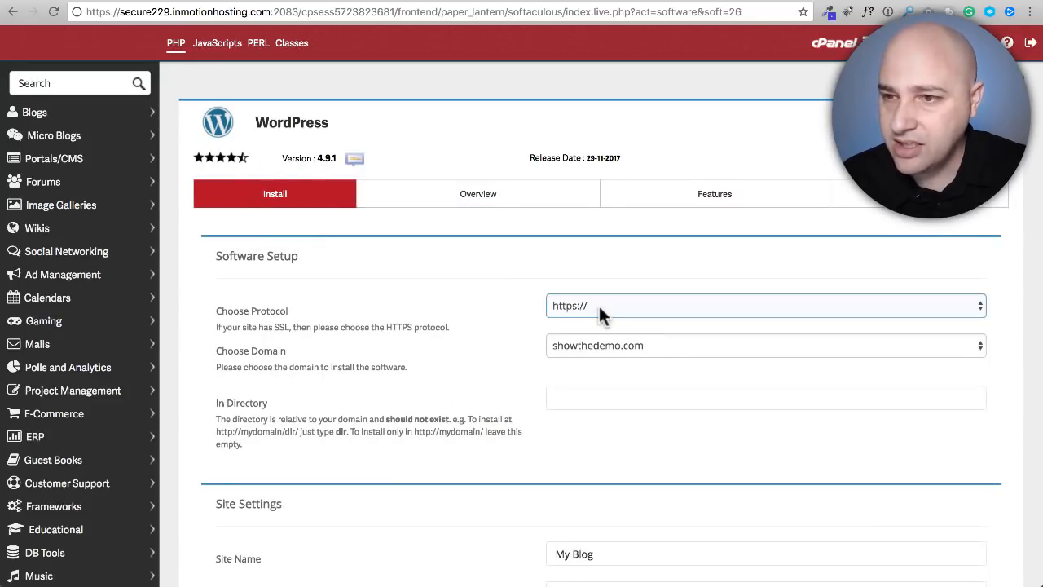
pyautogui.click(598, 303)
pyautogui.click(595, 305)
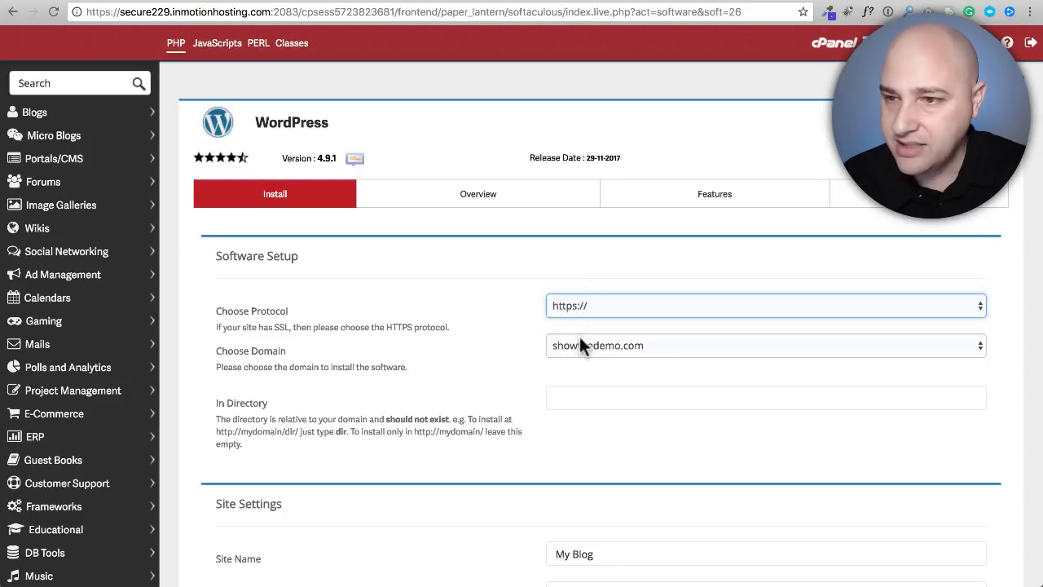
pyautogui.click(579, 345)
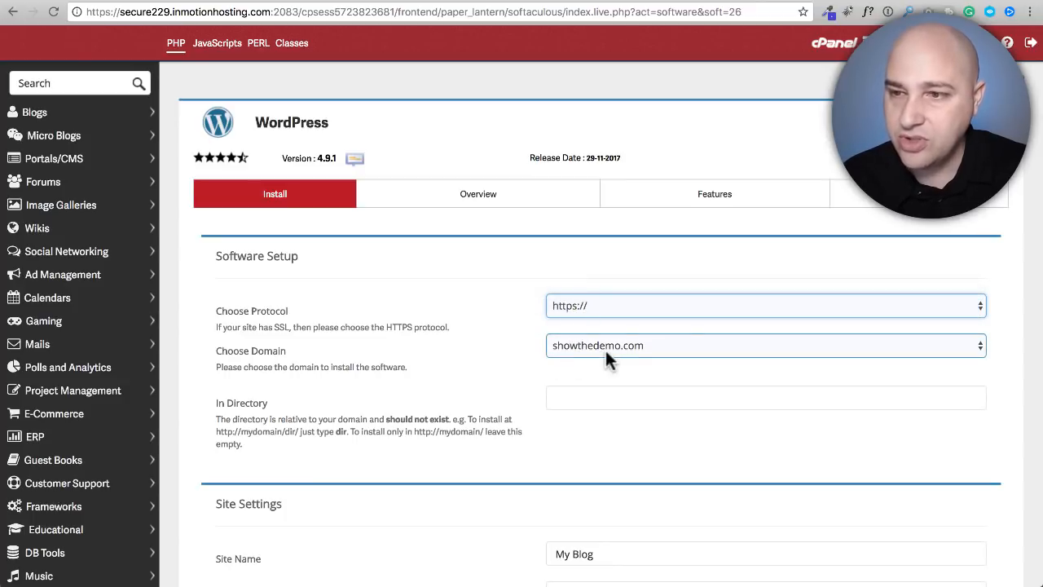
pyautogui.click(605, 348)
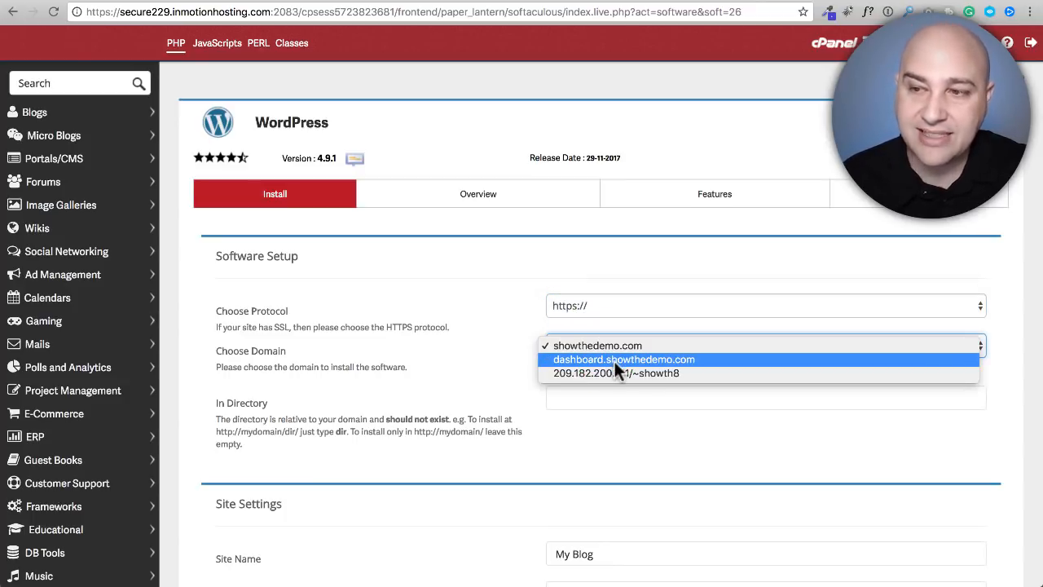
pyautogui.click(614, 360)
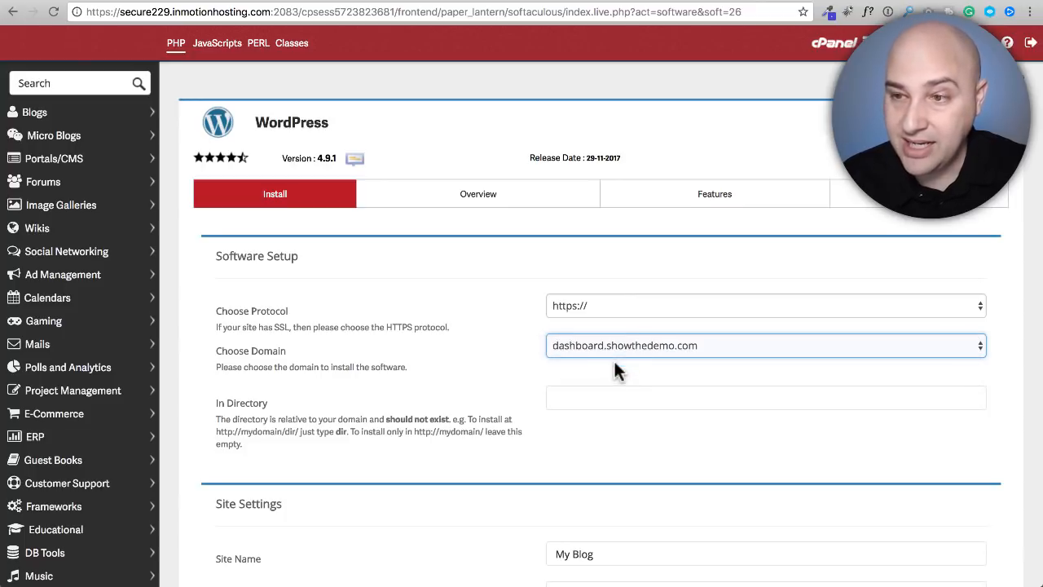
# Fill in the admin username, admin password and admin email in the WordPress installation form.
pyautogui.scroll(-5, 465, 359)
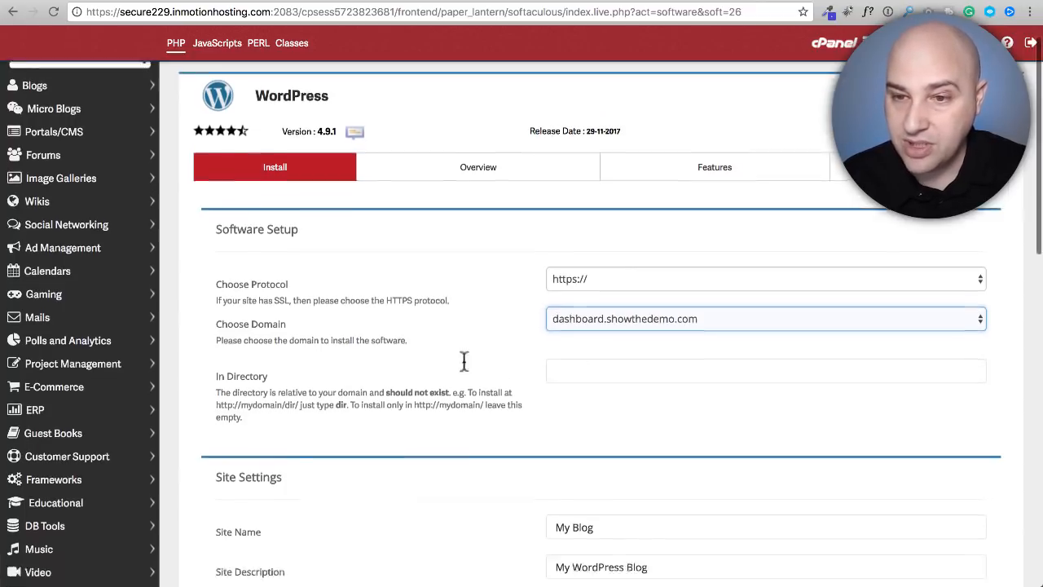
pyautogui.scroll(-4, 467, 367)
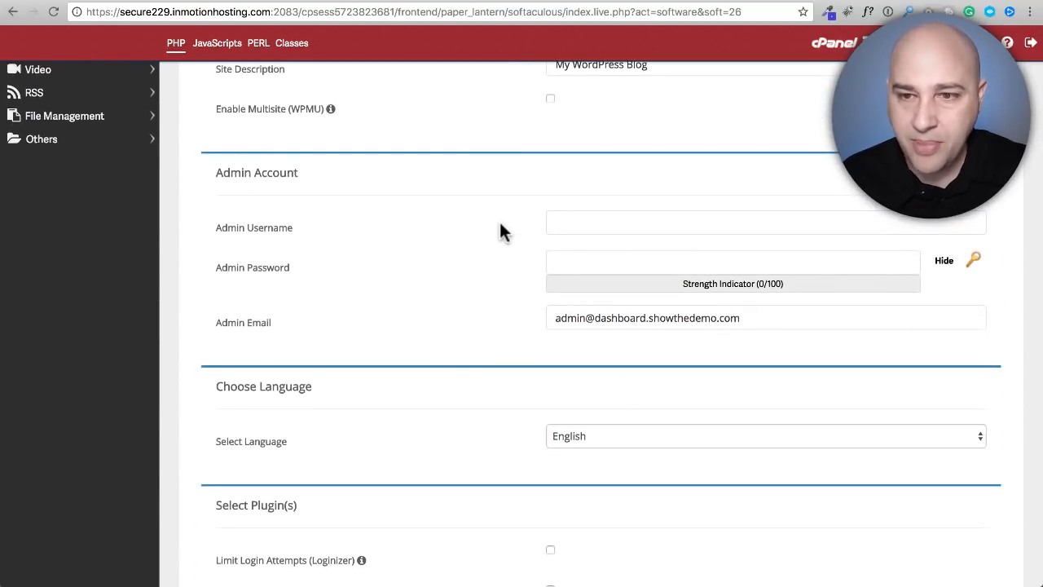
pyautogui.scroll(-6, 500, 225)
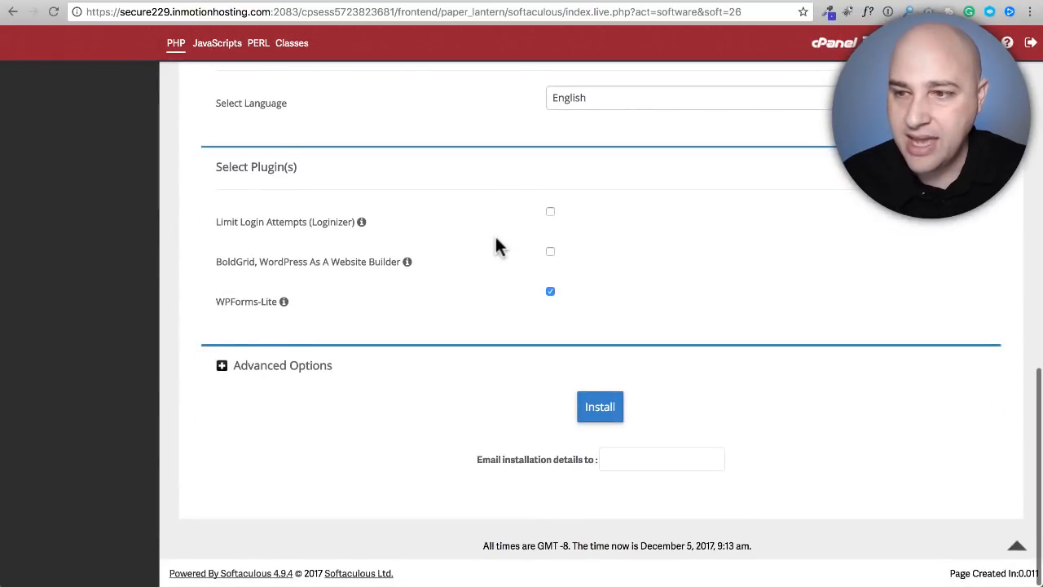
pyautogui.scroll(8, 497, 235)
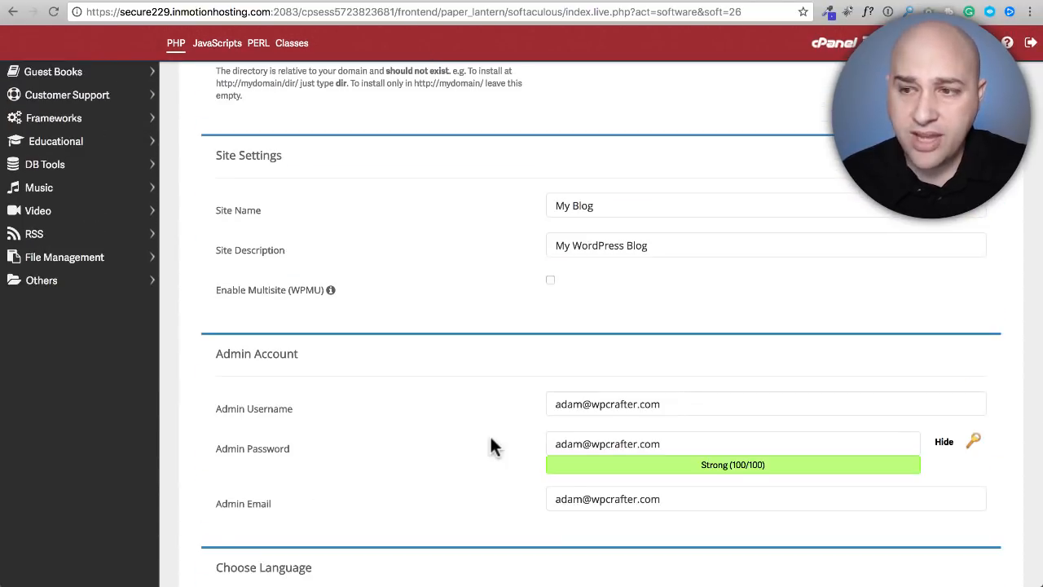
# Exclude the WPForms-Lite plugin from the setup and install WordPress.
pyautogui.scroll(-4, 490, 435)
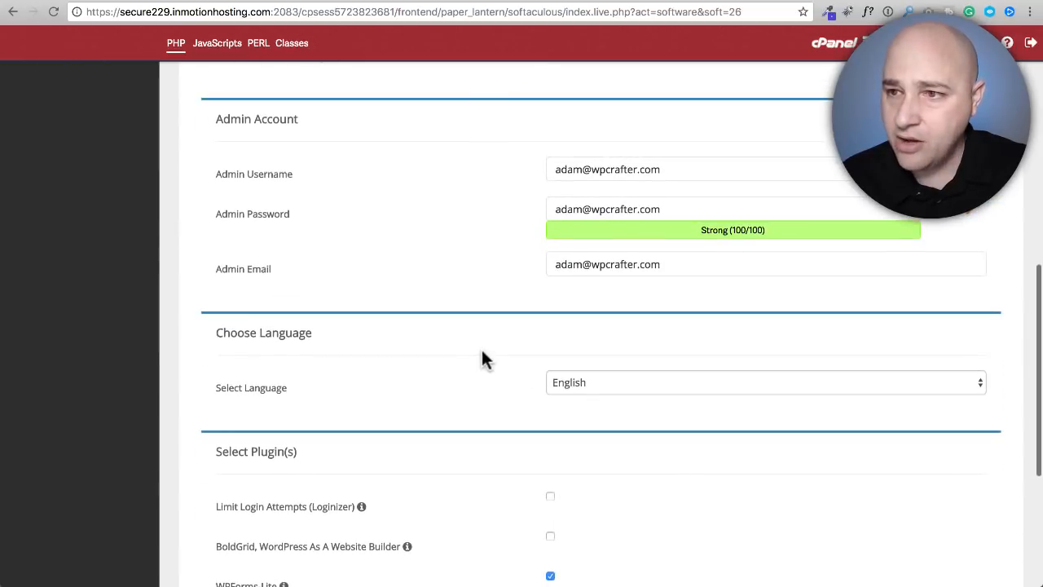
pyautogui.scroll(-3, 484, 352)
pyautogui.scroll(-2, 485, 352)
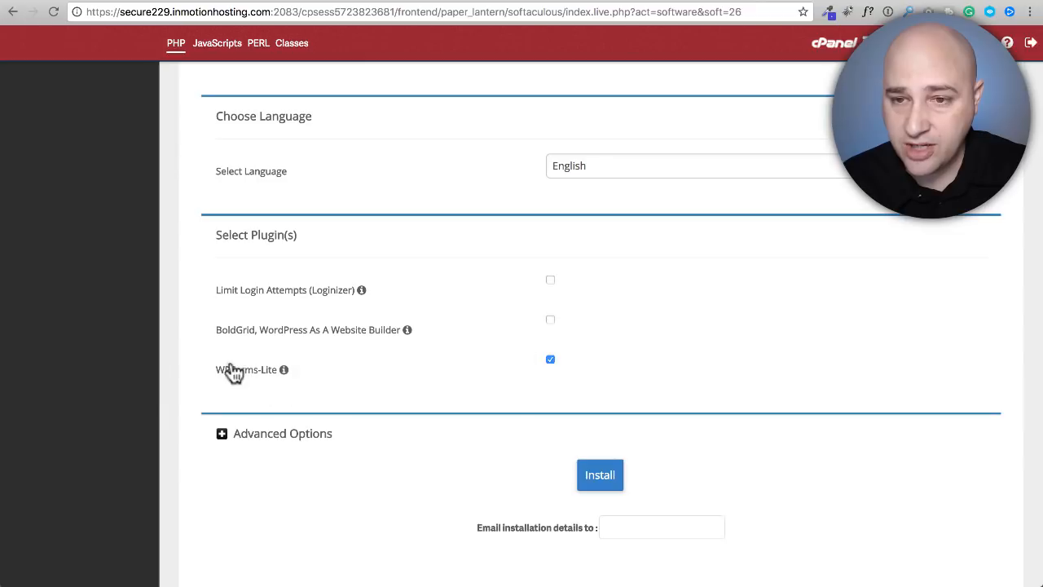
pyautogui.click(551, 360)
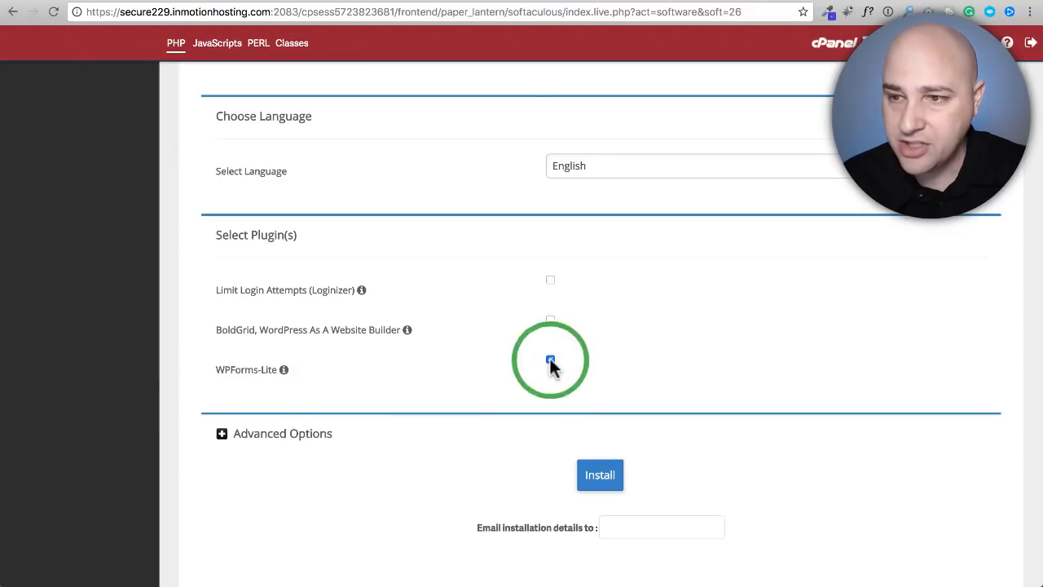
pyautogui.click(606, 484)
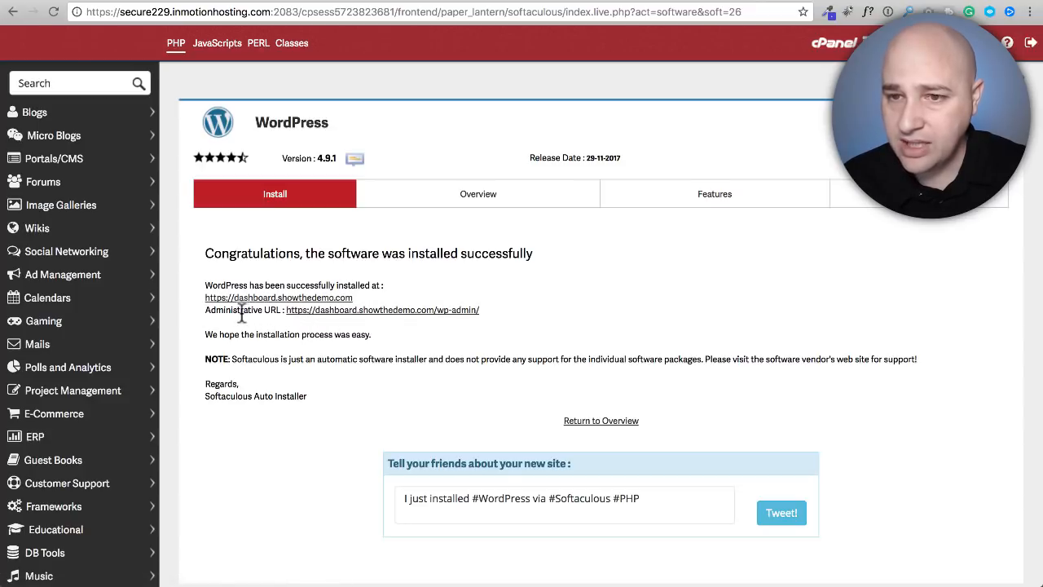
# Open the WordPress admin of dashboard.showthedemo.com, proceeding to the site despite its untrusted certificate.
pyautogui.click(802, 1)
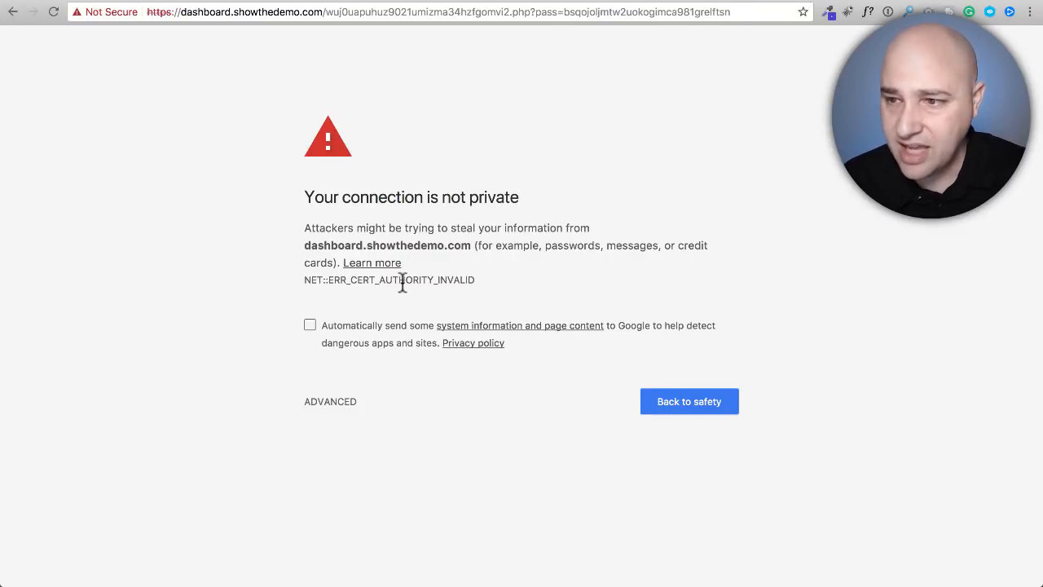
pyautogui.click(322, 403)
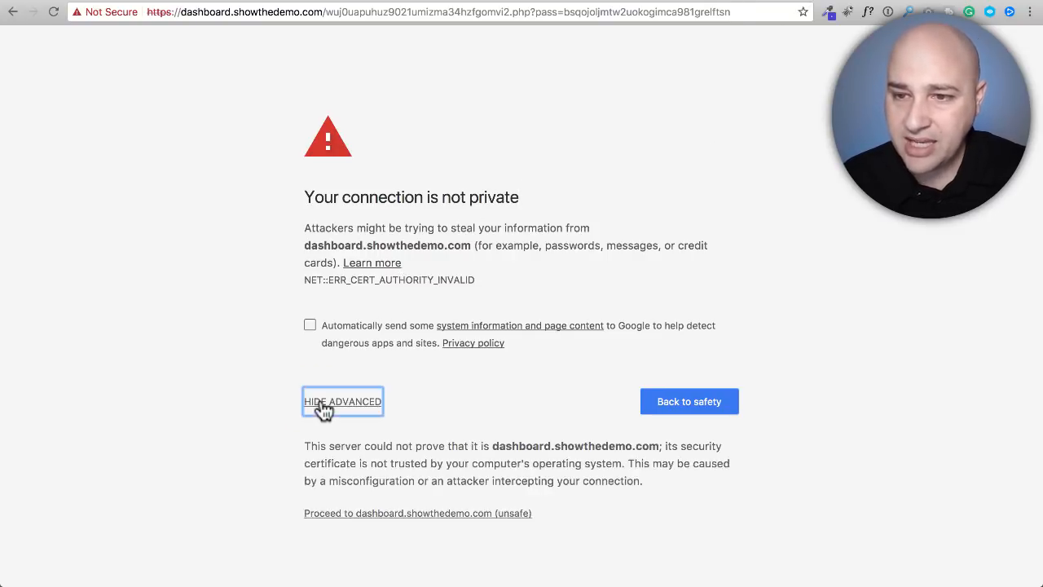
pyautogui.click(368, 513)
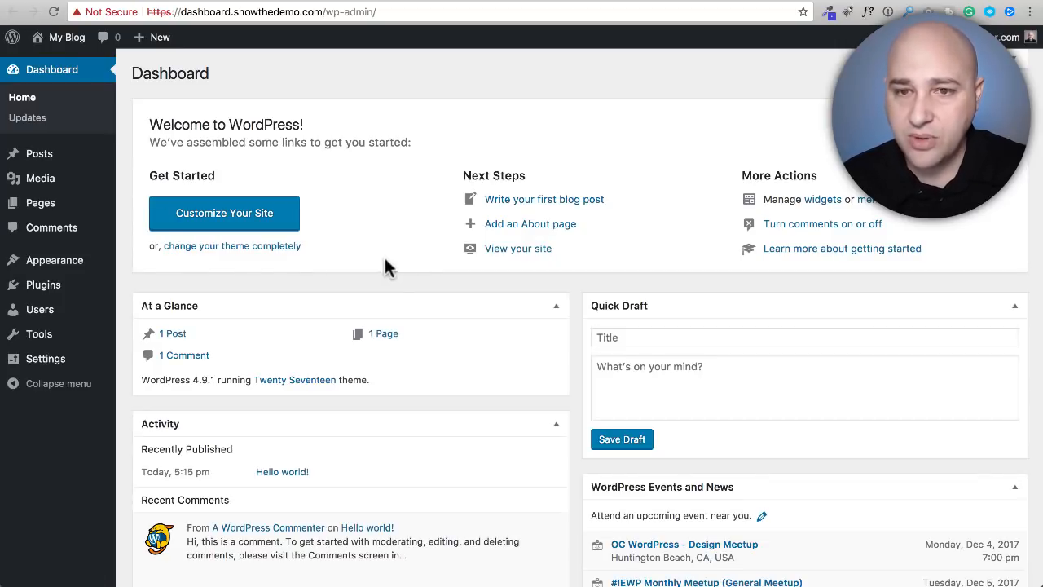
# Search for mainwp among the plugins that can be added to the WordPress site.
pyautogui.moveTo(52, 290)
pyautogui.click(124, 309)
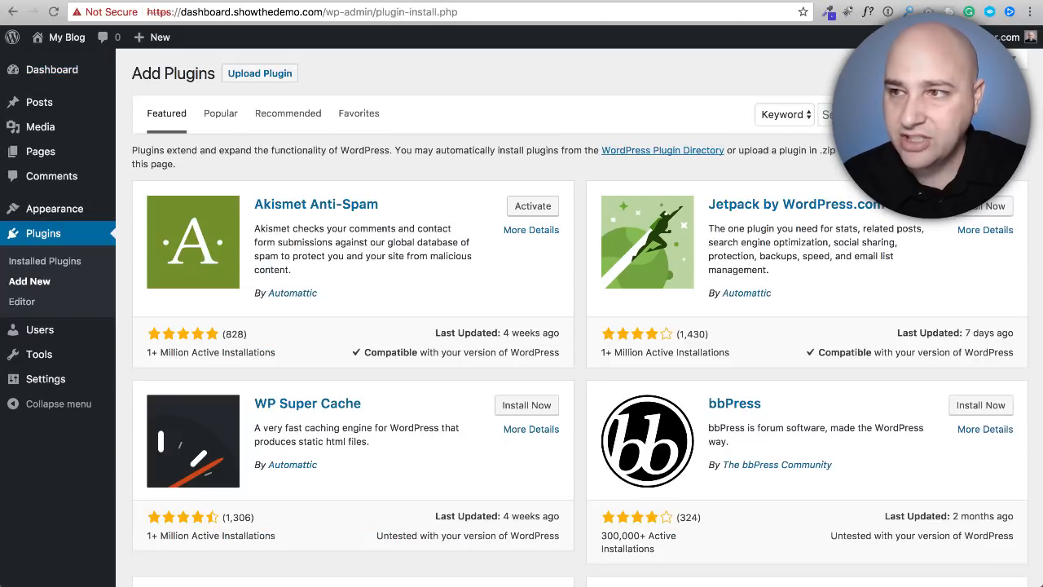
pyautogui.click(827, 114)
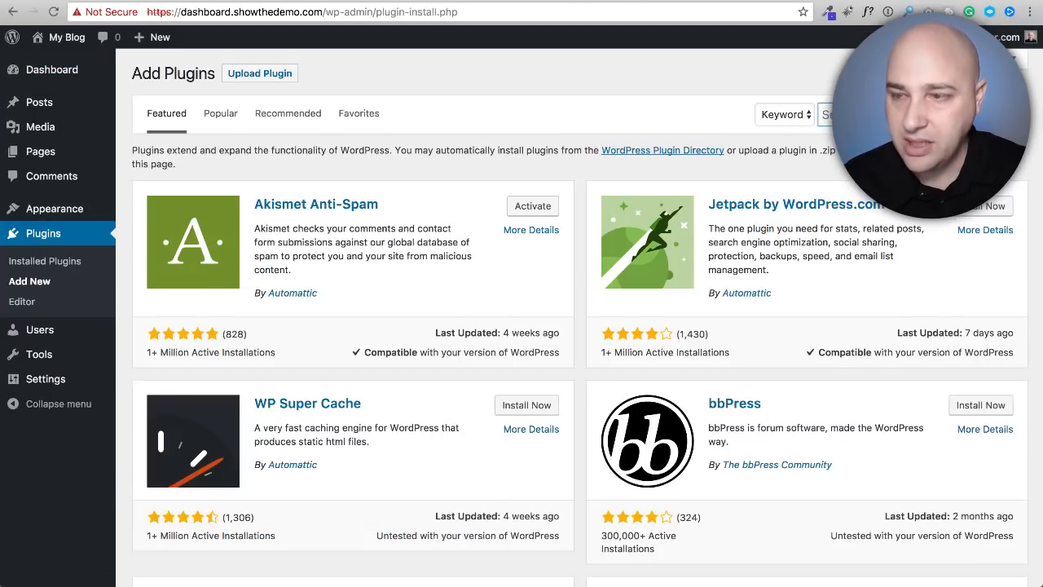
pyautogui.write('mainwp')
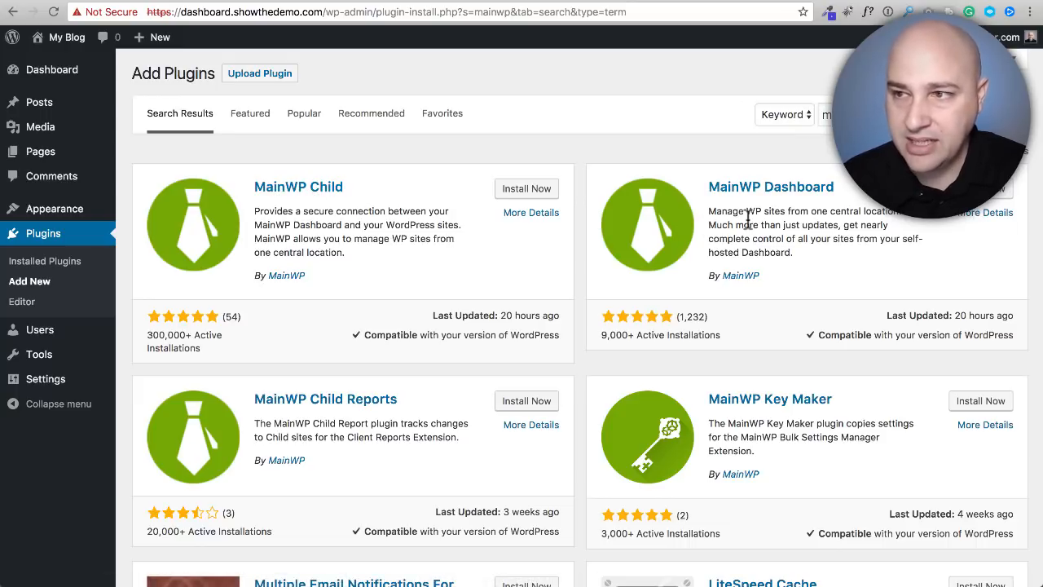
# Look through the plugin search results and install the MainWP Dashboard plugin.
pyautogui.scroll(-3, 747, 218)
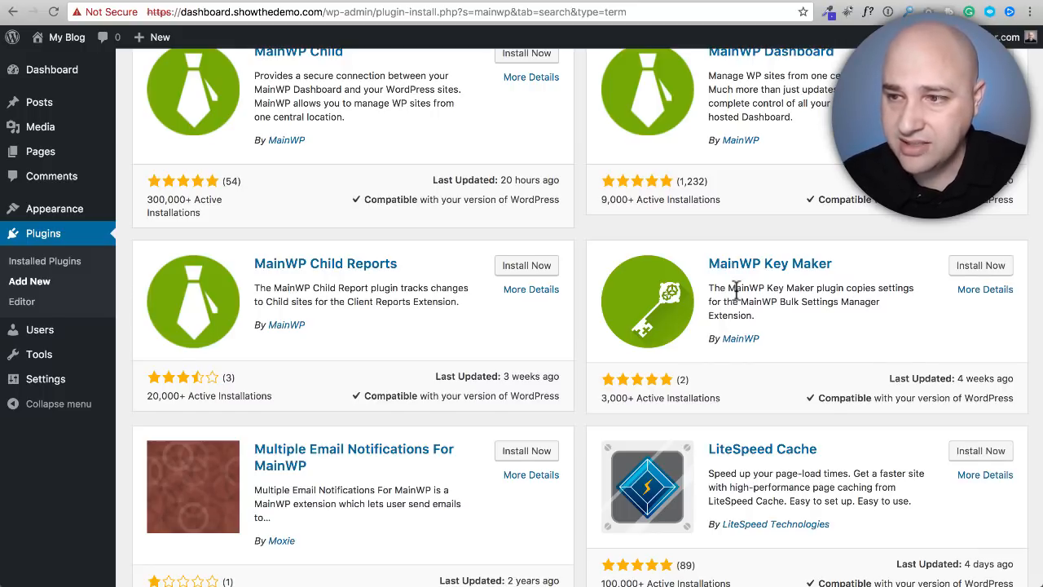
pyautogui.scroll(-5, 734, 289)
pyautogui.scroll(-3, 644, 265)
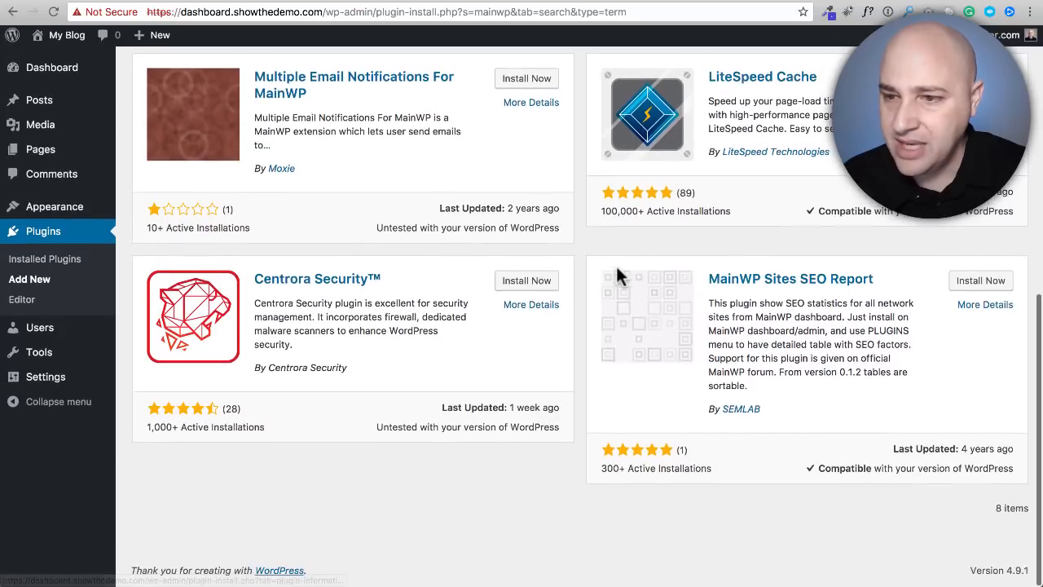
pyautogui.scroll(10, 611, 269)
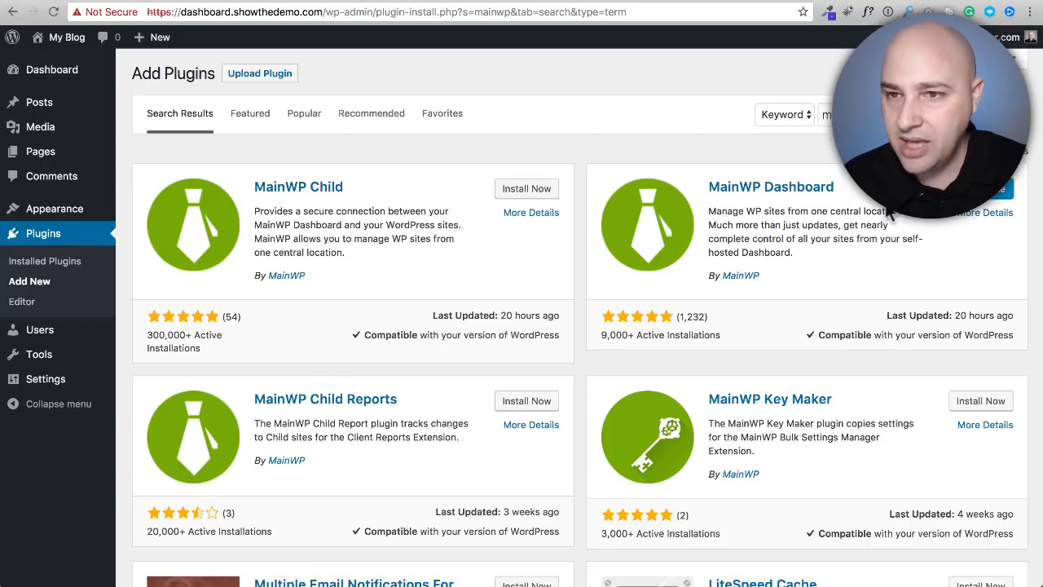
# Activate the MainWP Dashboard plugin and start its setup wizard with Web Host as the server type.
pyautogui.click(1003, 195)
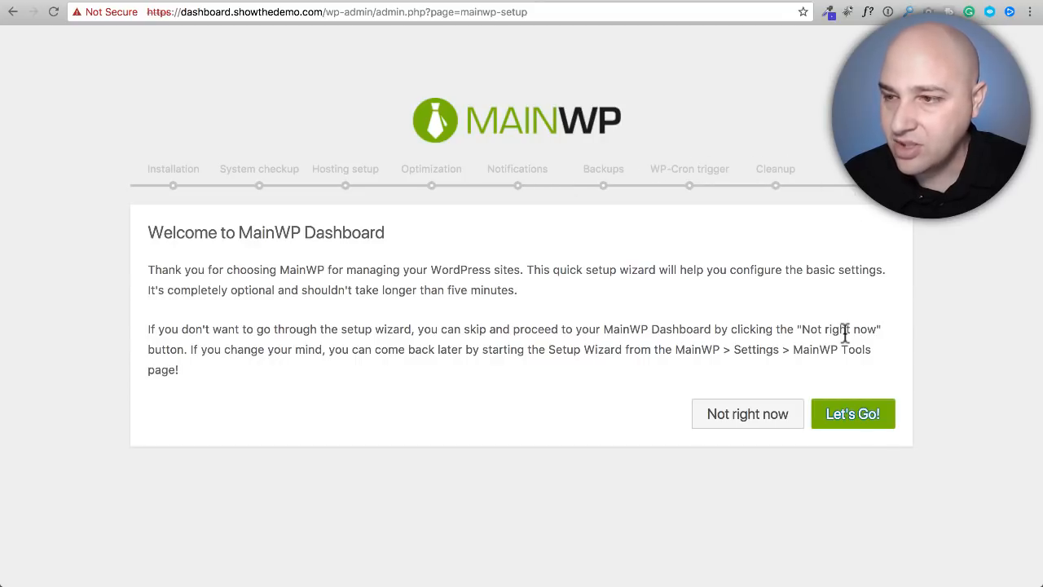
pyautogui.click(871, 432)
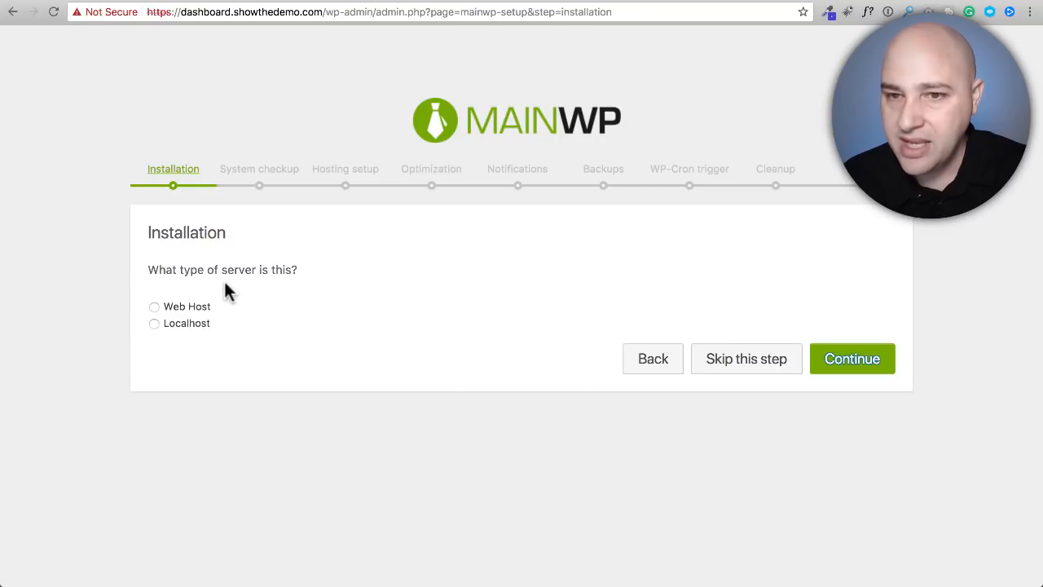
pyautogui.click(155, 306)
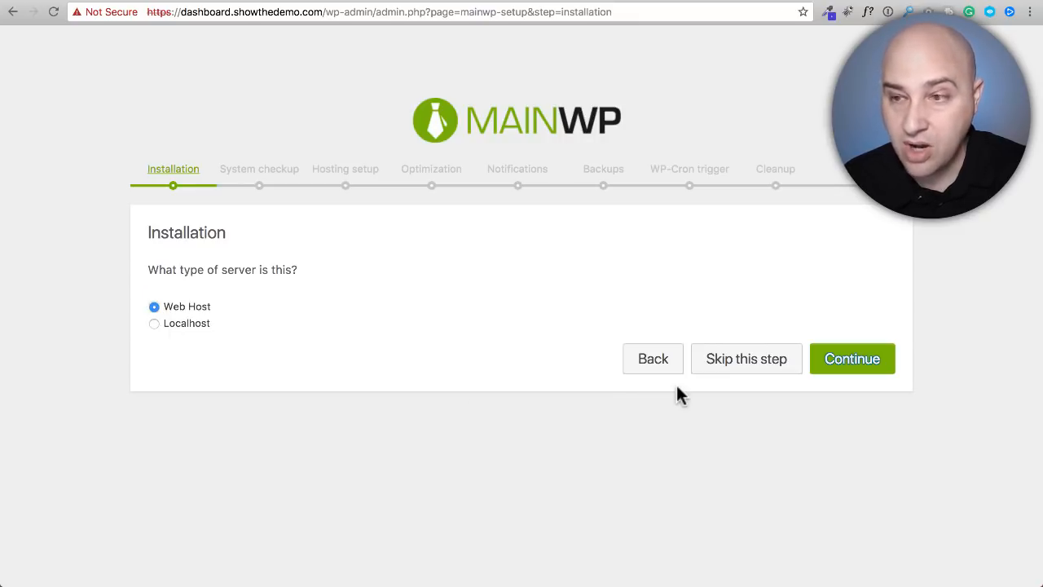
pyautogui.click(843, 369)
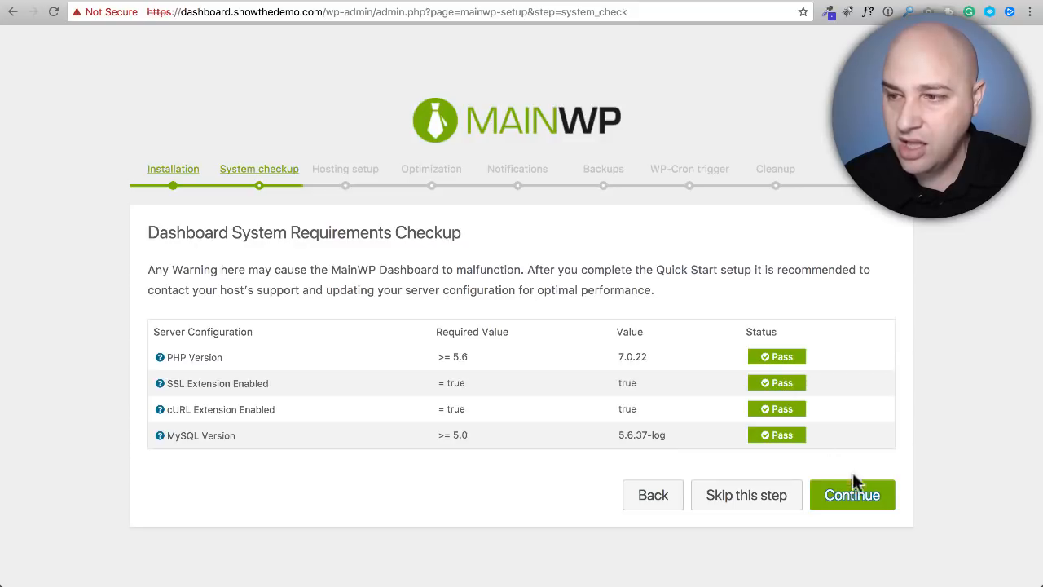
# Accept the system requirements checkup and confirm Shared hosting with Less than 50 child sites in the hosting setup.
pyautogui.click(864, 499)
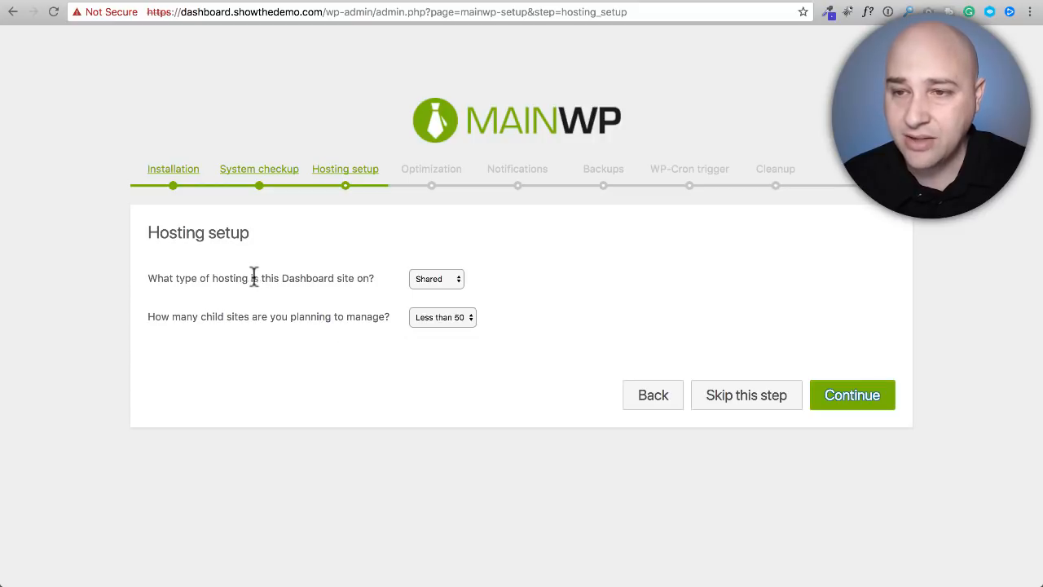
pyautogui.click(460, 279)
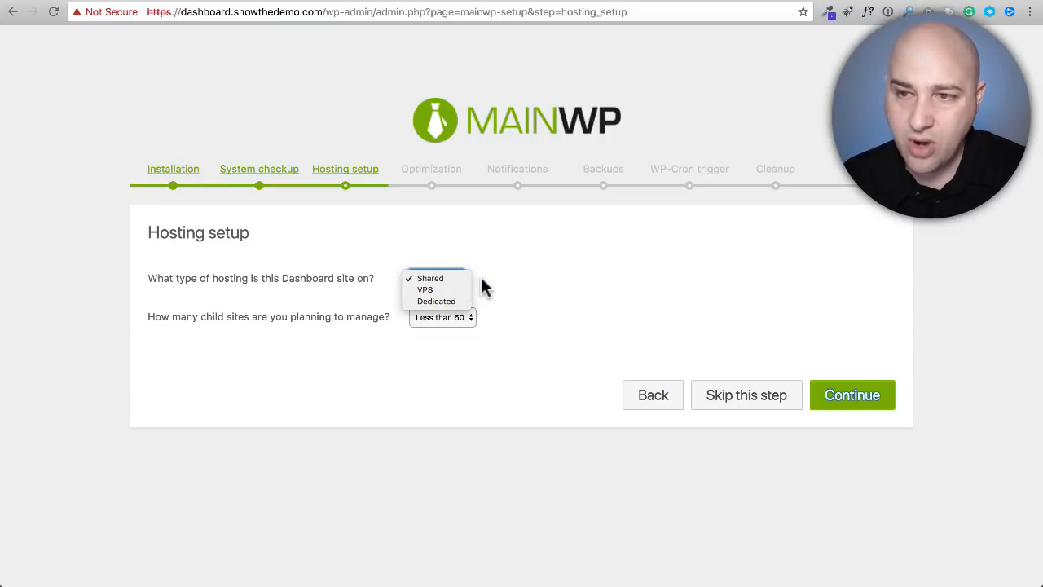
pyautogui.click(480, 280)
pyautogui.click(471, 318)
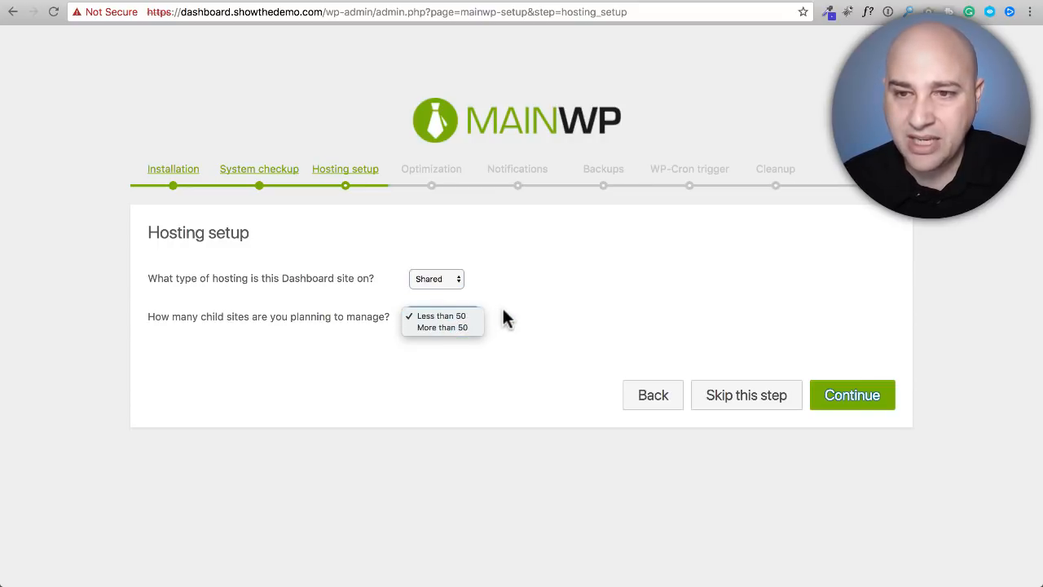
pyautogui.click(503, 318)
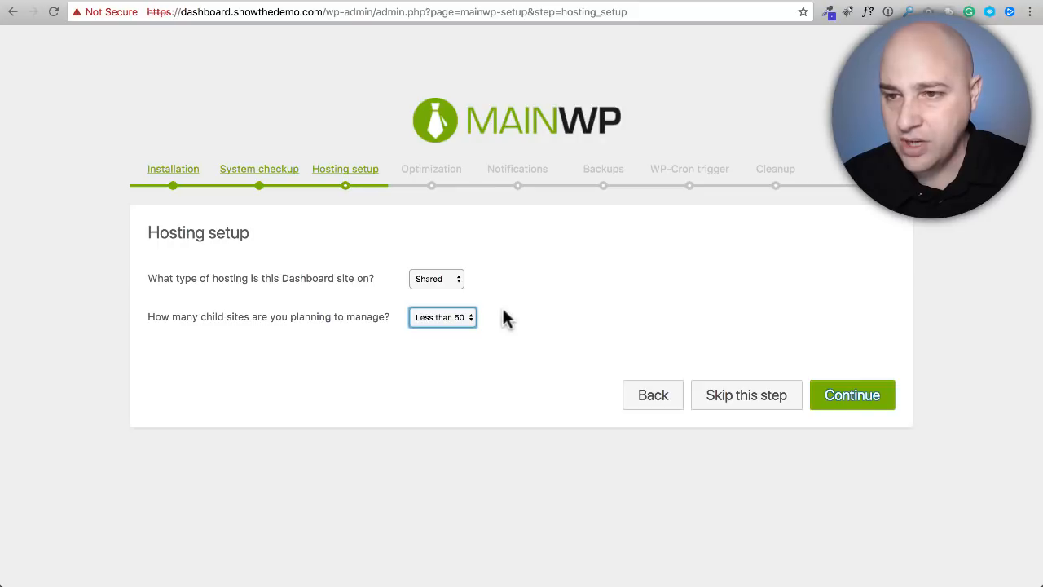
pyautogui.click(503, 310)
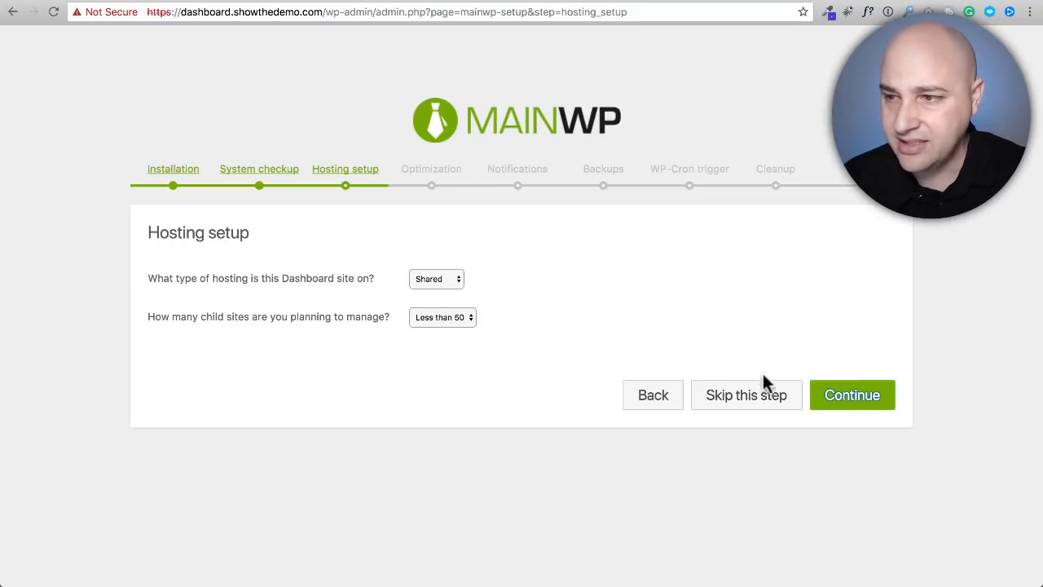
pyautogui.click(854, 397)
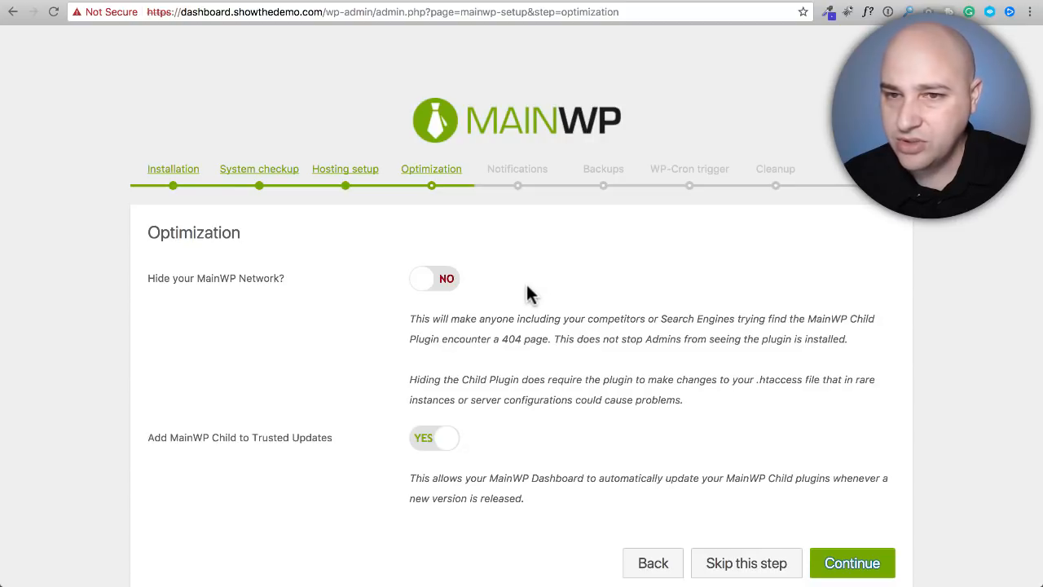
# Enable hiding of the MainWP network and continue with MainWP Child kept in trusted updates.
pyautogui.scroll(-1, 527, 287)
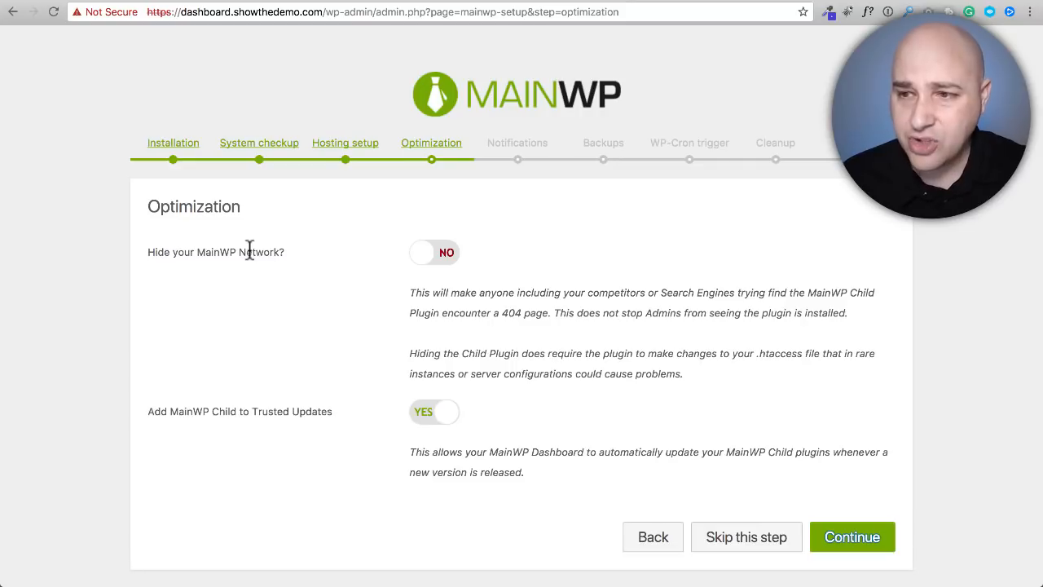
pyautogui.click(432, 256)
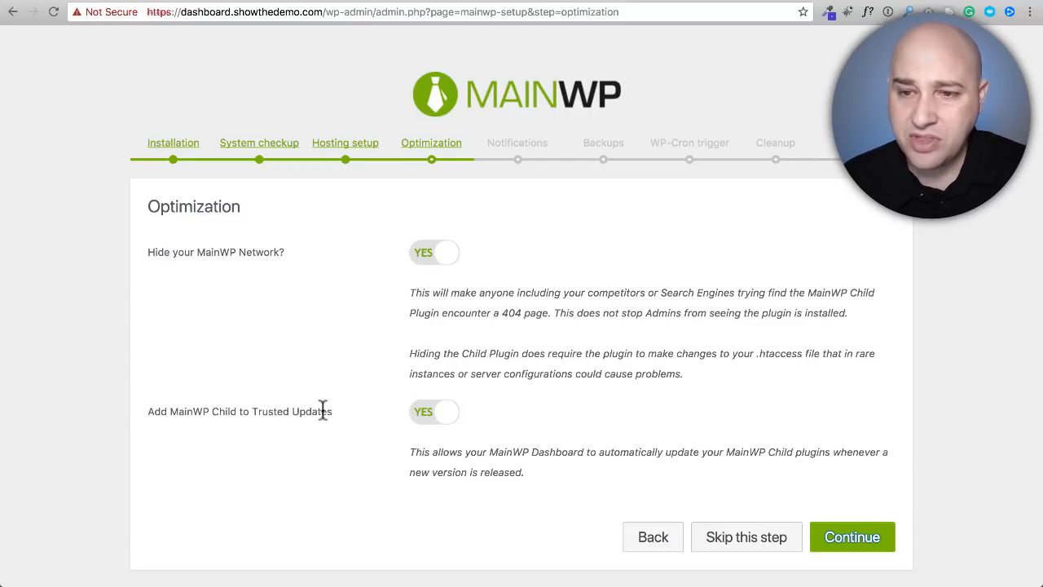
pyautogui.moveTo(149, 417)
pyautogui.mouseDown()
pyautogui.moveTo(319, 410)
pyautogui.moveTo(349, 419)
pyautogui.moveTo(152, 411)
pyautogui.mouseUp()
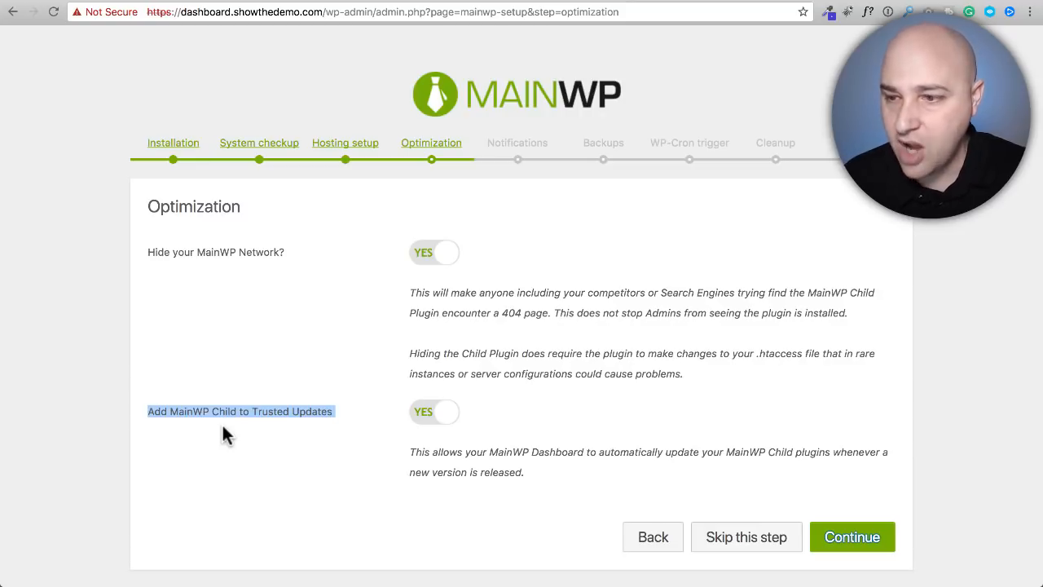
pyautogui.click(836, 550)
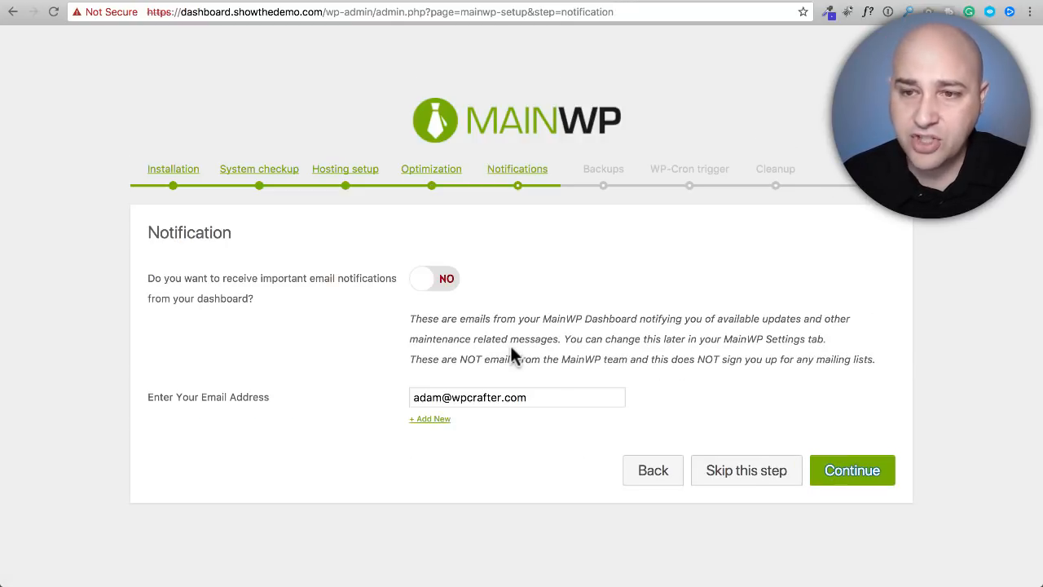
# Turn on important email notifications from the dashboard and choose UpdraftPlus (Free Extension) to handle backups.
pyautogui.click(444, 280)
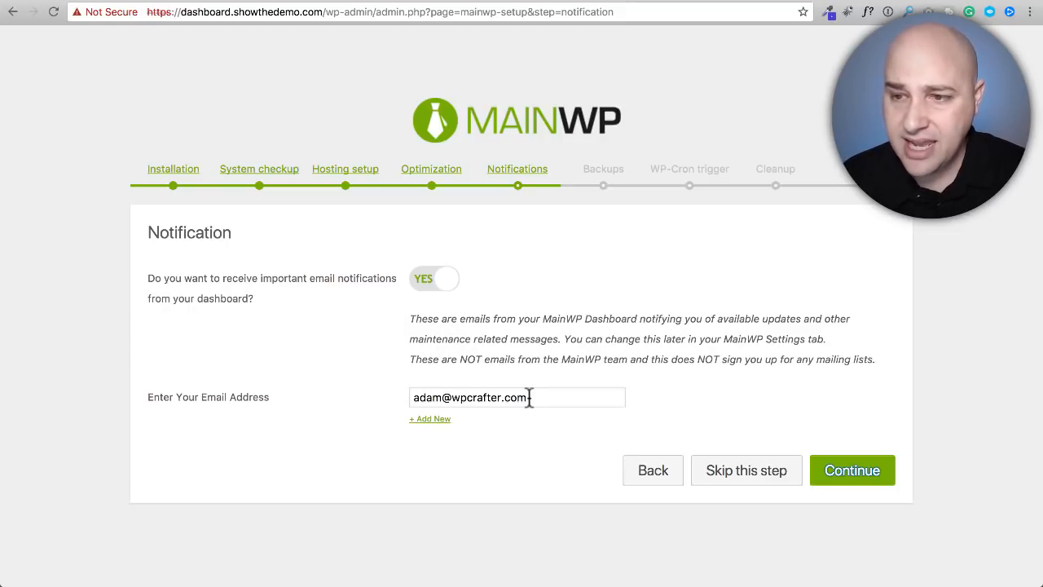
pyautogui.click(857, 477)
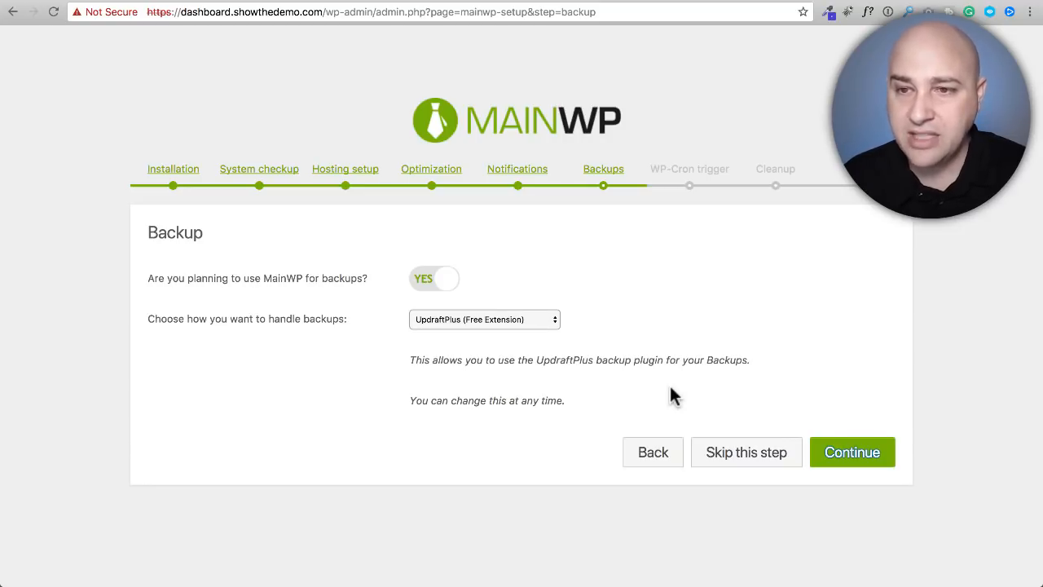
pyautogui.click(549, 321)
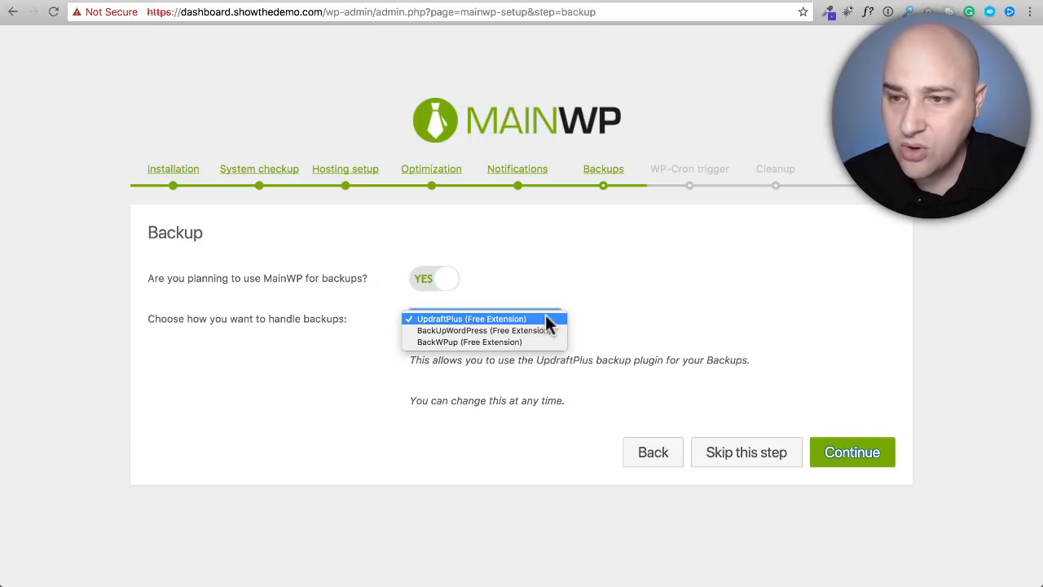
pyautogui.click(500, 319)
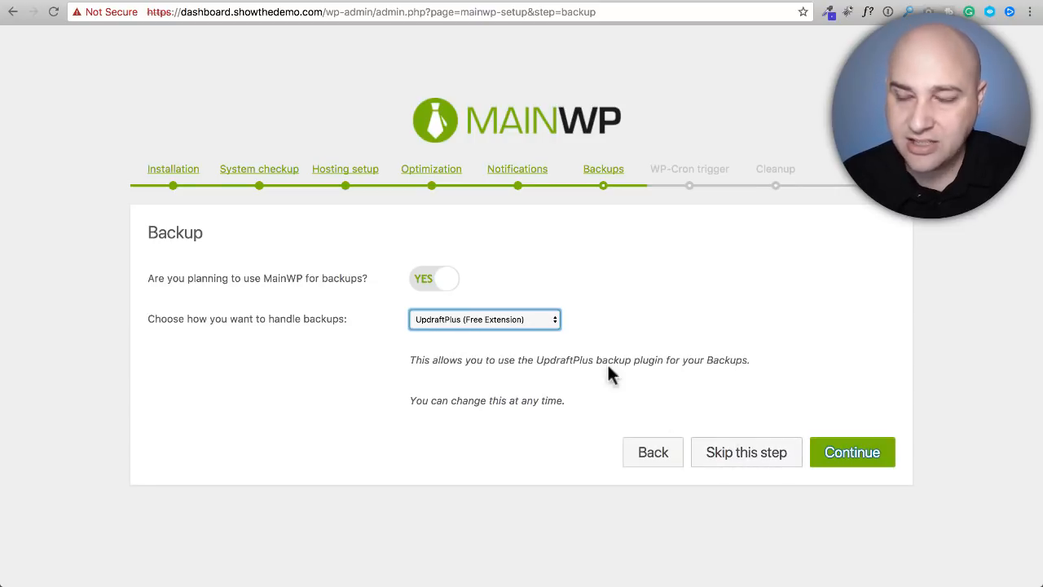
pyautogui.click(842, 461)
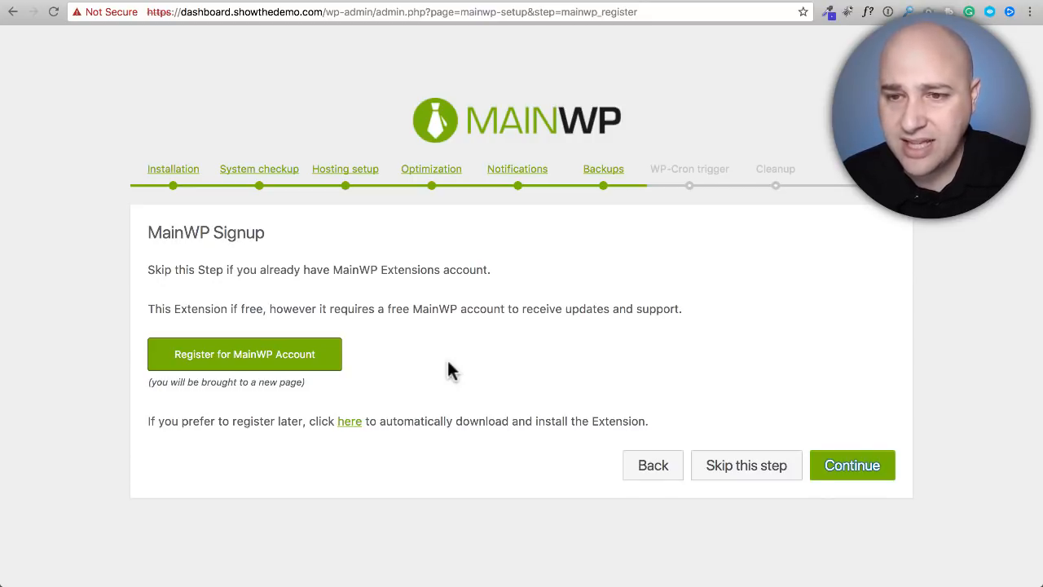
# Check the MainWP account registration page and try to install the MainWP UpdraftPlus Extension automatically without registering.
pyautogui.click(237, 359)
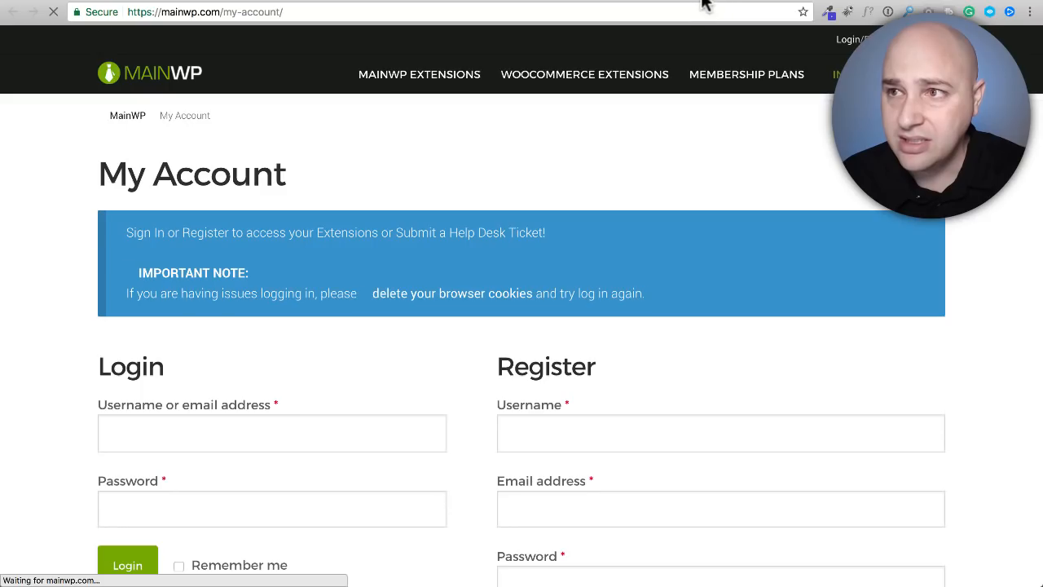
pyautogui.click(704, 1)
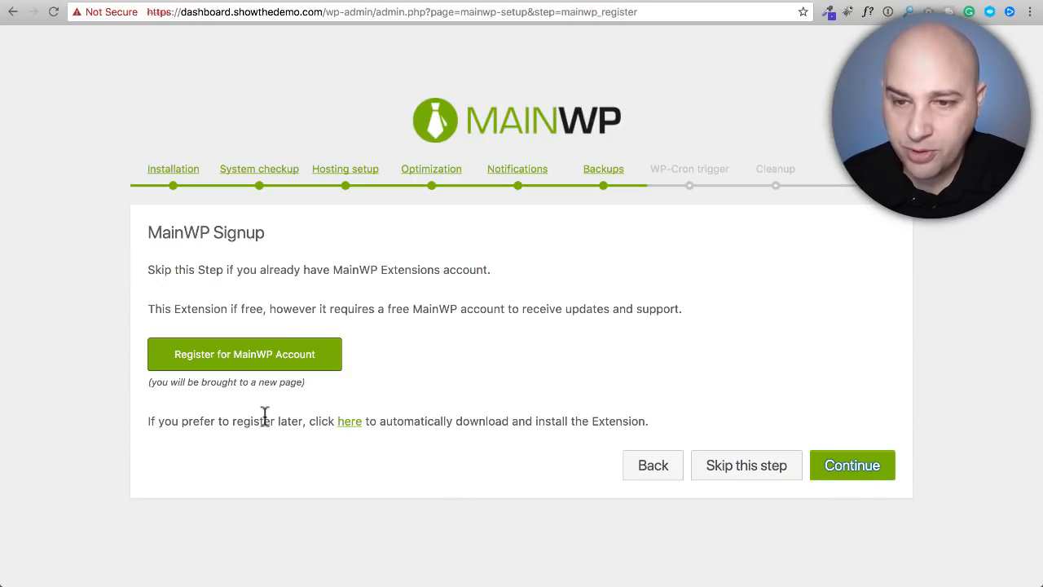
pyautogui.click(357, 426)
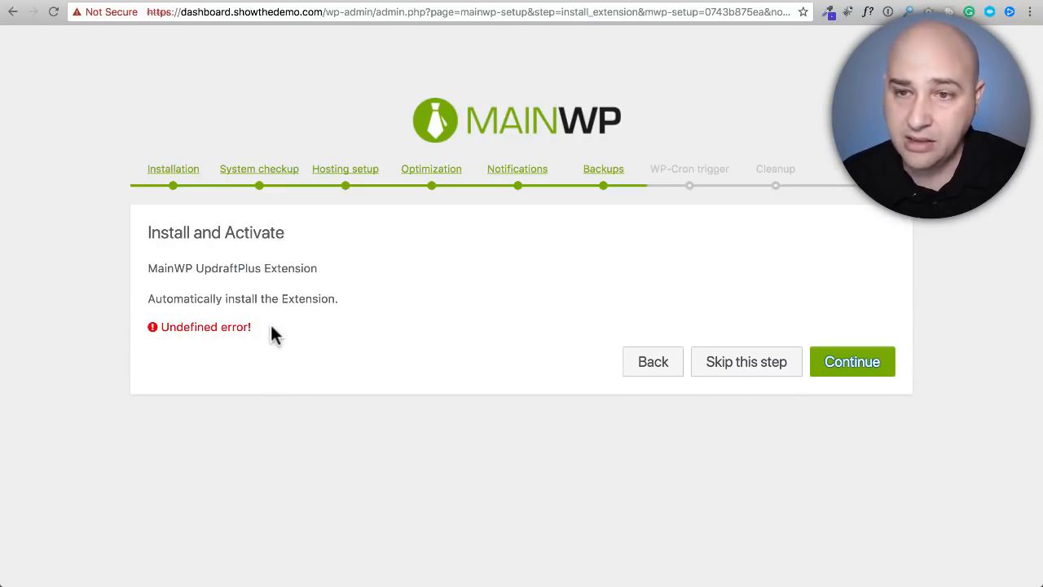
pyautogui.moveTo(169, 327); pyautogui.dragTo(286, 323)
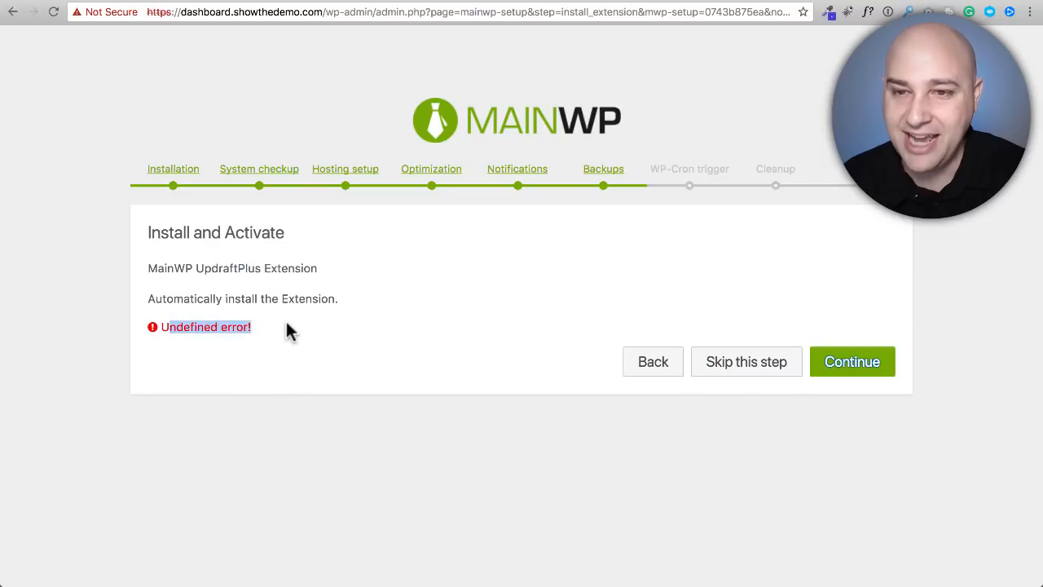
pyautogui.click(854, 371)
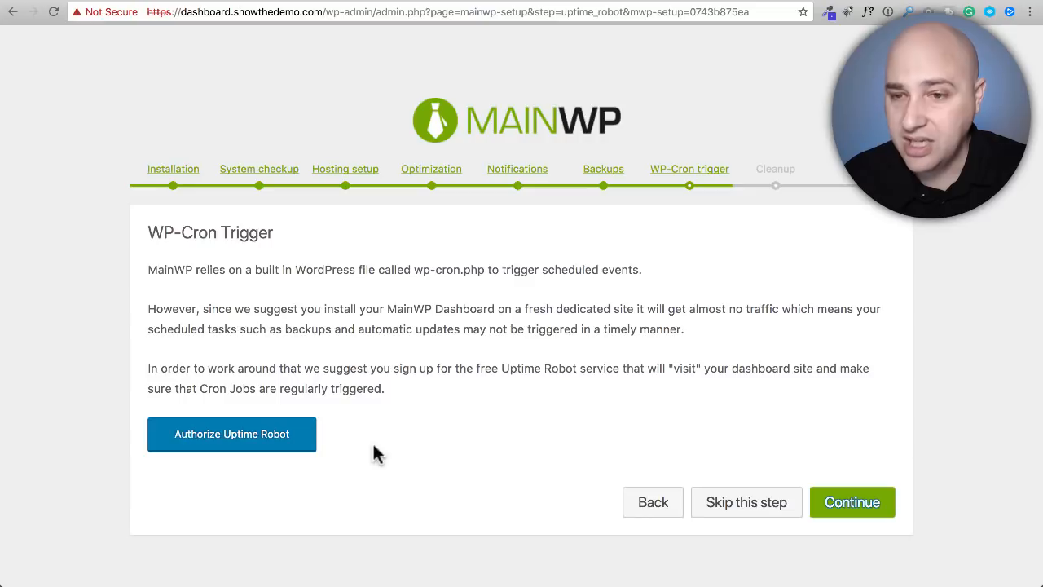
# Continue without authorizing Uptime Robot and hide the Dashboard, Posts, Media, Pages, Appearance, Comments, Users and Tools sections, keeping MainWP sidebar navigation.
pyautogui.click(837, 509)
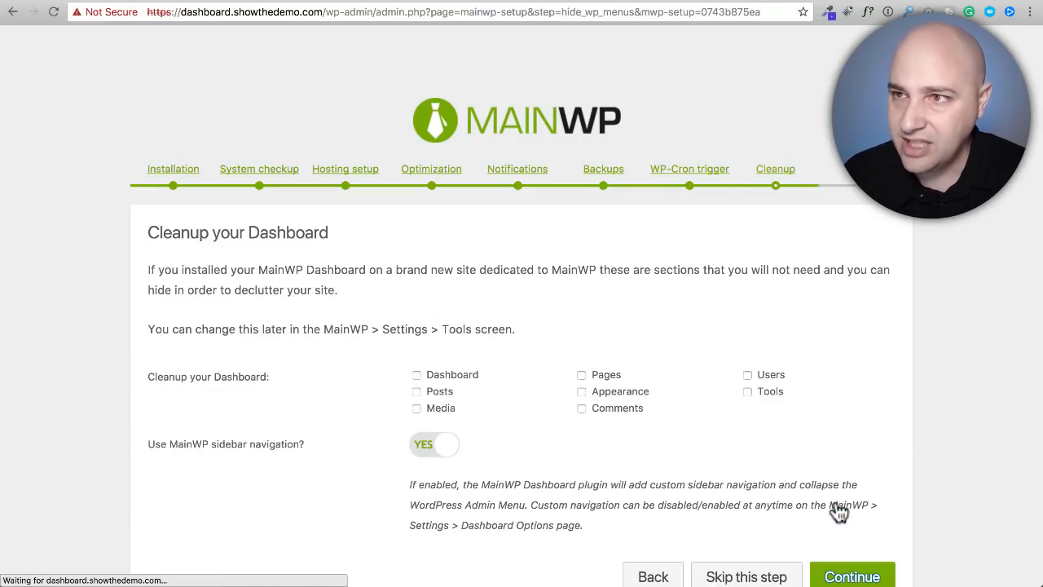
pyautogui.scroll(-2, 634, 375)
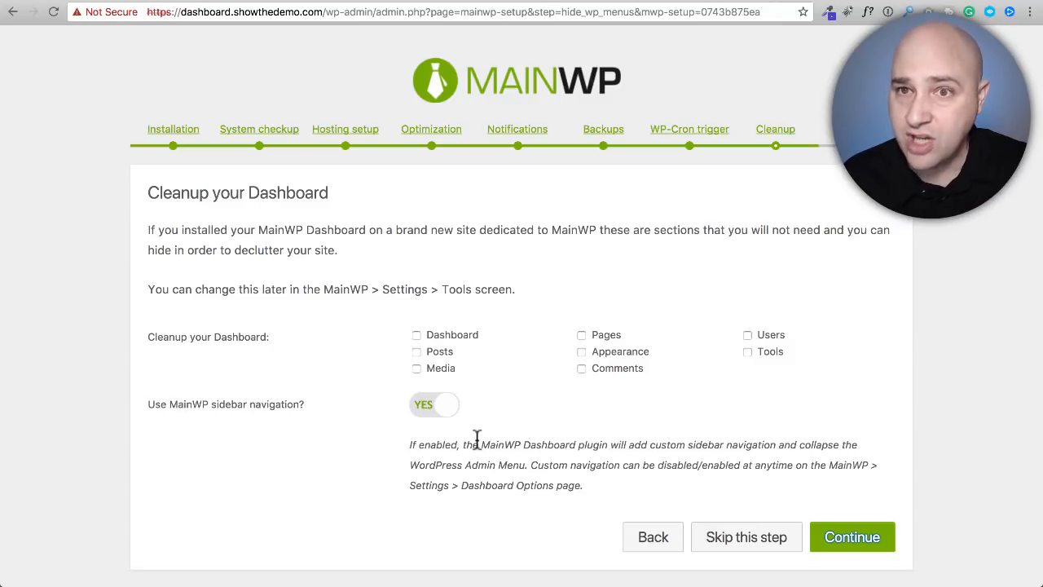
pyautogui.click(416, 335)
pyautogui.click(417, 351)
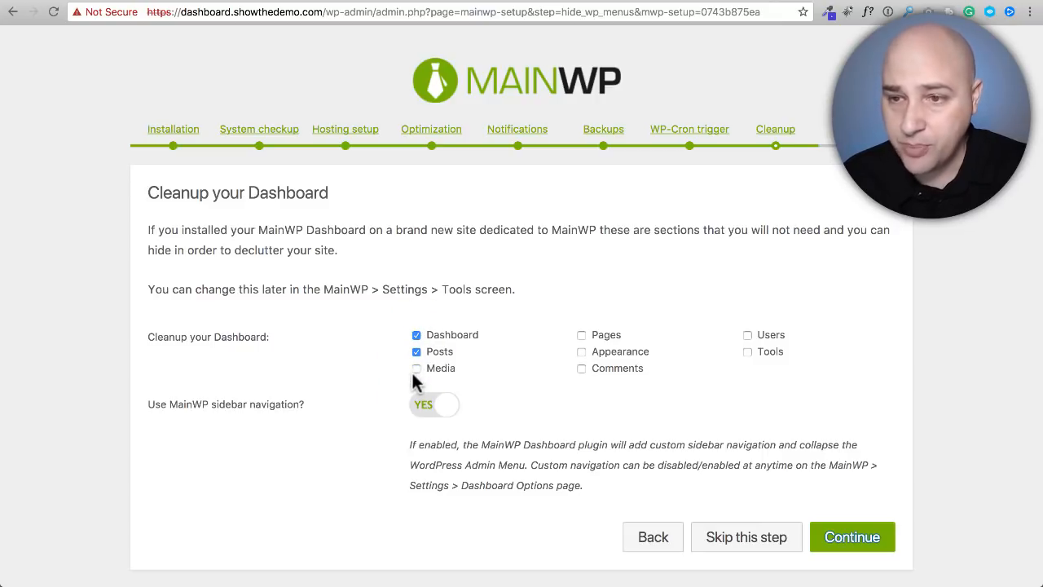
pyautogui.click(416, 371)
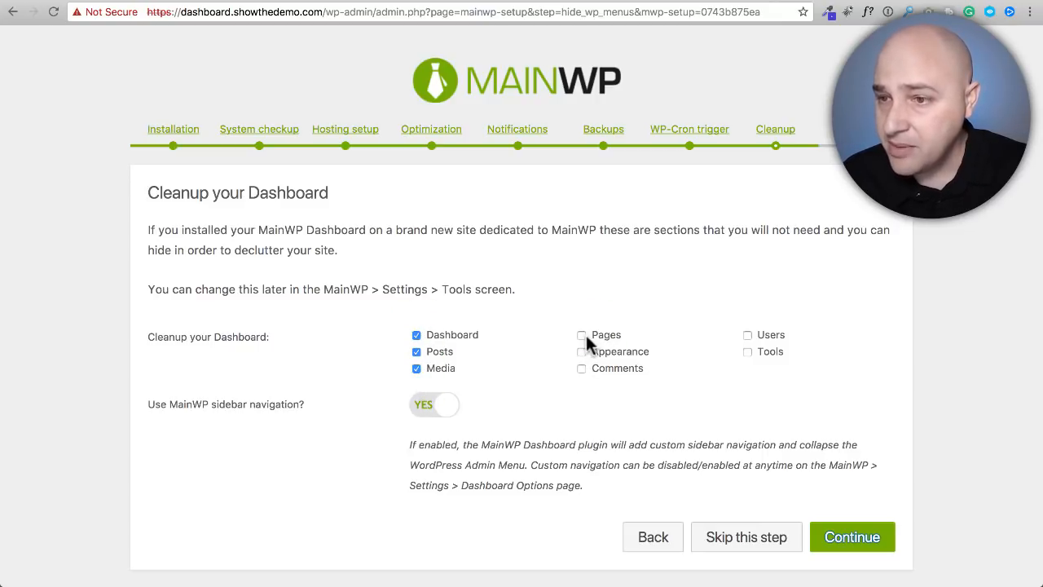
pyautogui.click(581, 351)
pyautogui.click(581, 368)
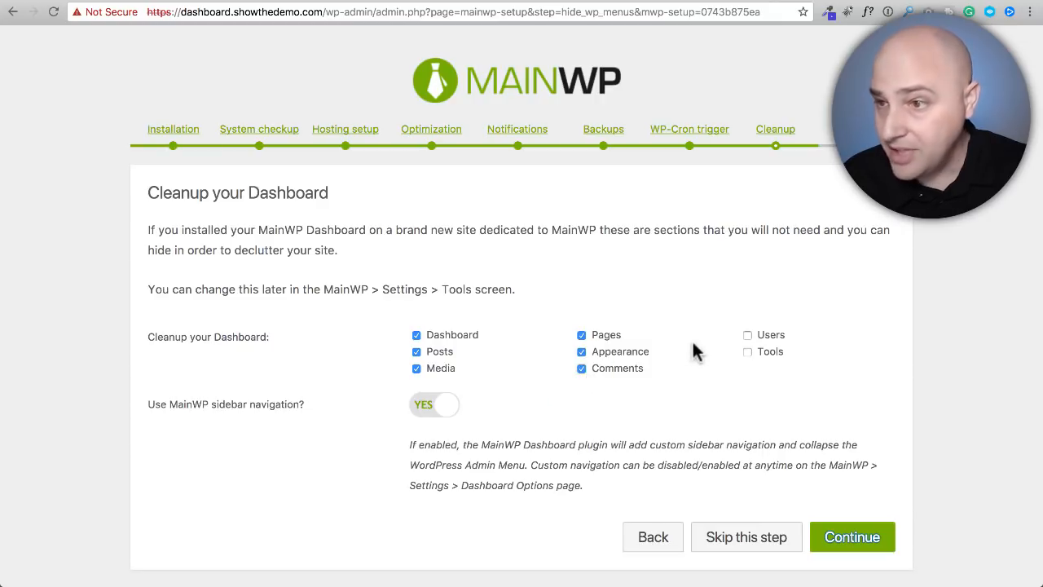
pyautogui.click(747, 335)
pyautogui.click(748, 351)
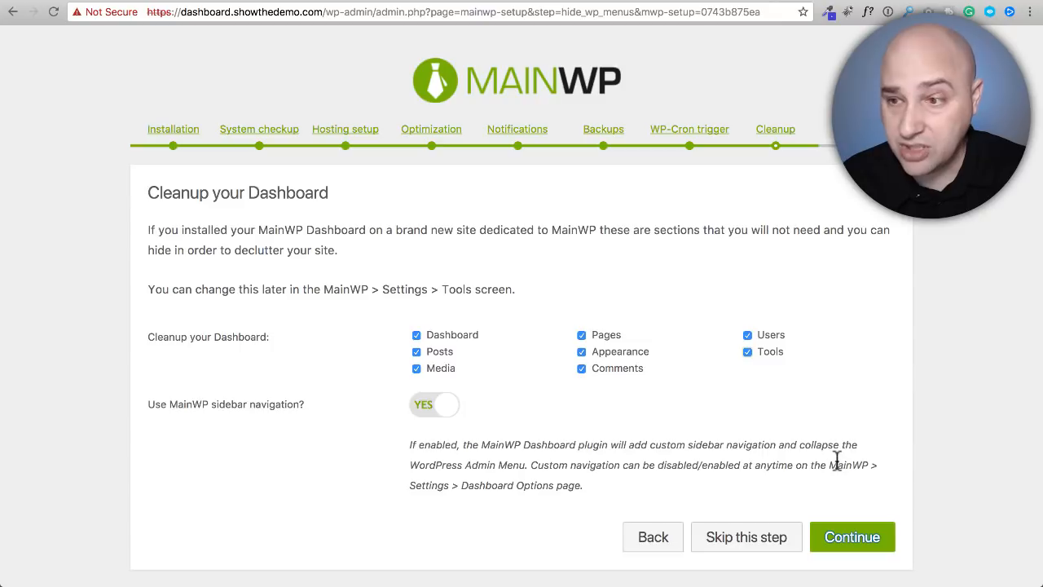
pyautogui.click(855, 536)
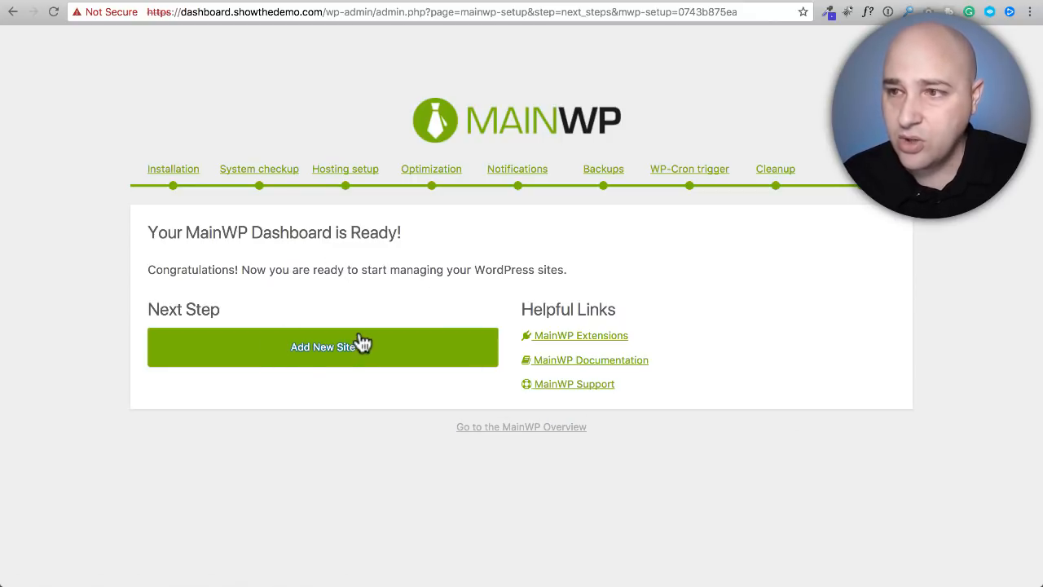
# Open the form for adding a new site to MainWP and dismiss its tour notice about the MainWP Child plugin.
pyautogui.click(306, 358)
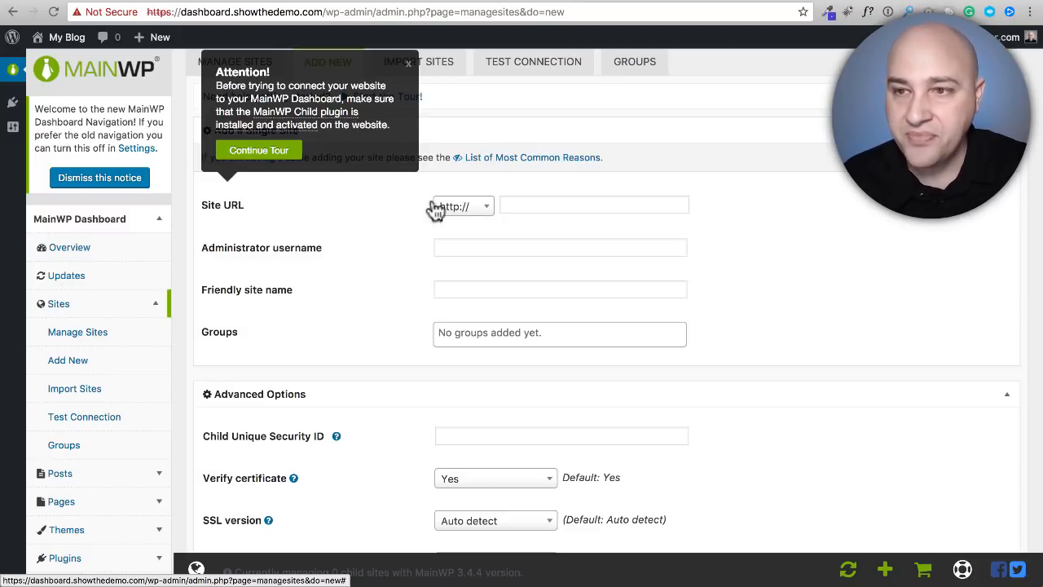
pyautogui.click(554, 204)
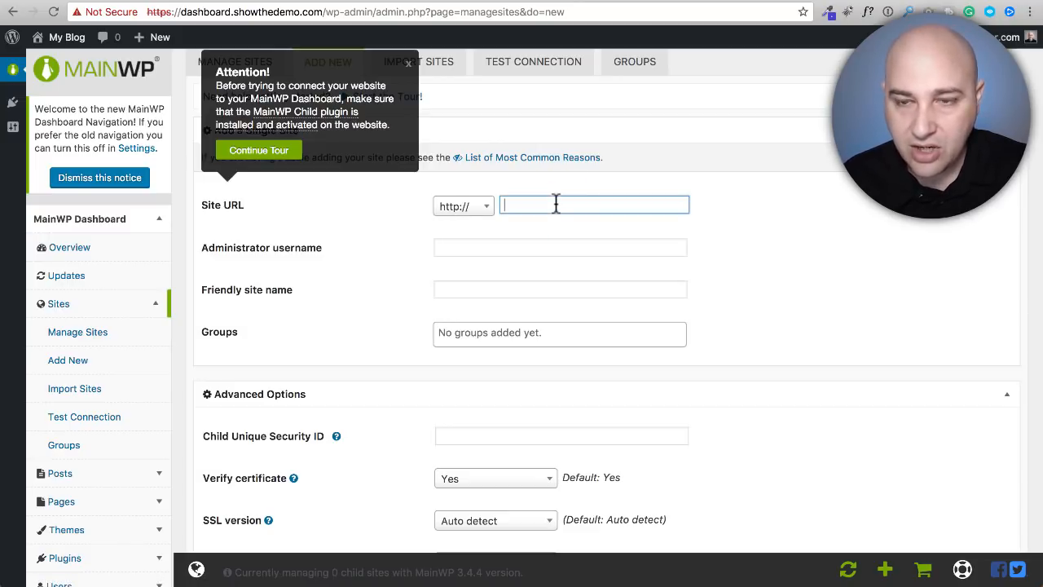
pyautogui.click(526, 244)
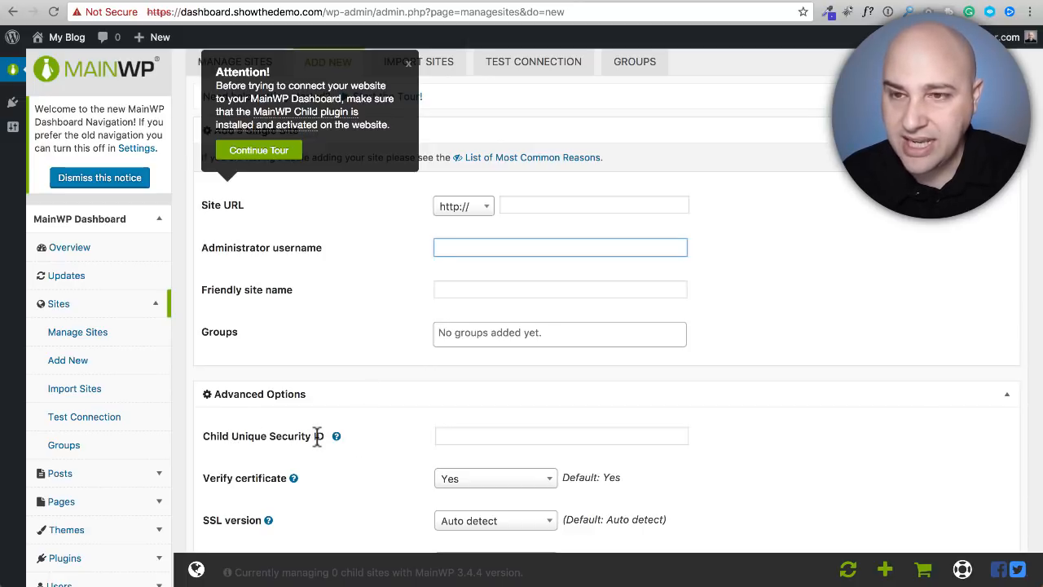
pyautogui.click(408, 63)
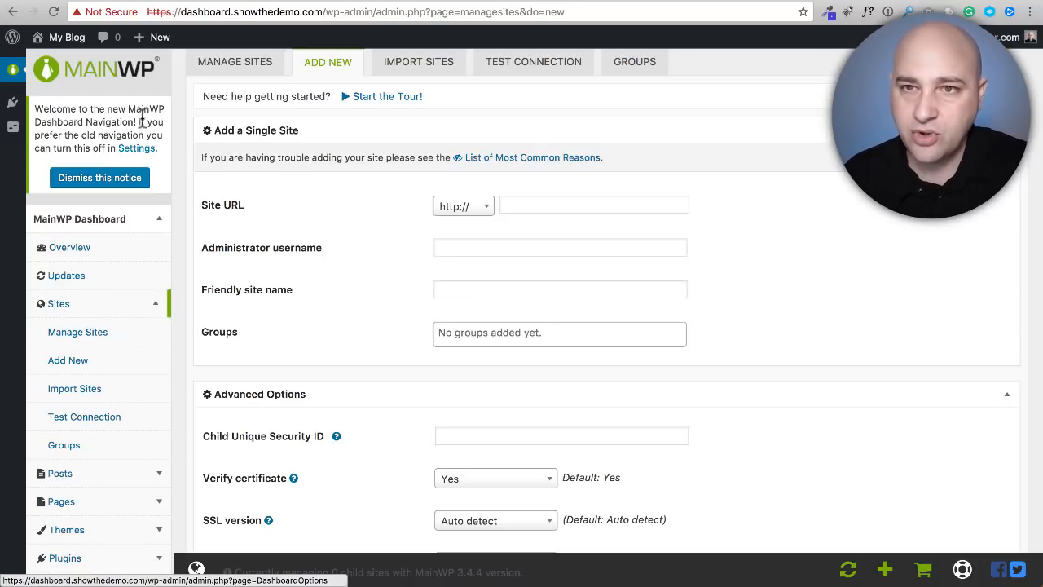
# Dismiss the notice about the new MainWP Dashboard navigation.
pyautogui.click(98, 184)
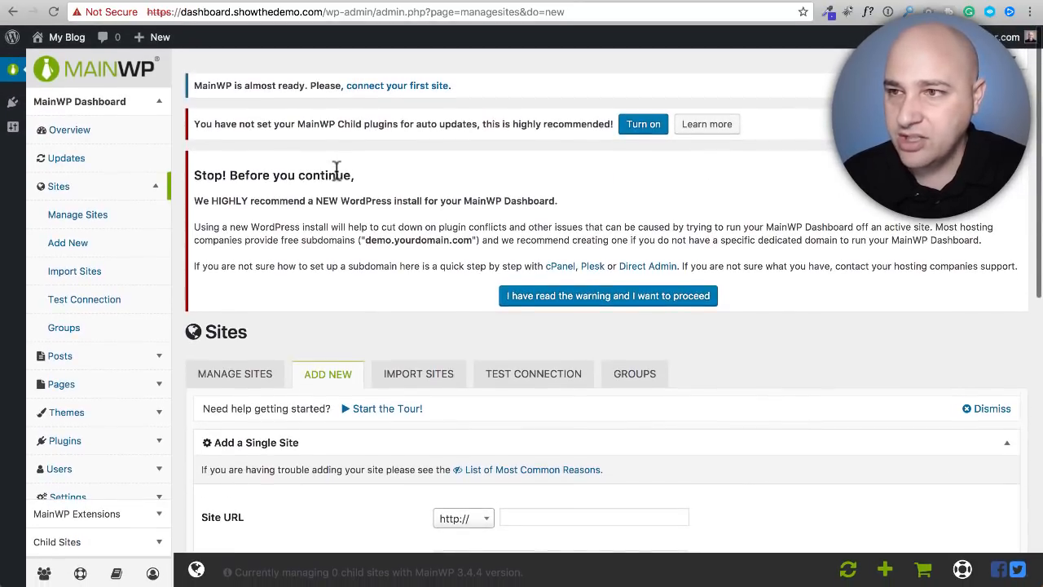
pyautogui.scroll(-6, 336, 167)
pyautogui.scroll(8, 336, 169)
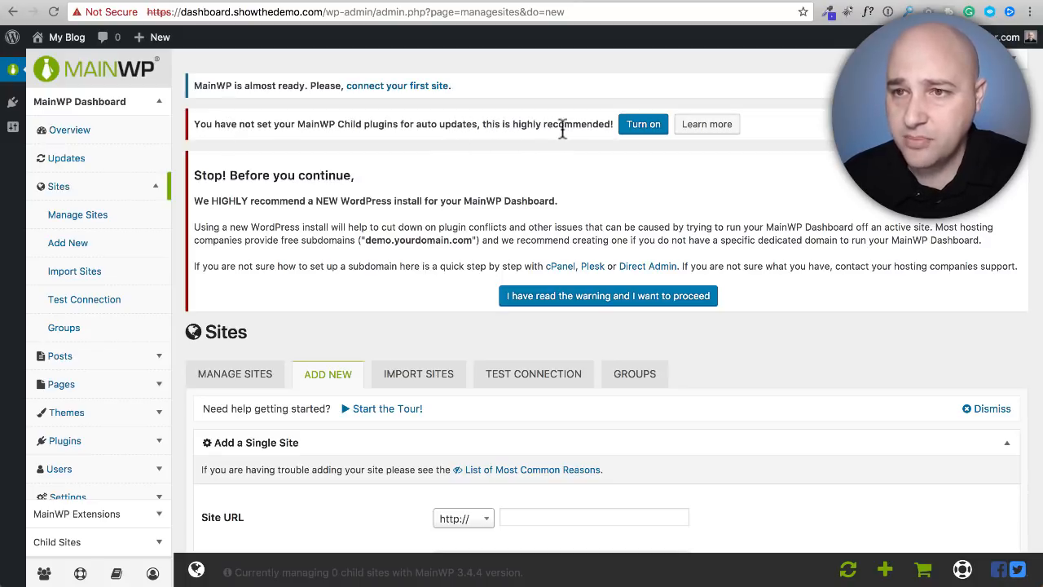
# Turn on automatic updates for the MainWP Child plugins and acknowledge the warning recommending a new WordPress install.
pyautogui.click(643, 124)
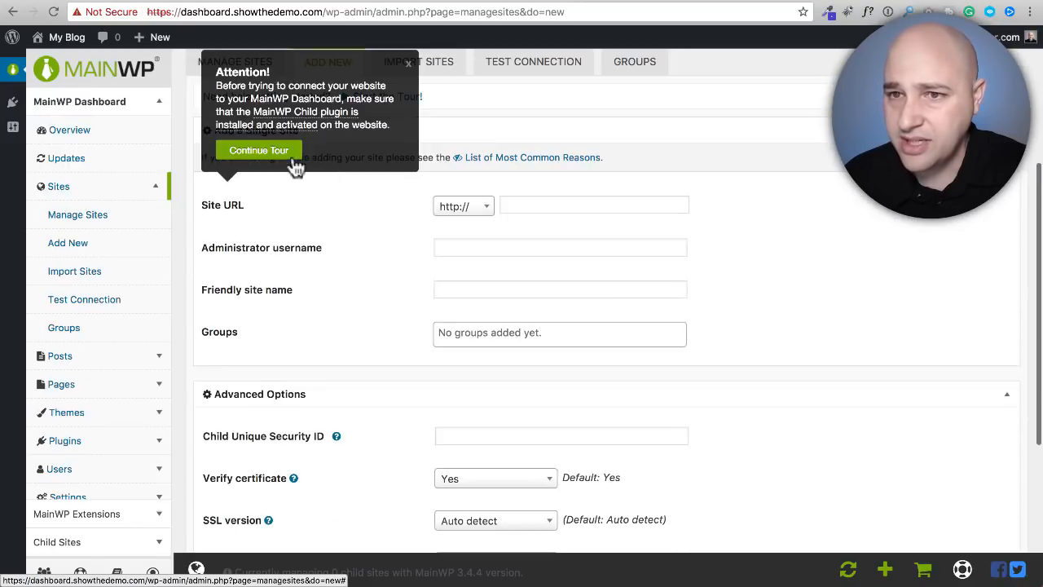
pyautogui.click(408, 63)
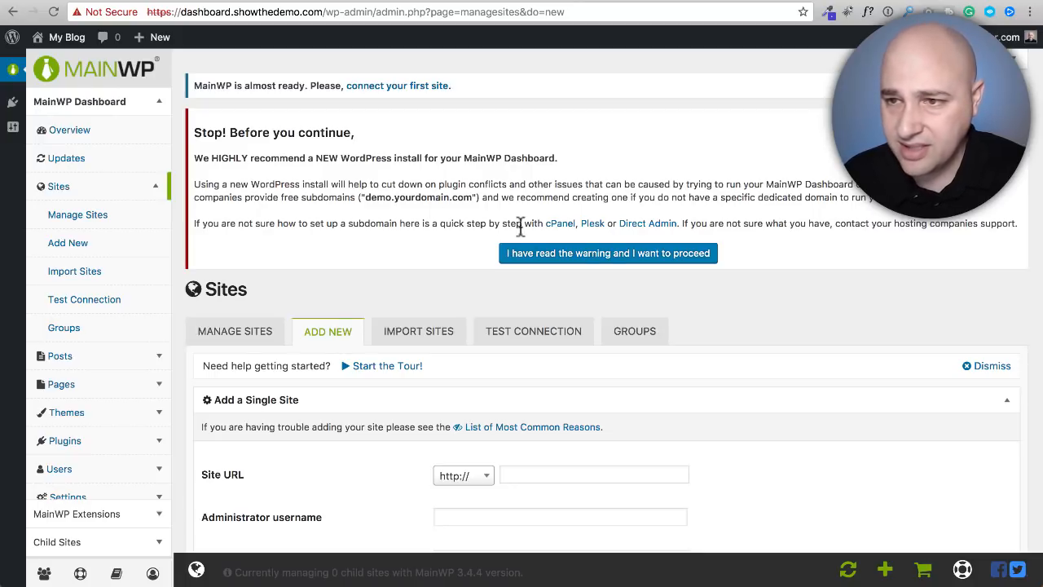
pyautogui.click(624, 253)
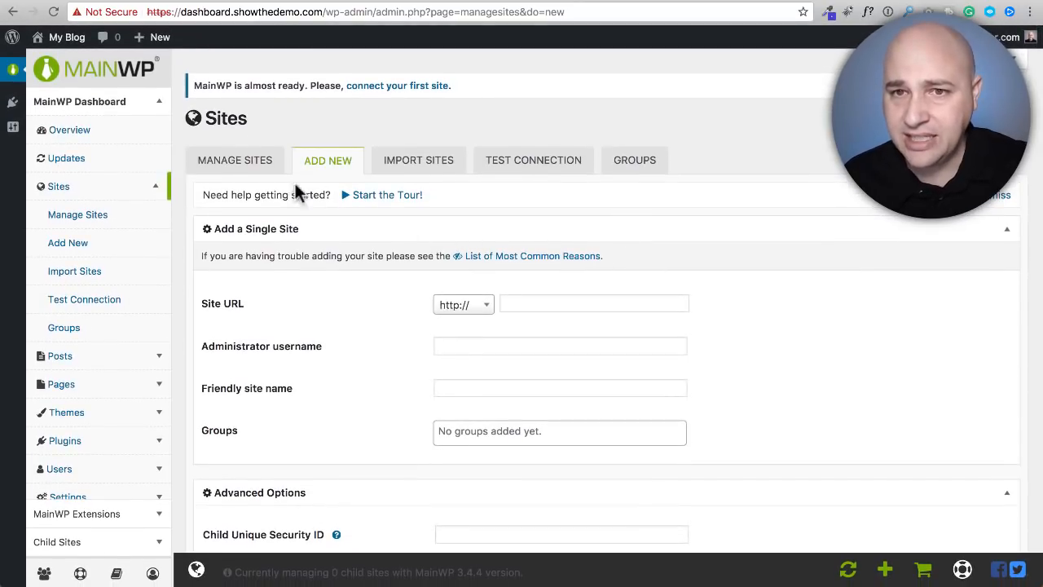
# Examine the MainWP Overview page, including its quick start shortcuts, update overview, recent posts and recent pages.
pyautogui.click(92, 132)
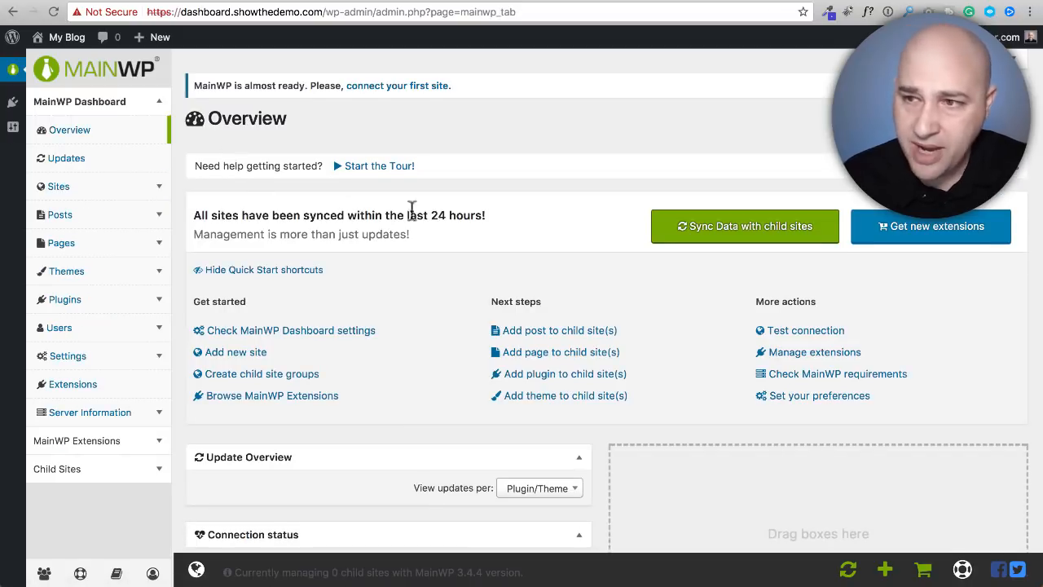
pyautogui.scroll(-2, 465, 209)
pyautogui.scroll(2, 465, 206)
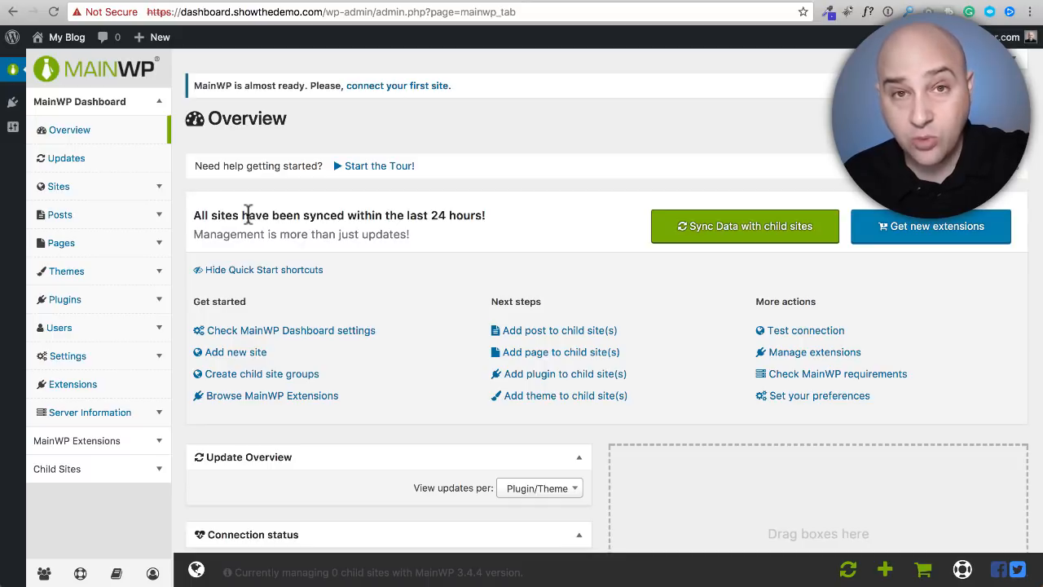
pyautogui.scroll(-10, 249, 215)
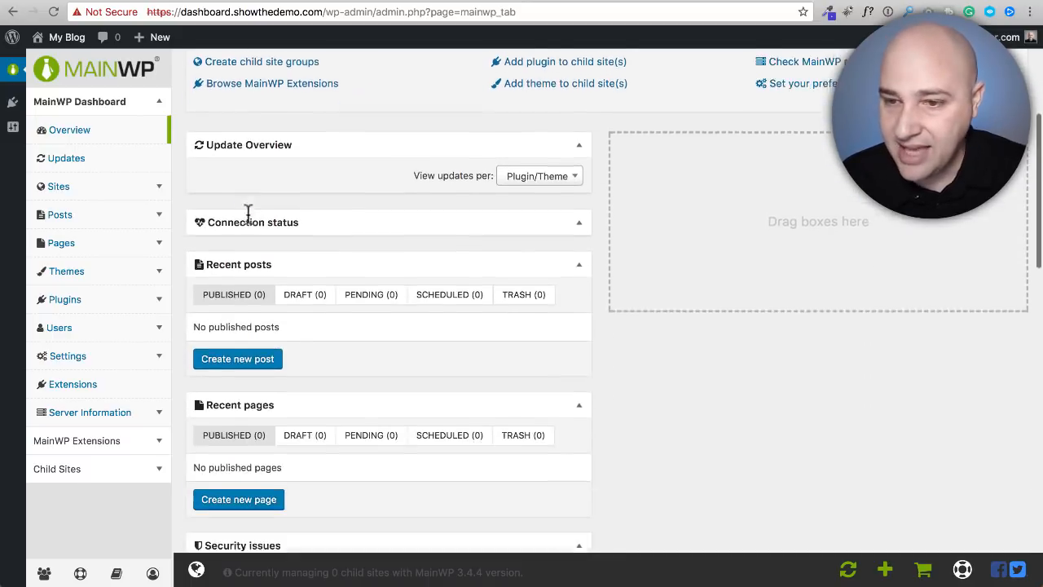
pyautogui.scroll(-4, 360, 209)
pyautogui.scroll(10, 361, 210)
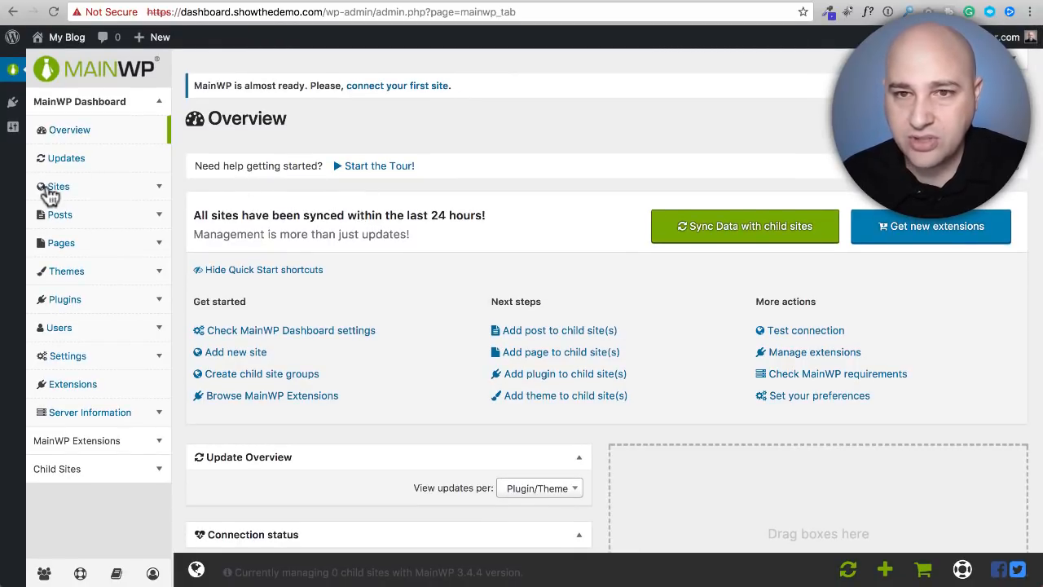
# Open the form for adding a new child site and dismiss the MainWP Child plugin tour notice.
pyautogui.click(162, 192)
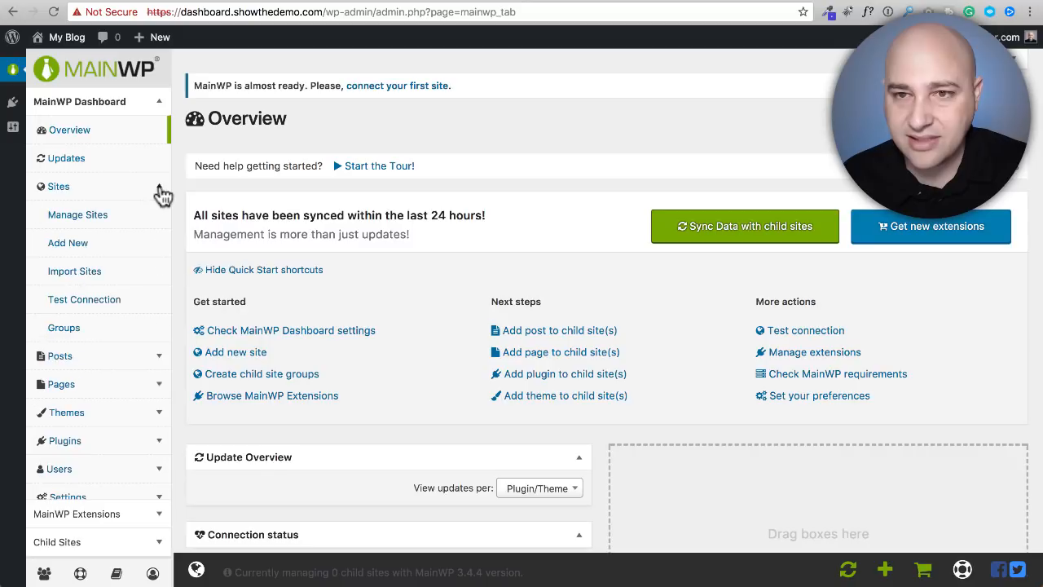
pyautogui.click(69, 244)
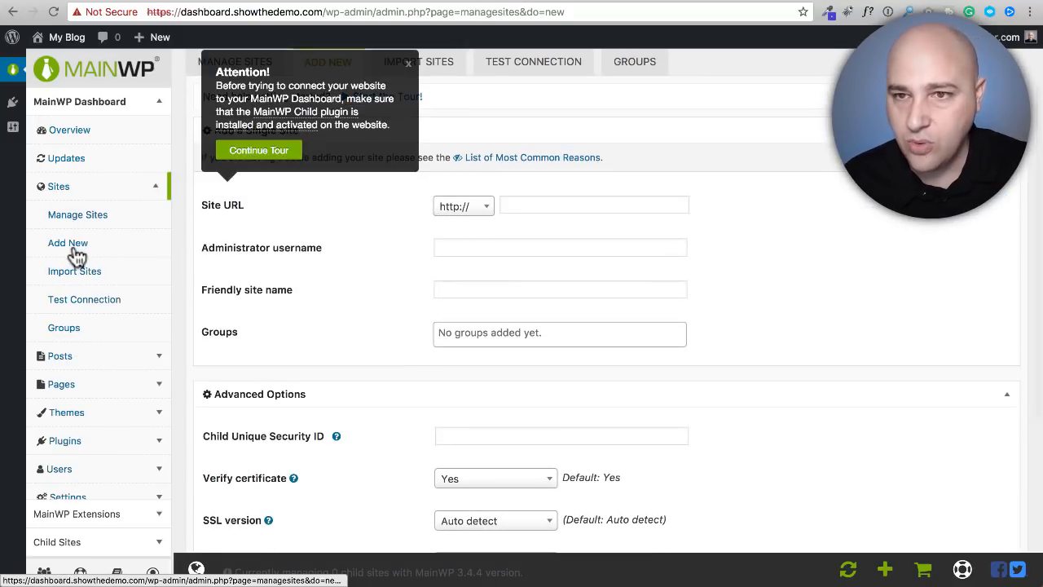
pyautogui.click(408, 65)
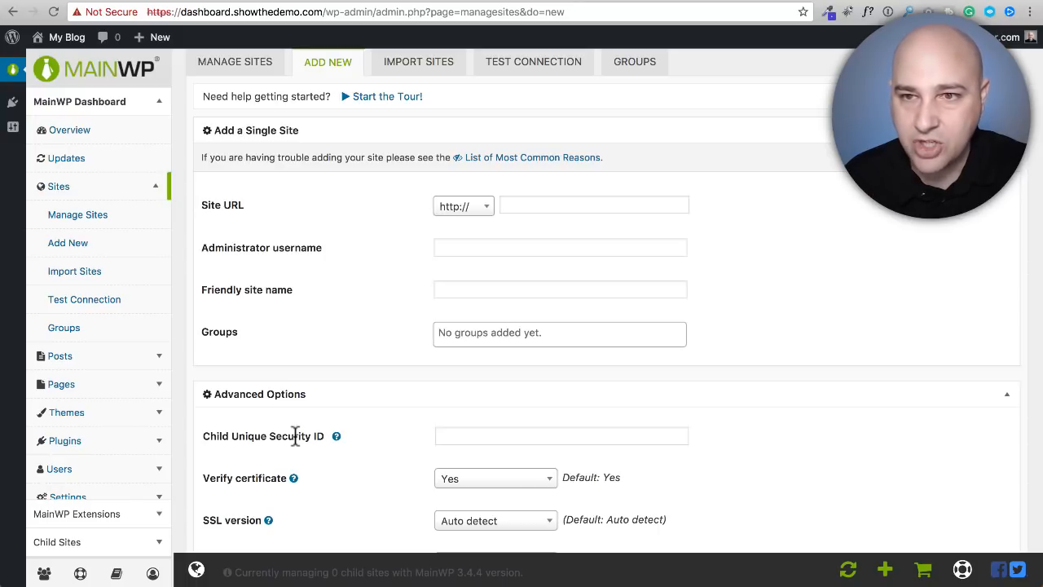
pyautogui.scroll(-5, 457, 204)
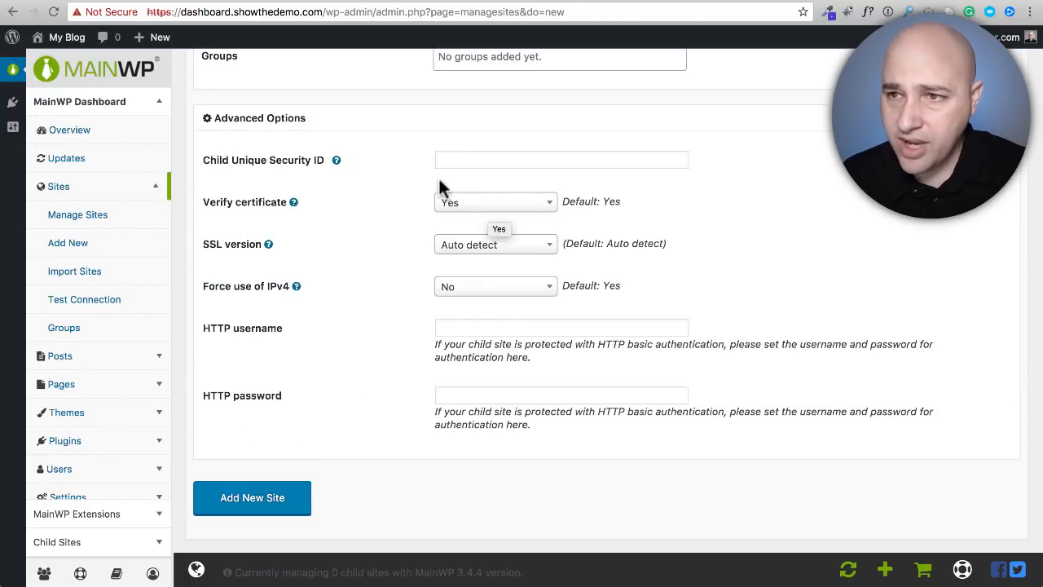
pyautogui.scroll(1, 436, 177)
pyautogui.scroll(5, 349, 192)
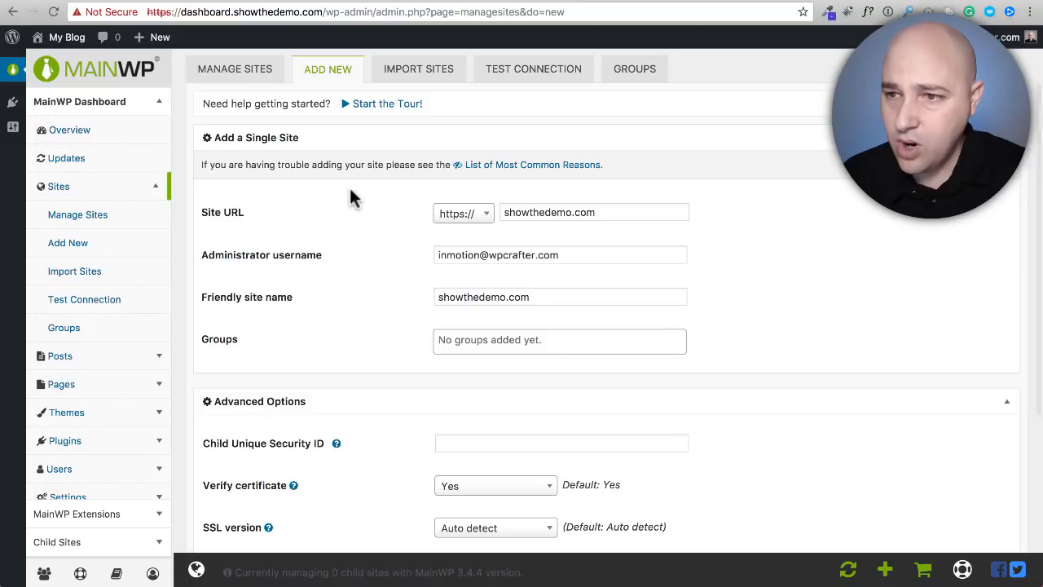
pyautogui.scroll(-2, 350, 192)
pyautogui.scroll(-3, 364, 199)
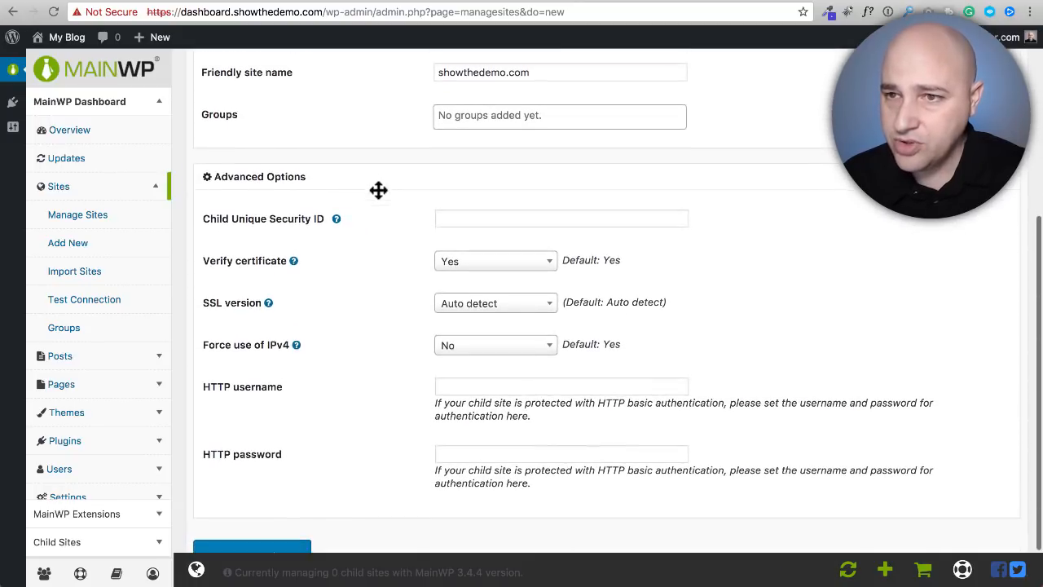
pyautogui.scroll(1, 378, 196)
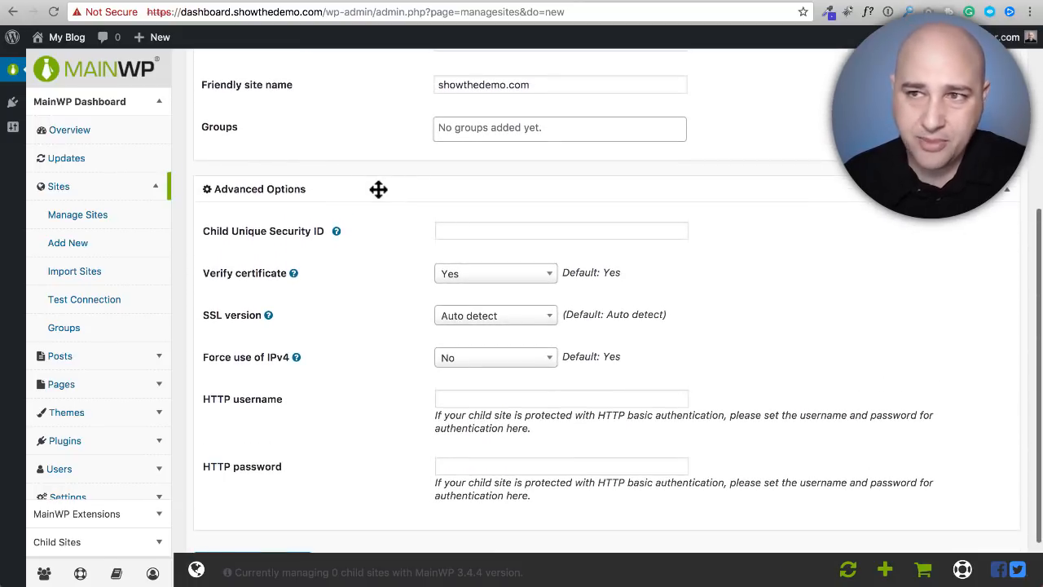
pyautogui.scroll(-2, 379, 189)
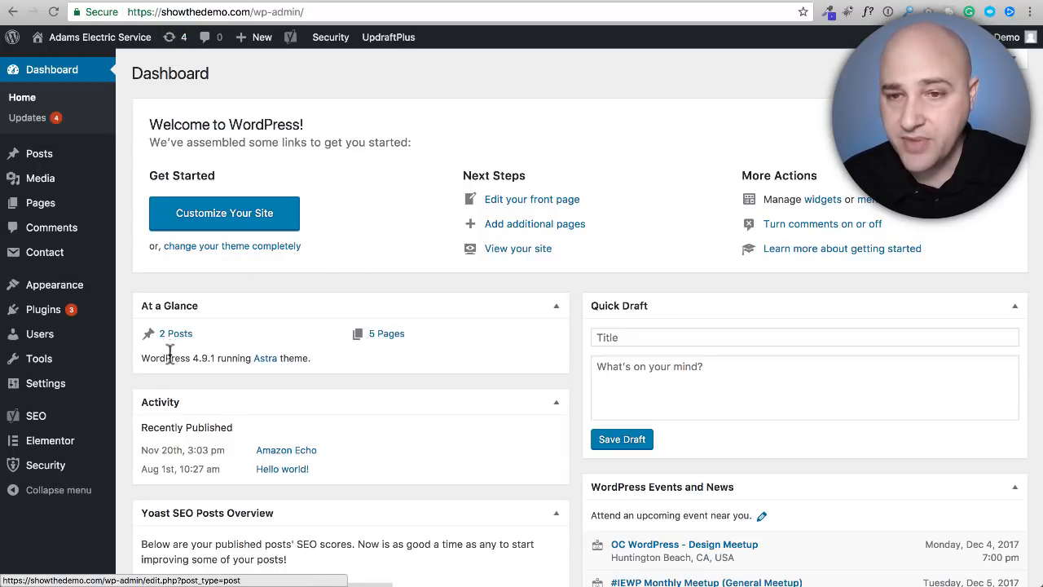
# On the showthedemo.com site, search the plugin directory for mainwp, and install and activate MainWP Child.
pyautogui.moveTo(78, 318)
pyautogui.click(145, 335)
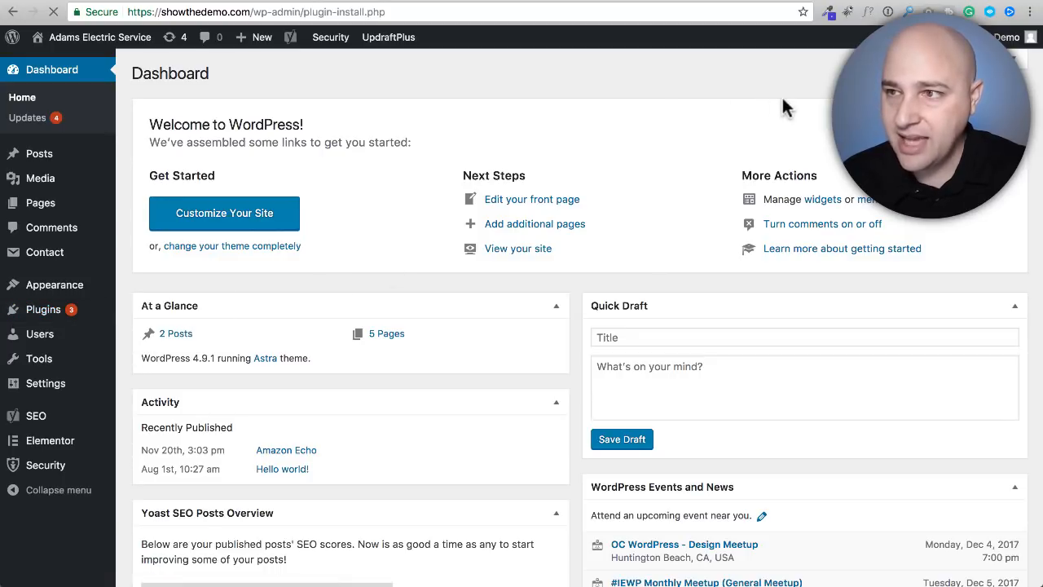
pyautogui.write('mainwp')
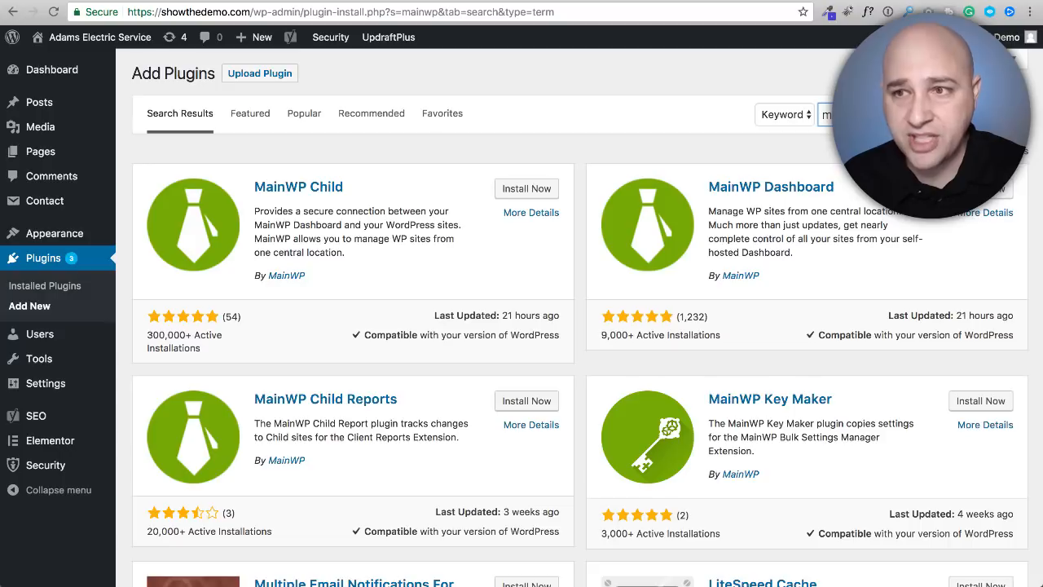
pyautogui.click(529, 192)
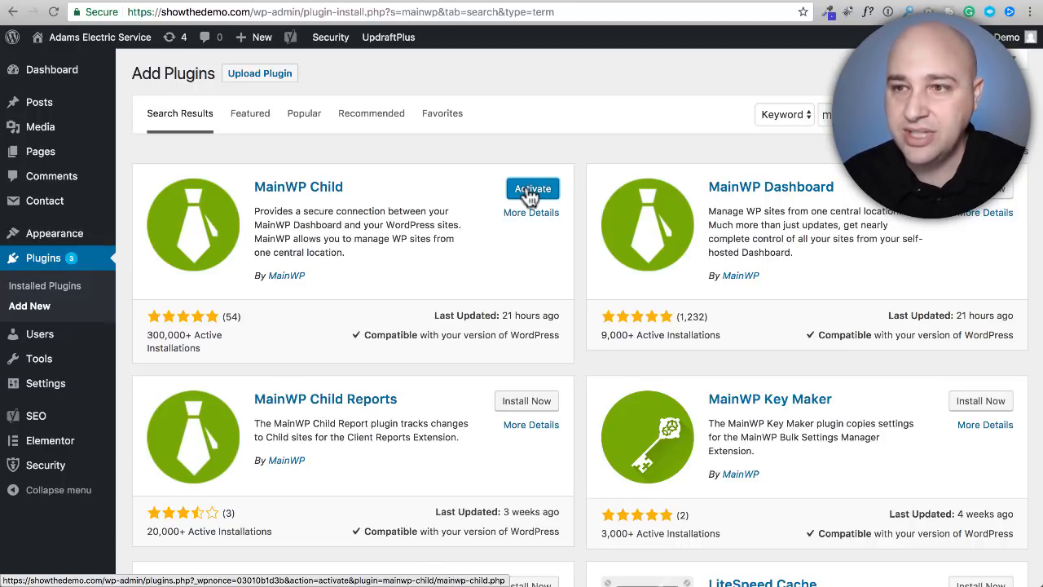
pyautogui.click(530, 192)
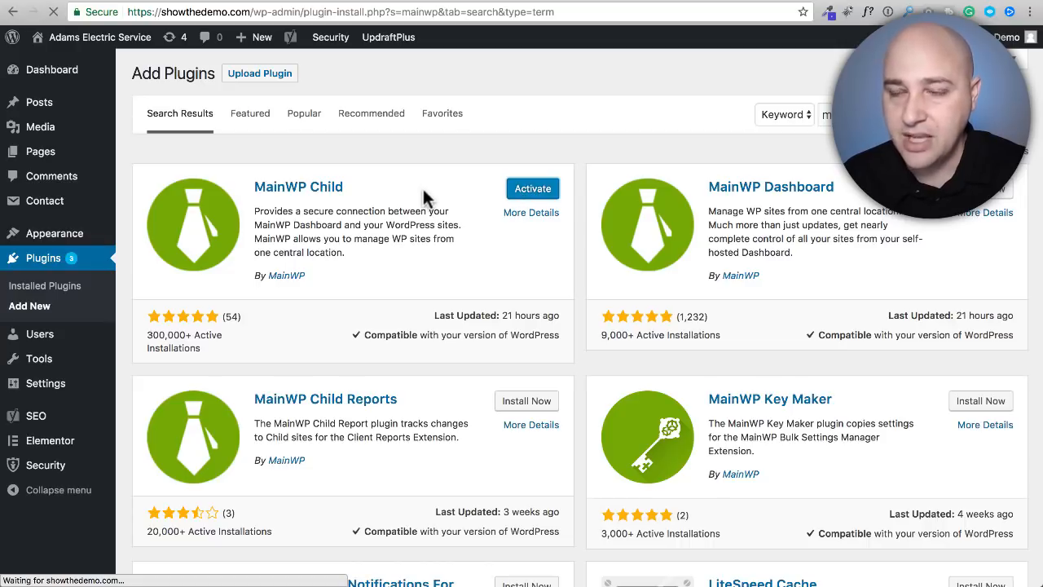
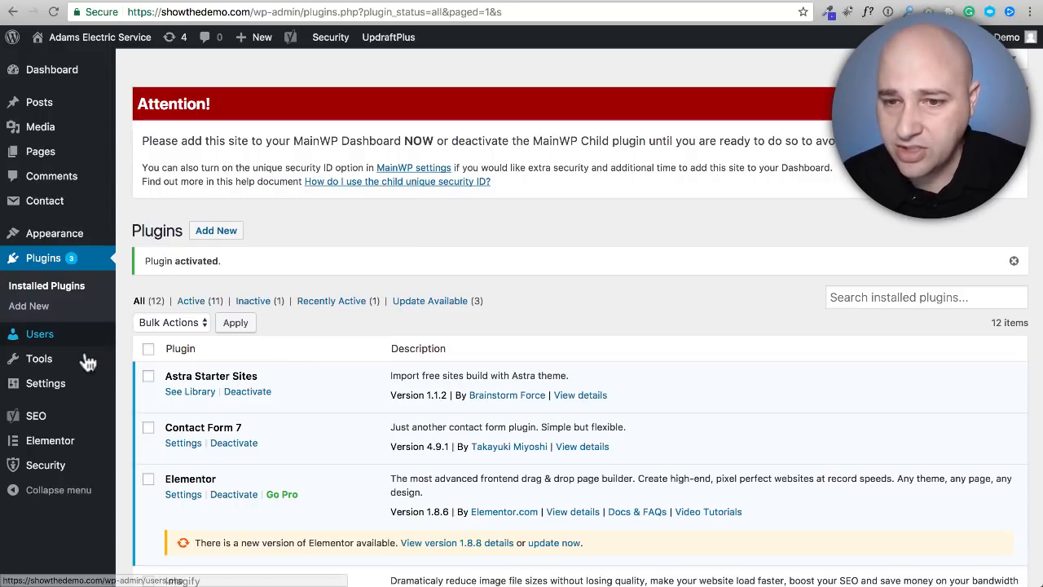
# Open the MainWP Child settings page on the showthedemo.com site.
pyautogui.scroll(-4, 302, 190)
pyautogui.scroll(4, 313, 180)
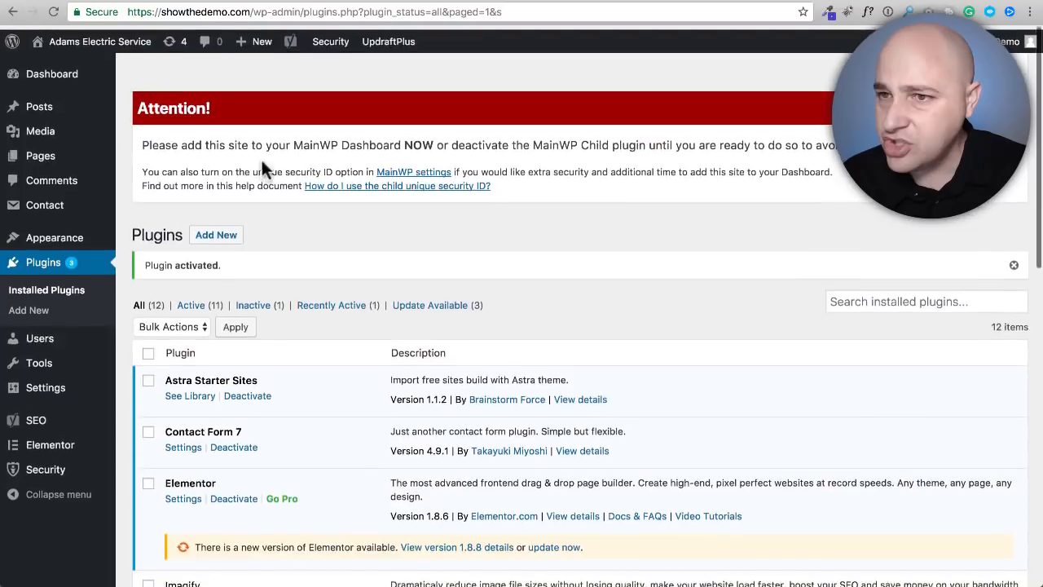
pyautogui.scroll(-15, 579, 131)
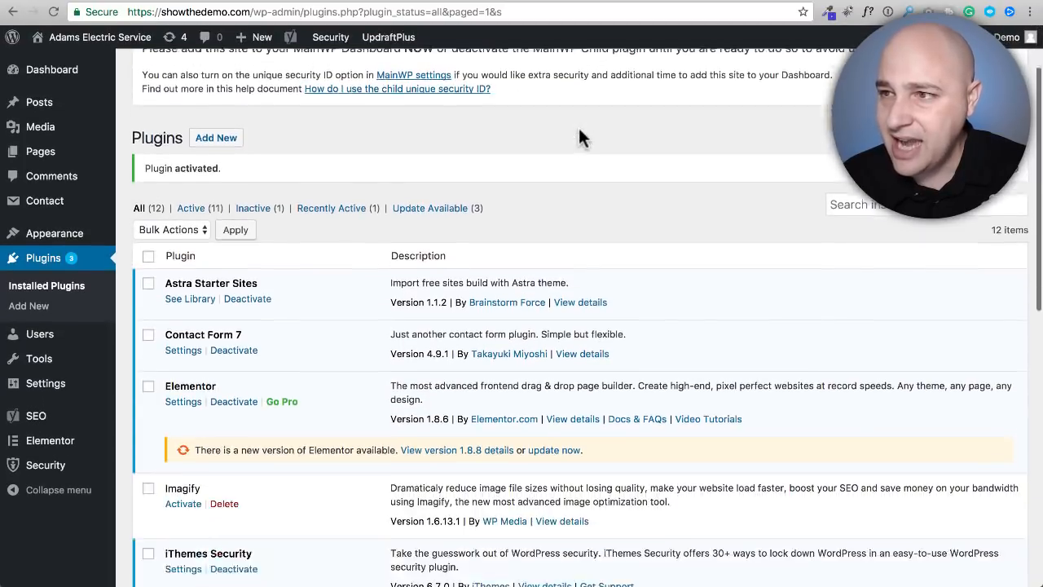
pyautogui.scroll(15, 426, 156)
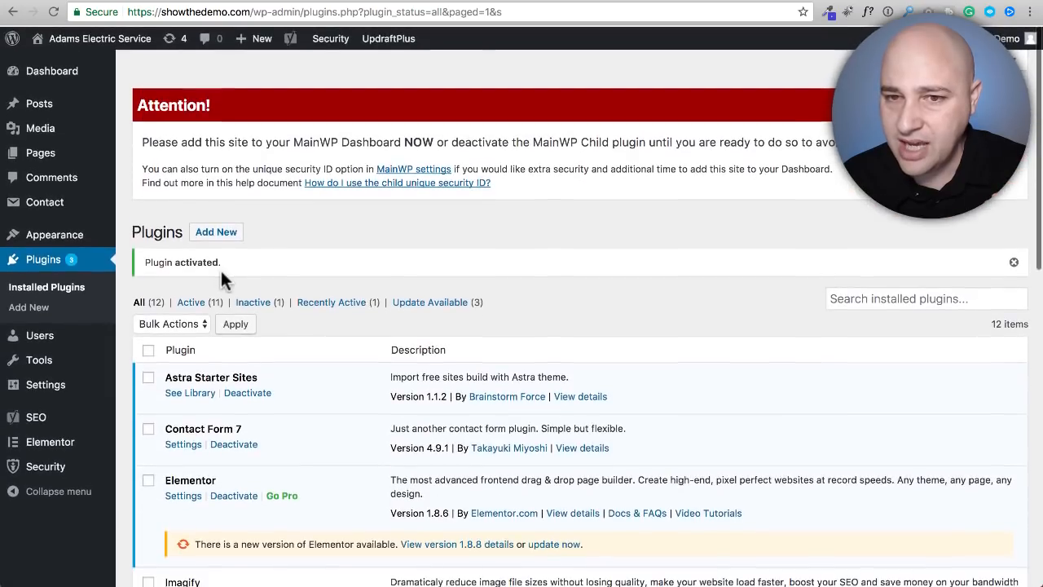
pyautogui.moveTo(78, 391)
pyautogui.click(163, 448)
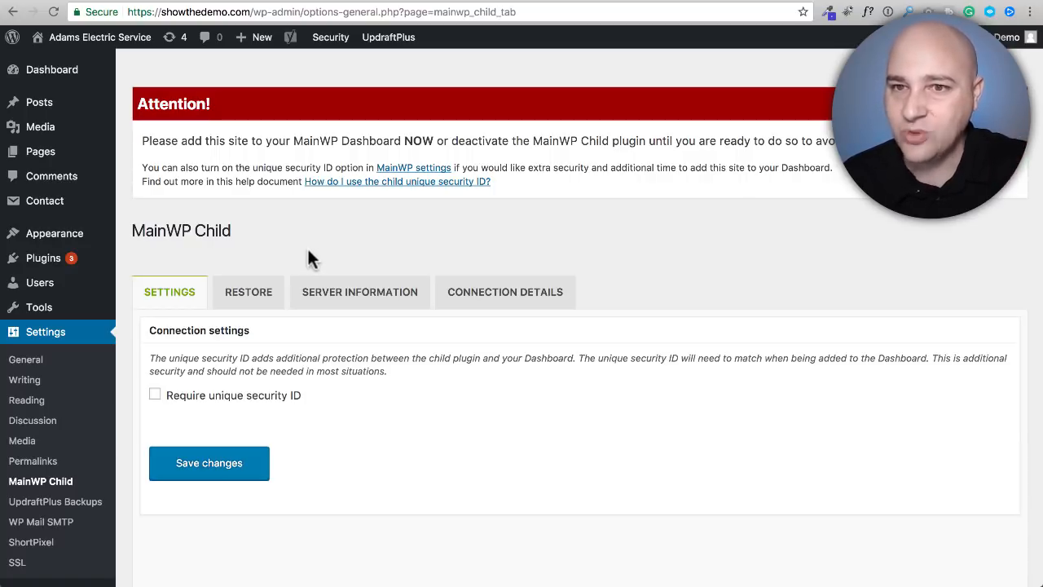
# Return to the new-site form on the MainWP dashboard and check the help for Child Unique Security ID.
pyautogui.click(816, 1)
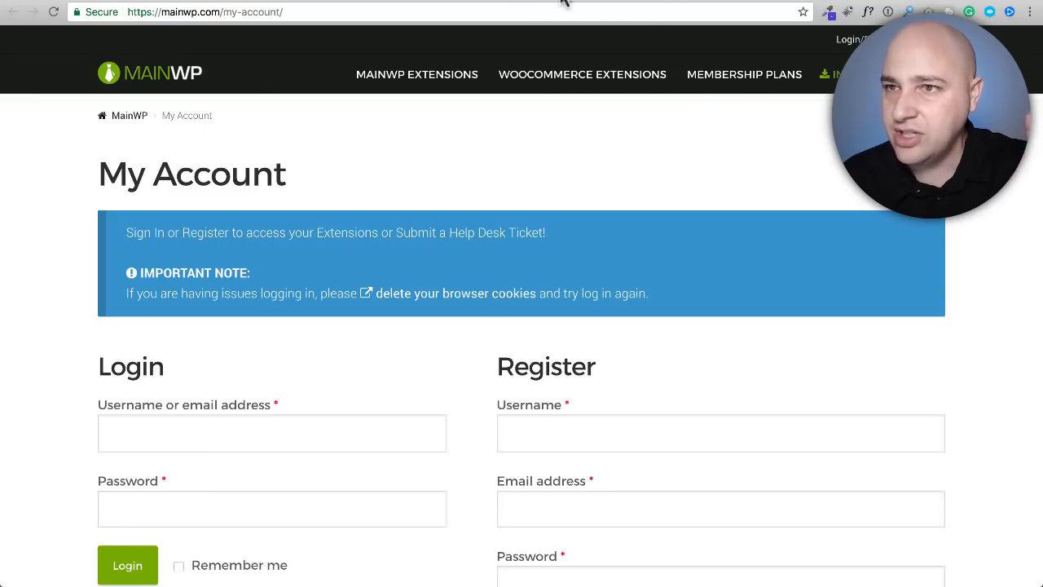
pyautogui.click(706, 2)
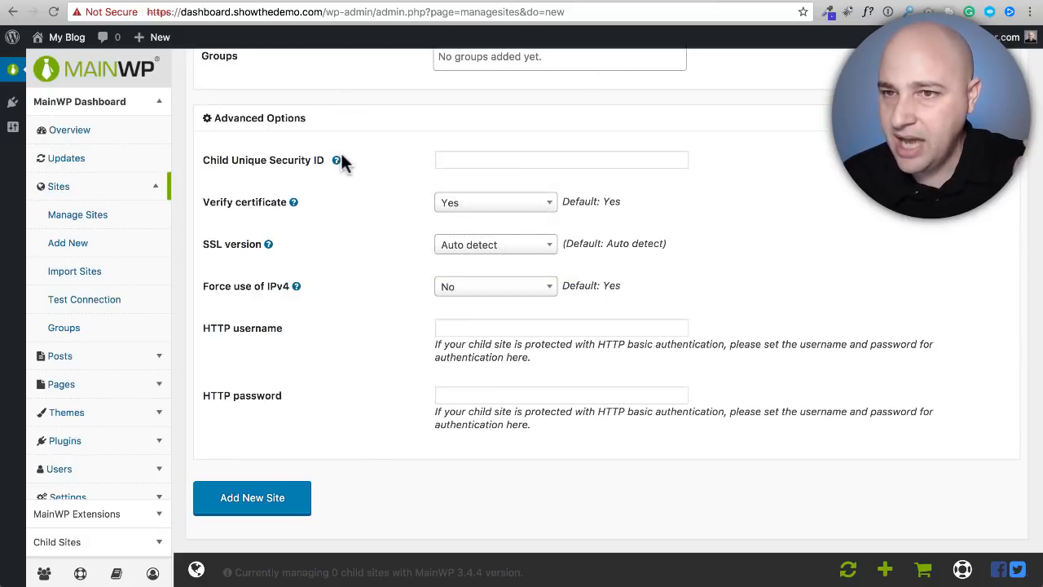
pyautogui.moveTo(336, 161)
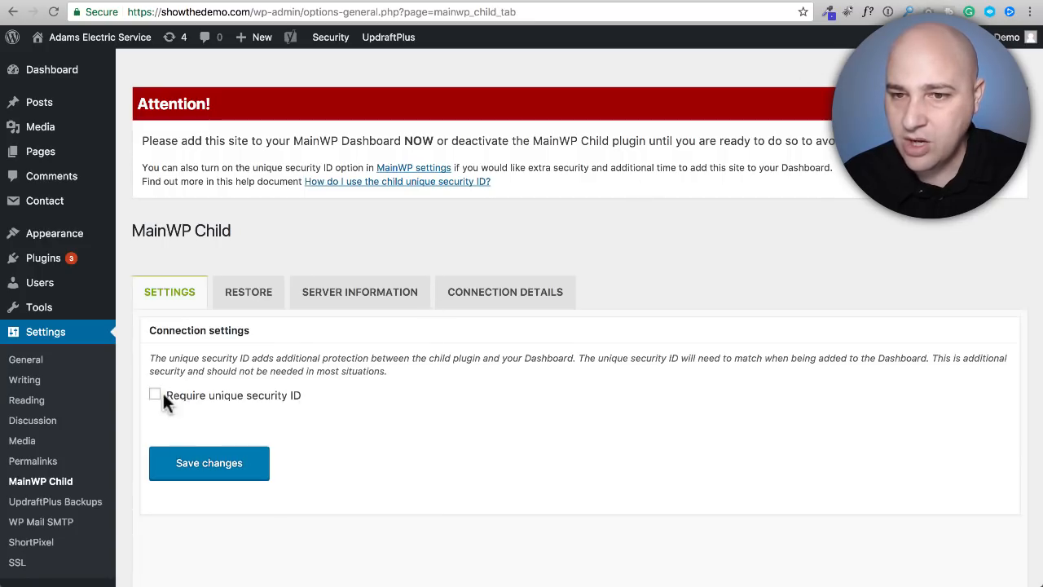
# Require a unique security ID in the child site's MainWP Child settings, save, and copy the generated ID.
pyautogui.click(156, 394)
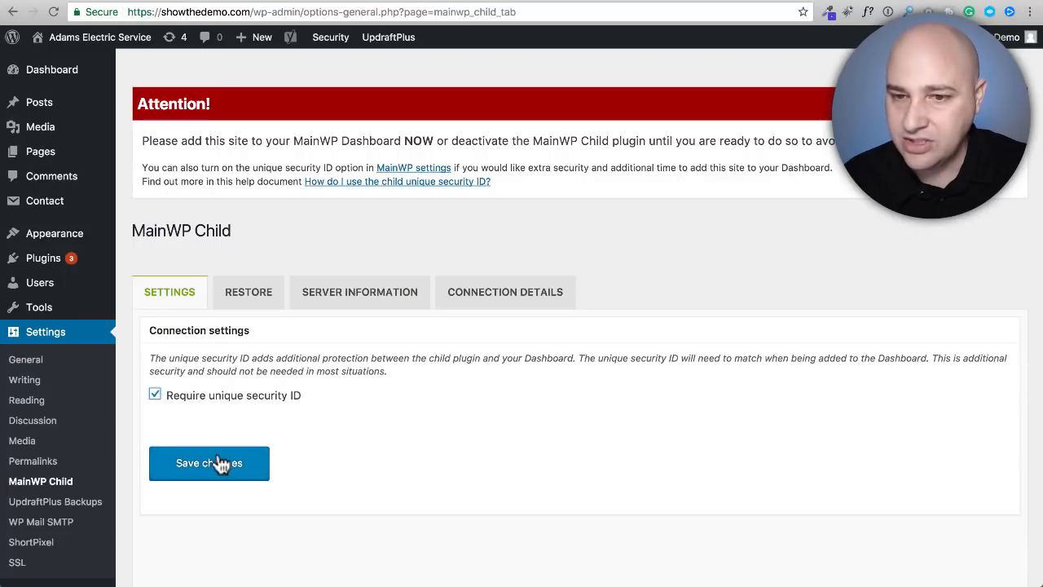
pyautogui.click(206, 476)
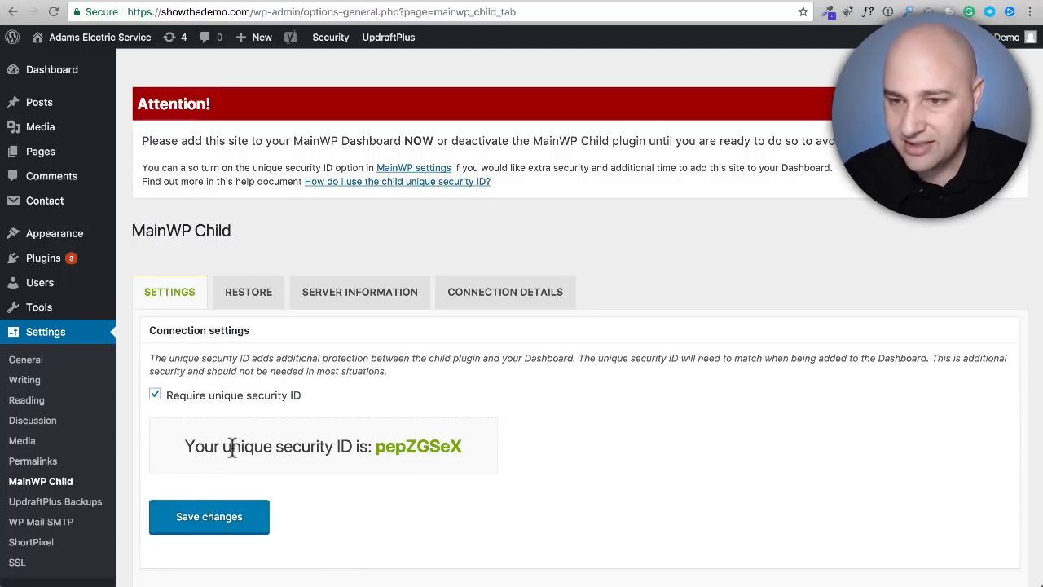
pyautogui.doubleClick(416, 448)
pyautogui.hotkey('ctrl', 'c')
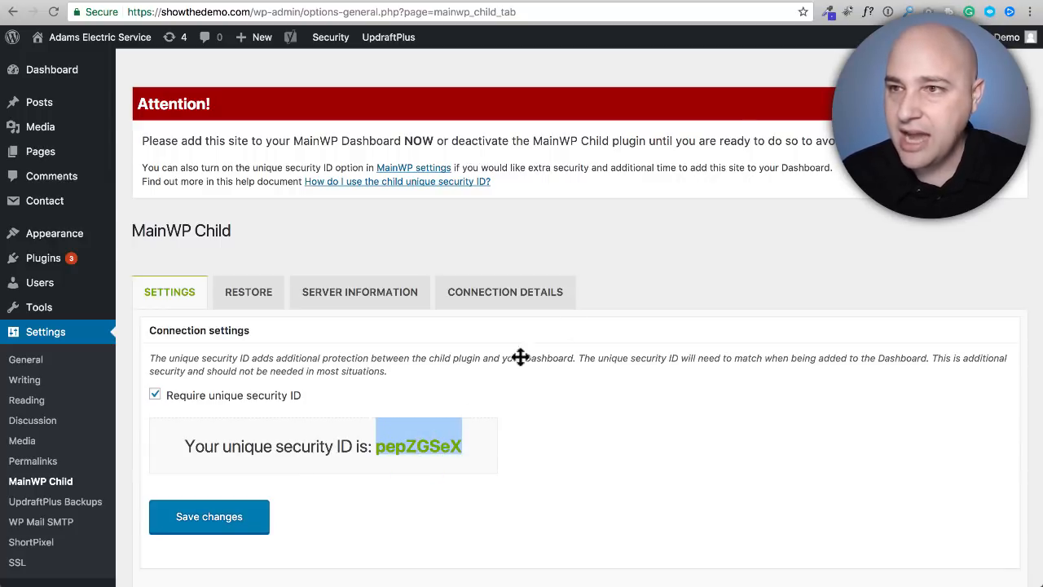
# Paste the copied ID as the Child Unique Security ID in the MainWP dashboard's new-site form and submit the site.
pyautogui.click(714, 2)
pyautogui.click(468, 159)
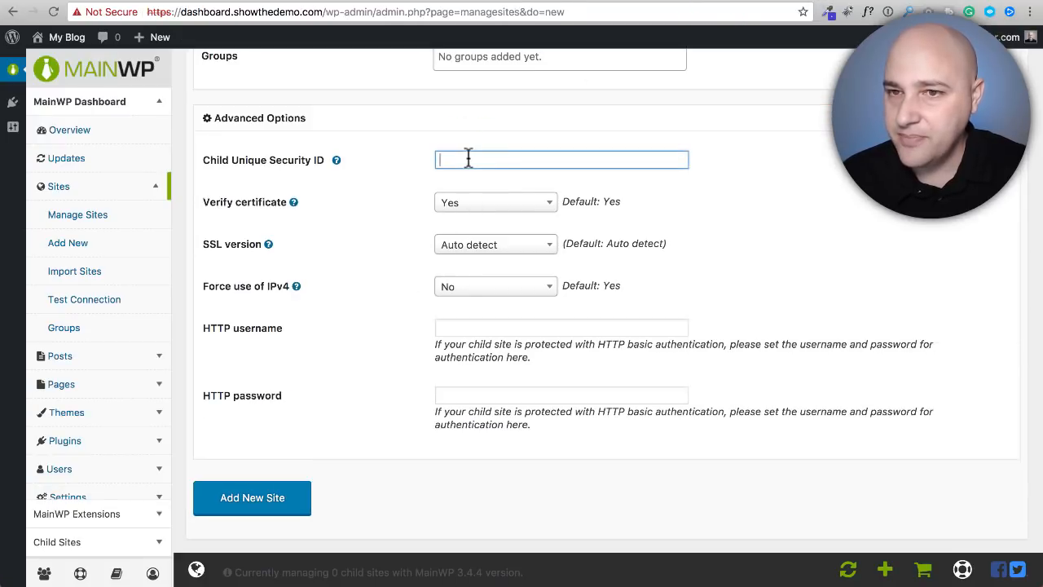
pyautogui.hotkey('ctrl', 'v')
pyautogui.click(268, 499)
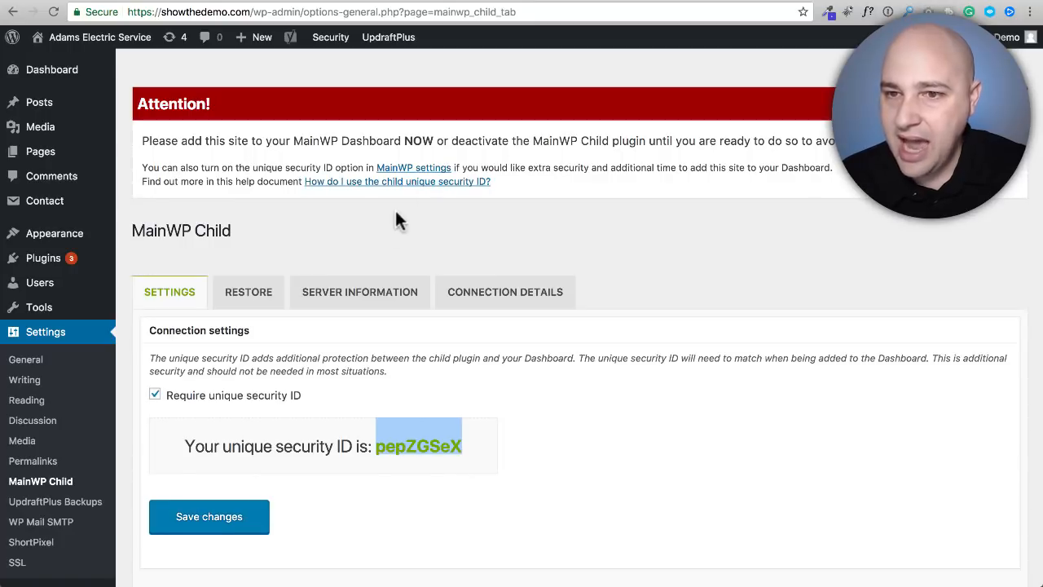
pyautogui.moveTo(25, 285)
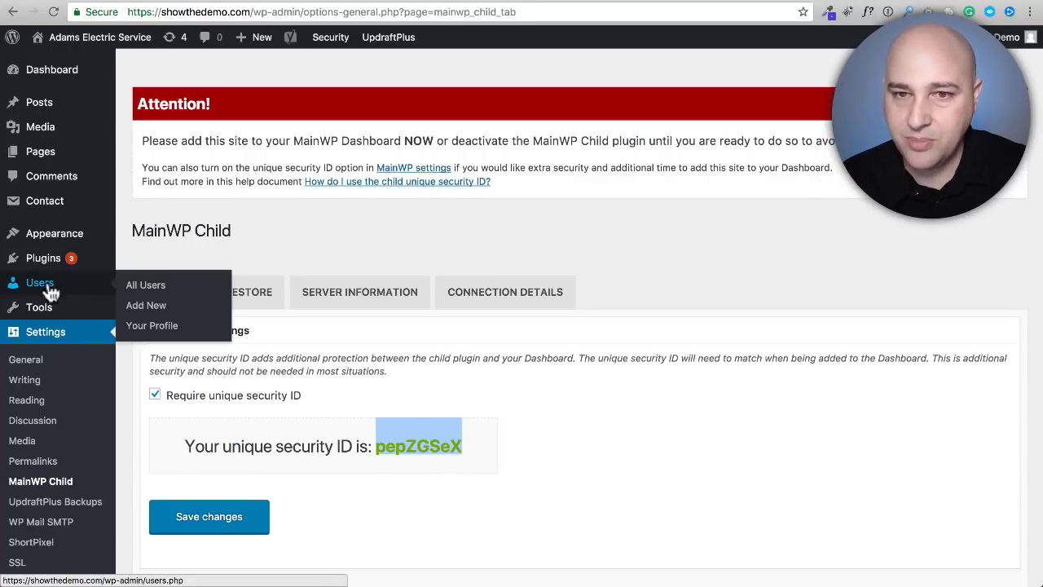
# Open the list of all users on the showthedemo.com site and copy the administrator's username.
pyautogui.click(159, 289)
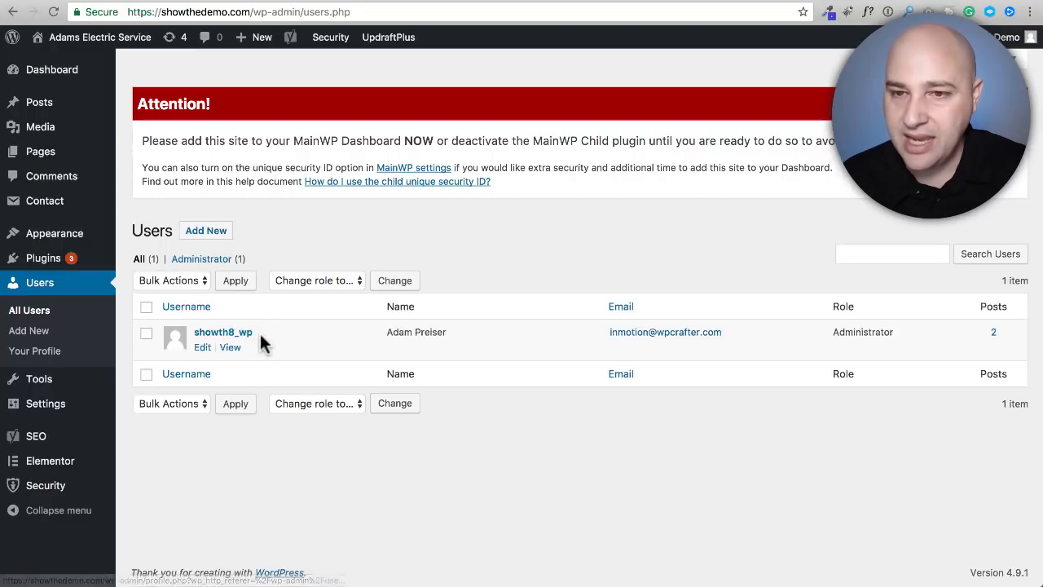
pyautogui.moveTo(259, 331); pyautogui.dragTo(193, 334)
pyautogui.hotkey('ctrl', 'c')
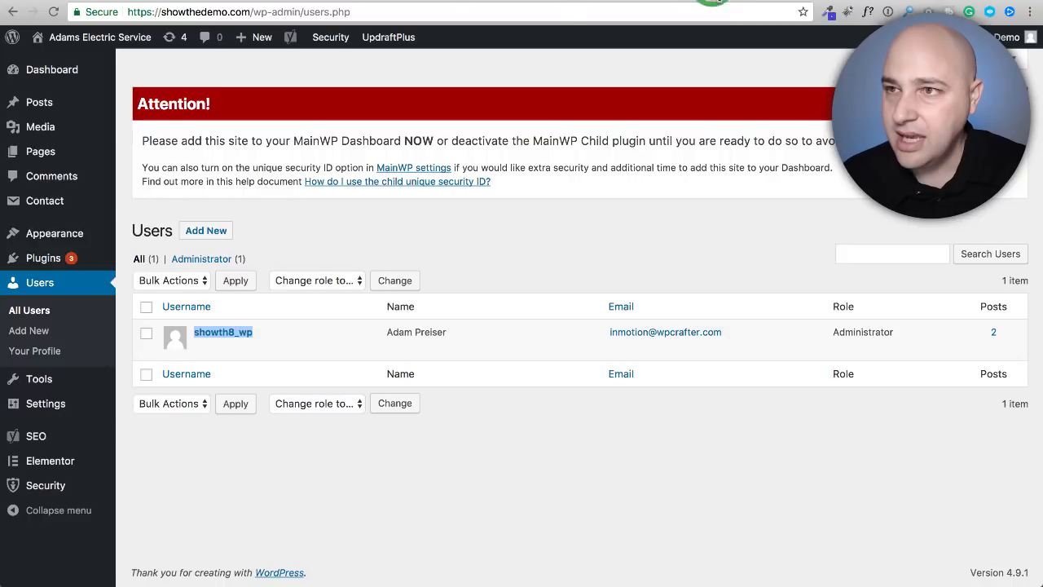
# Replace the Administrator username in the MainWP dashboard's new-site form with the copied username and submit the site.
pyautogui.click(701, 1)
pyautogui.moveTo(575, 433); pyautogui.dragTo(421, 433)
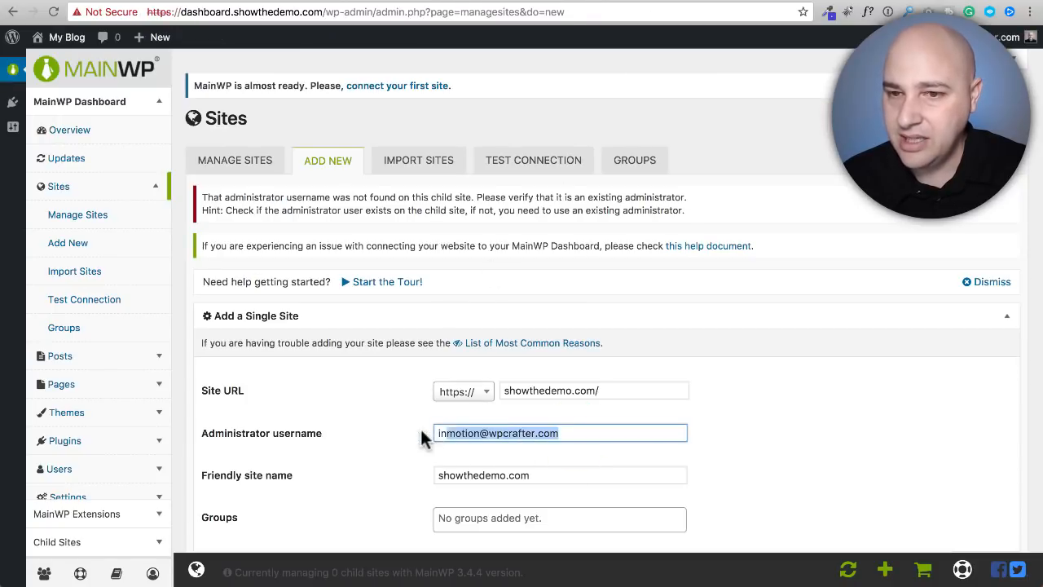
pyautogui.hotkey('ctrl', 'v')
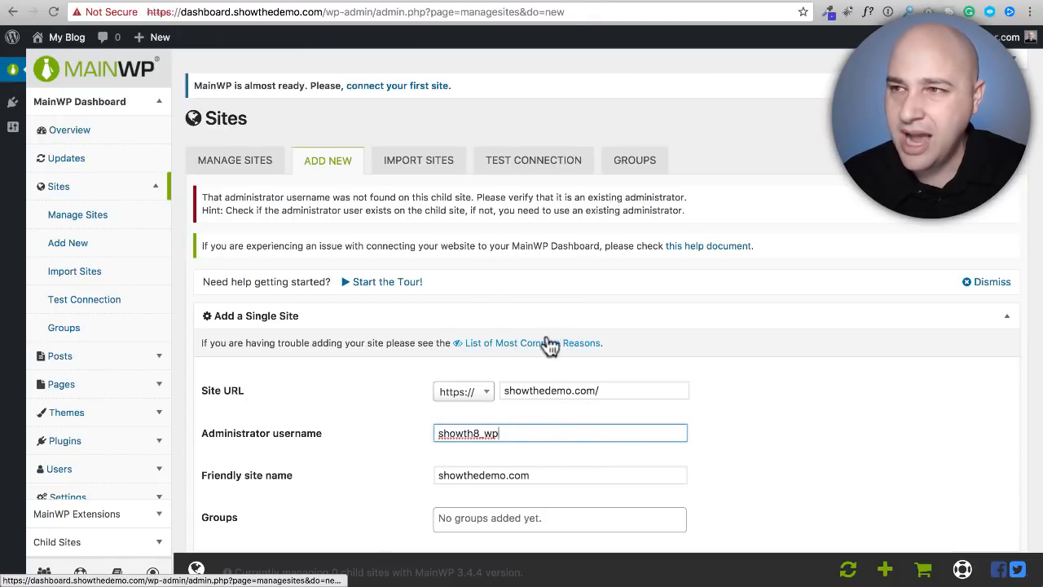
pyautogui.scroll(-10, 405, 375)
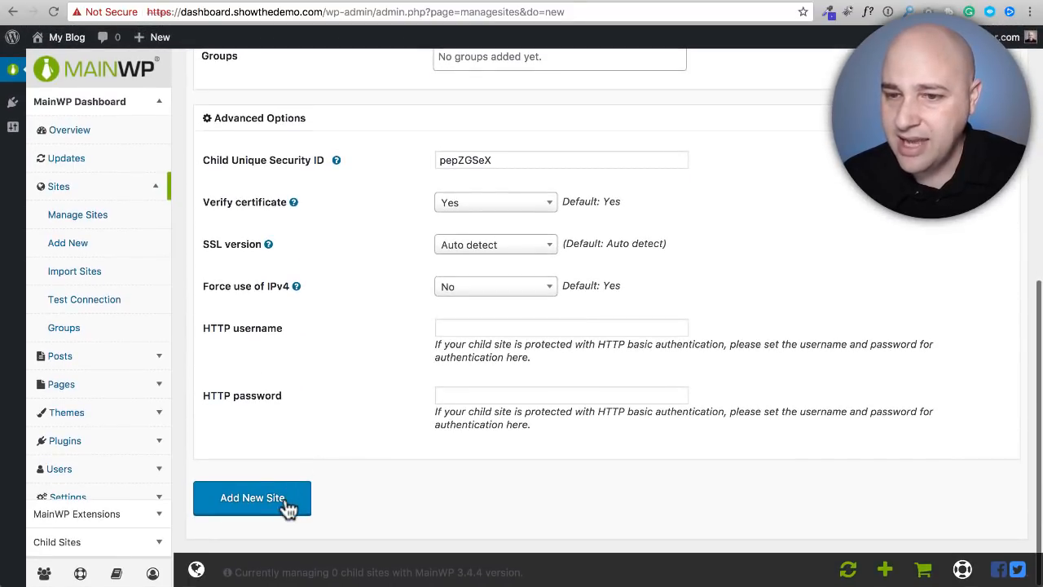
pyautogui.click(287, 503)
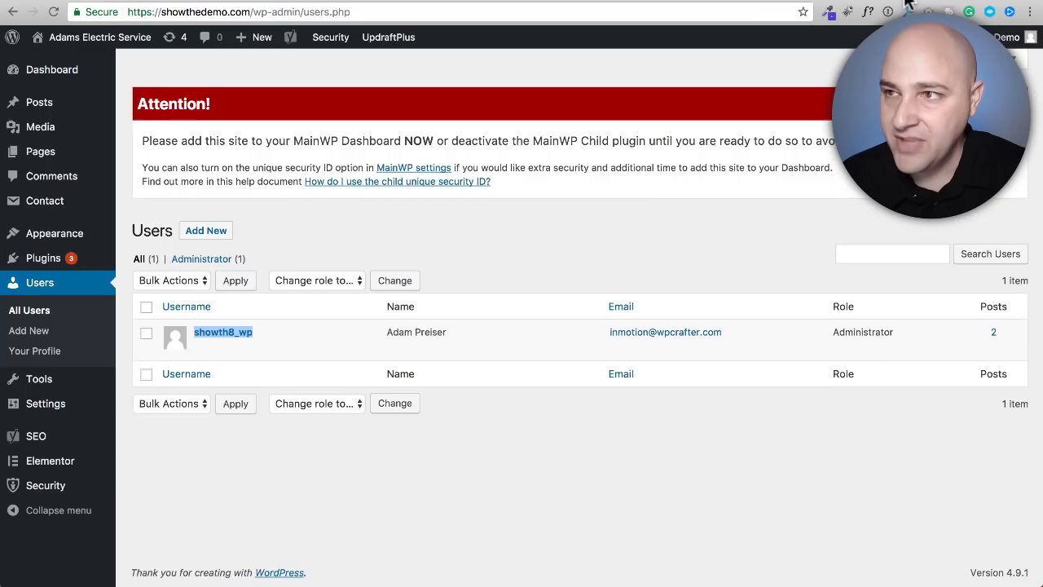
# Reload the Users page on the showthedemo.com site to check the MainWP Child connection notice.
pyautogui.click(188, 59)
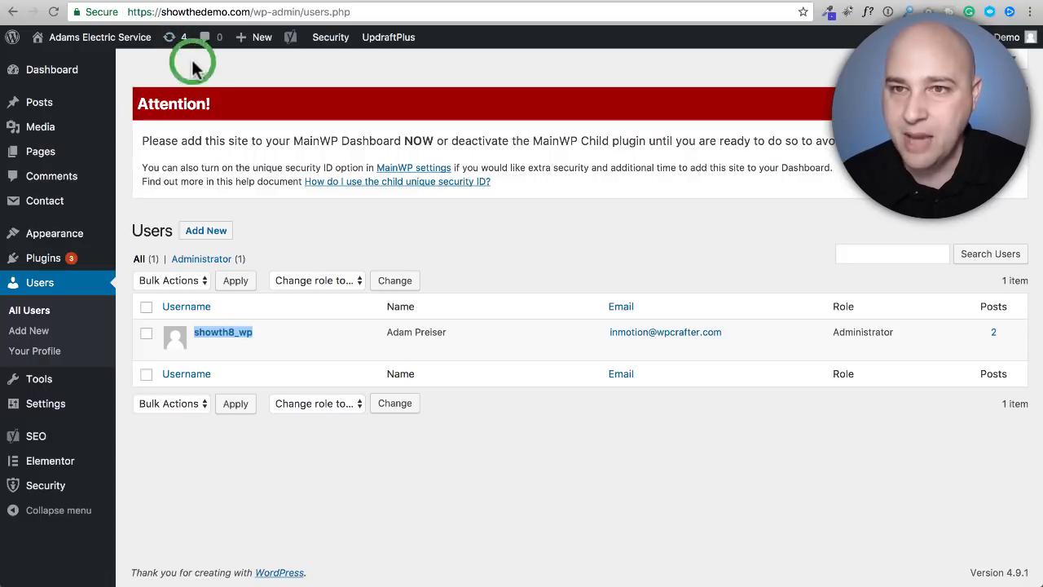
pyautogui.click(196, 12)
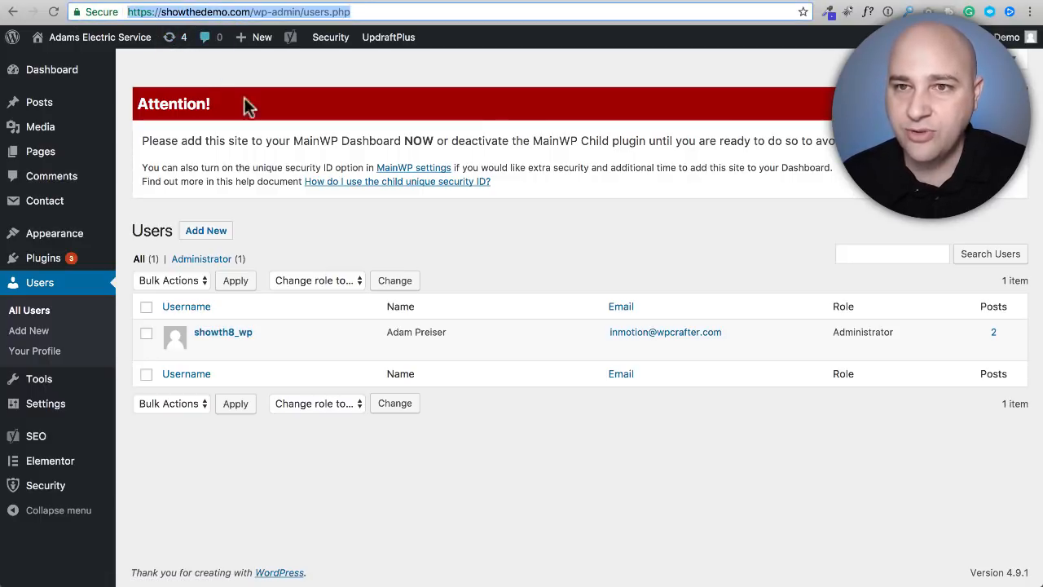
pyautogui.press('Return')
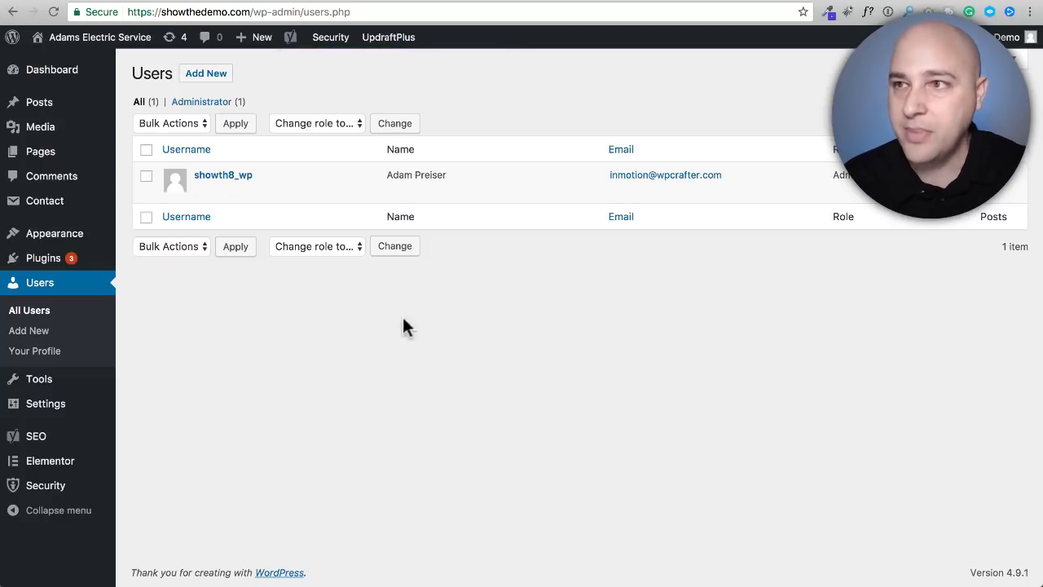
# Return to the MainWP dashboard, open the Overview, and expand the available plugin updates to review them.
pyautogui.click(706, 3)
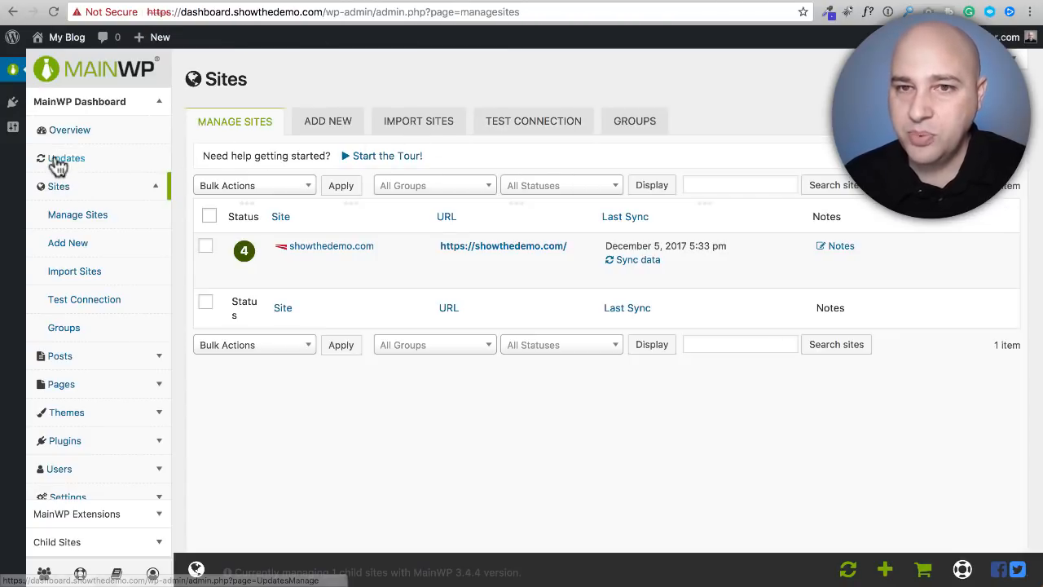
pyautogui.click(73, 136)
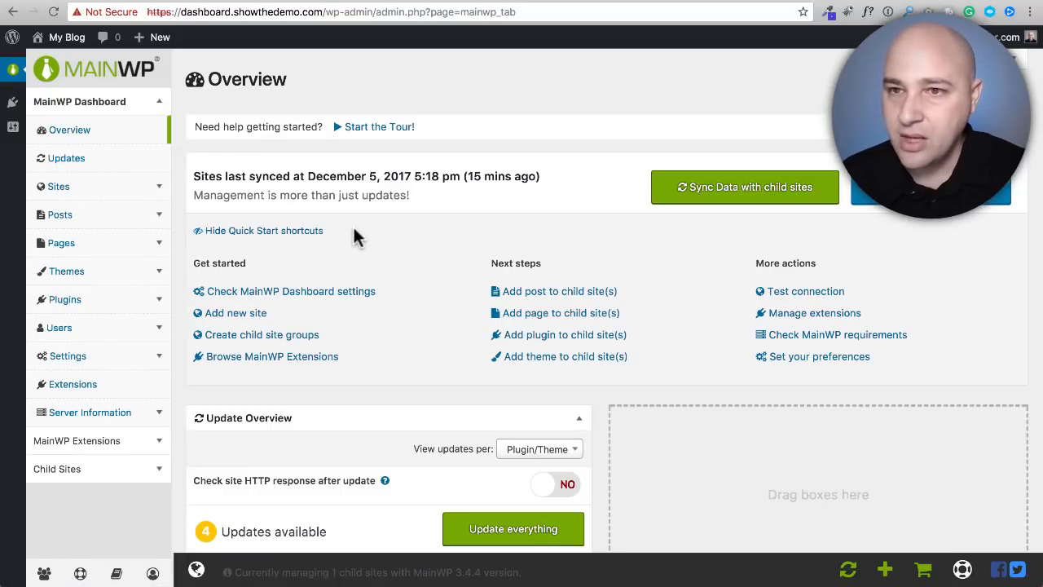
pyautogui.scroll(-5, 399, 229)
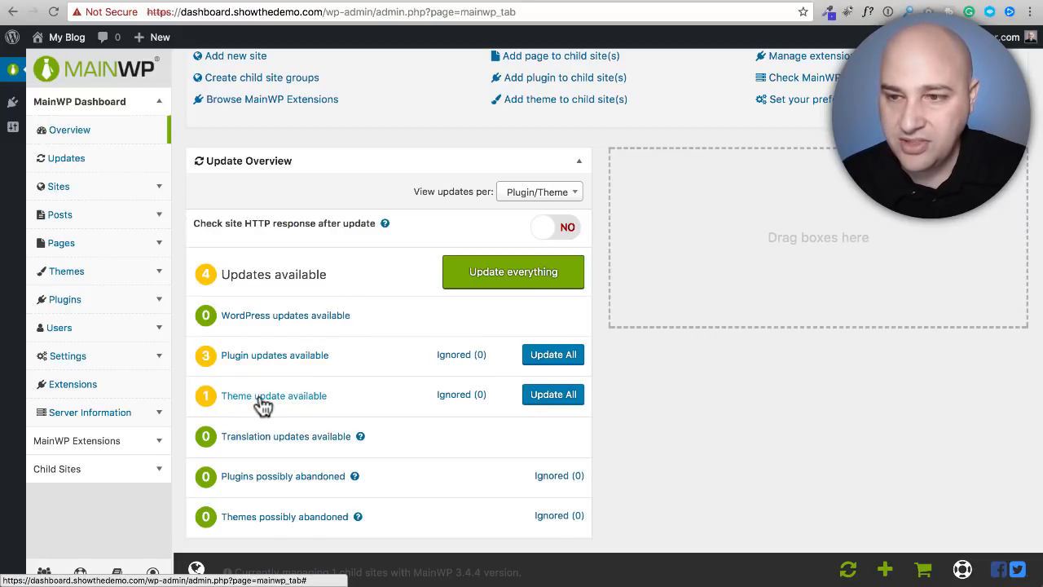
pyautogui.click(269, 365)
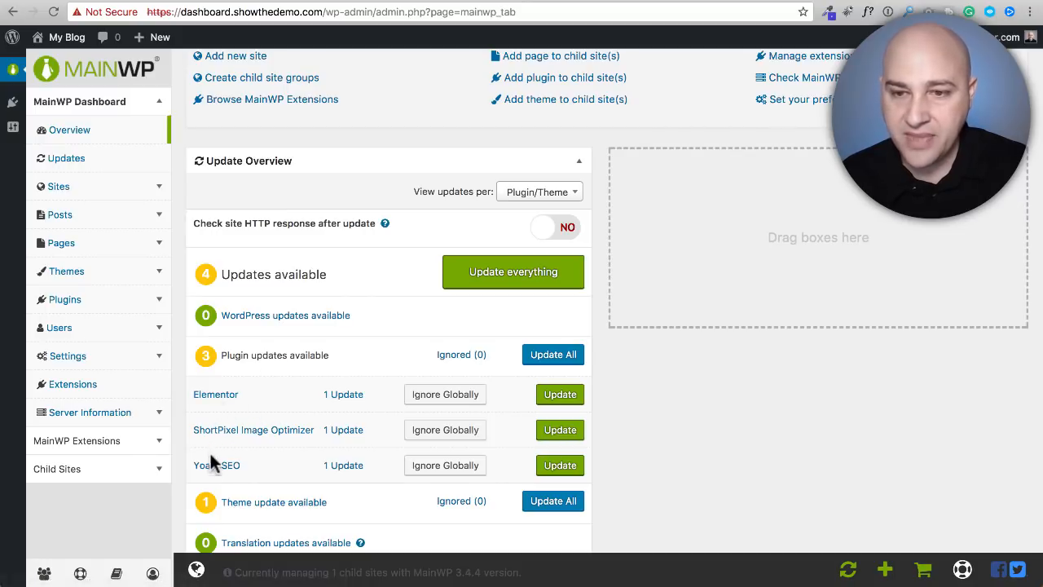
pyautogui.scroll(-1, 236, 399)
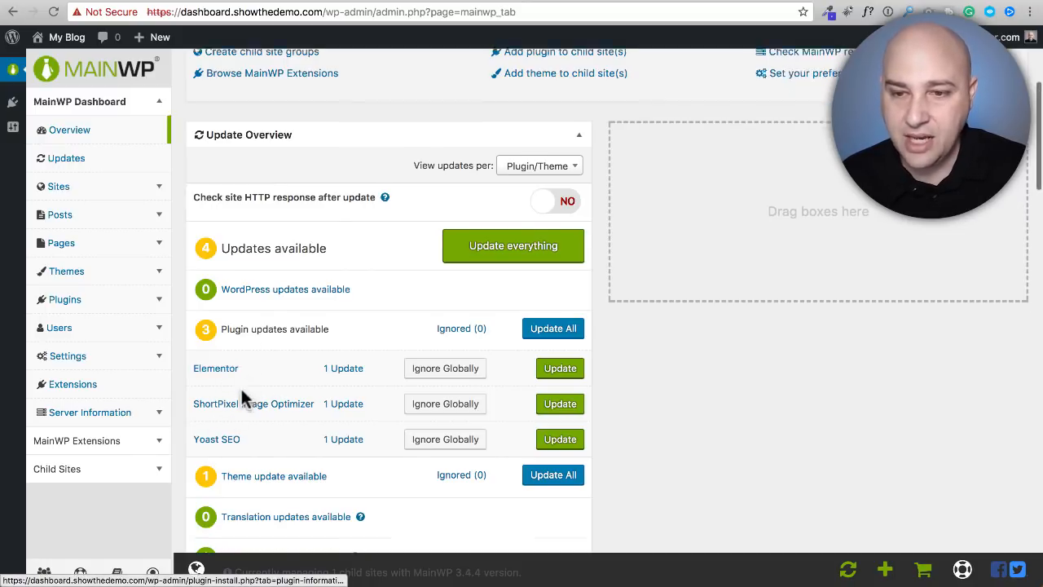
pyautogui.scroll(-3, 241, 395)
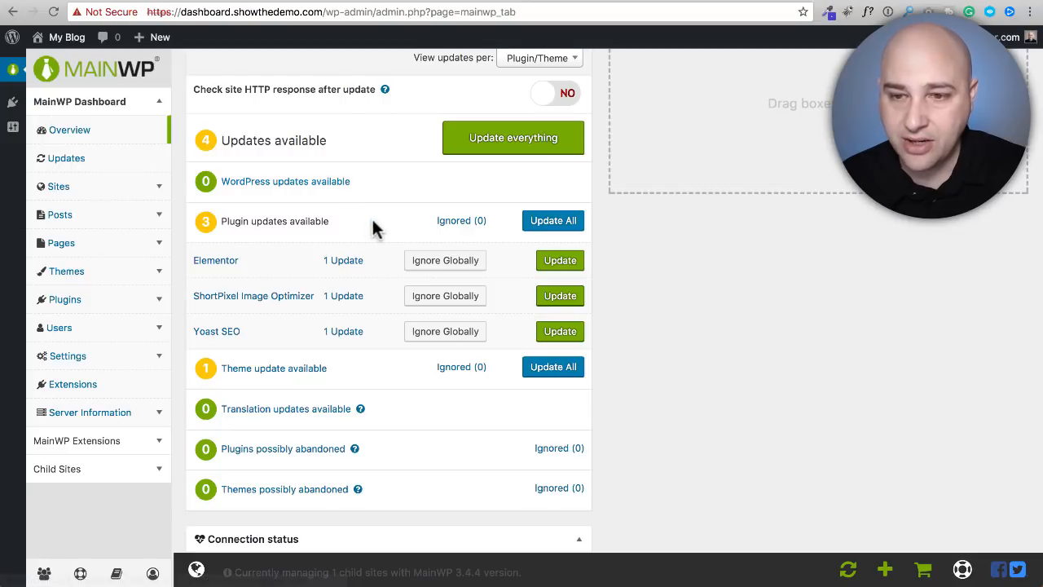
# Run all available updates on showthedemo.com from the Update Overview and reload the child site's Users page.
pyautogui.scroll(3, 371, 217)
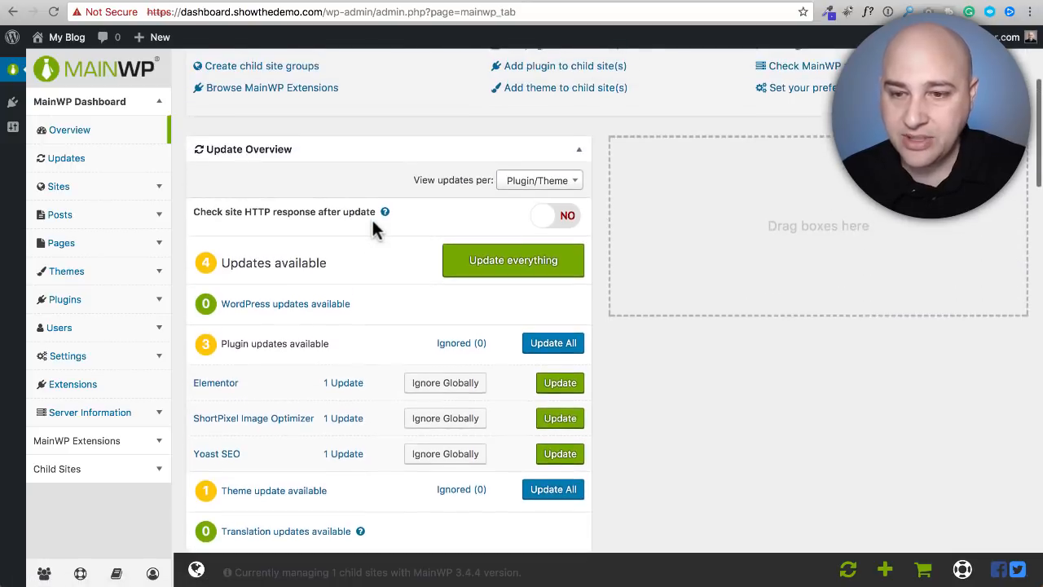
pyautogui.click(516, 274)
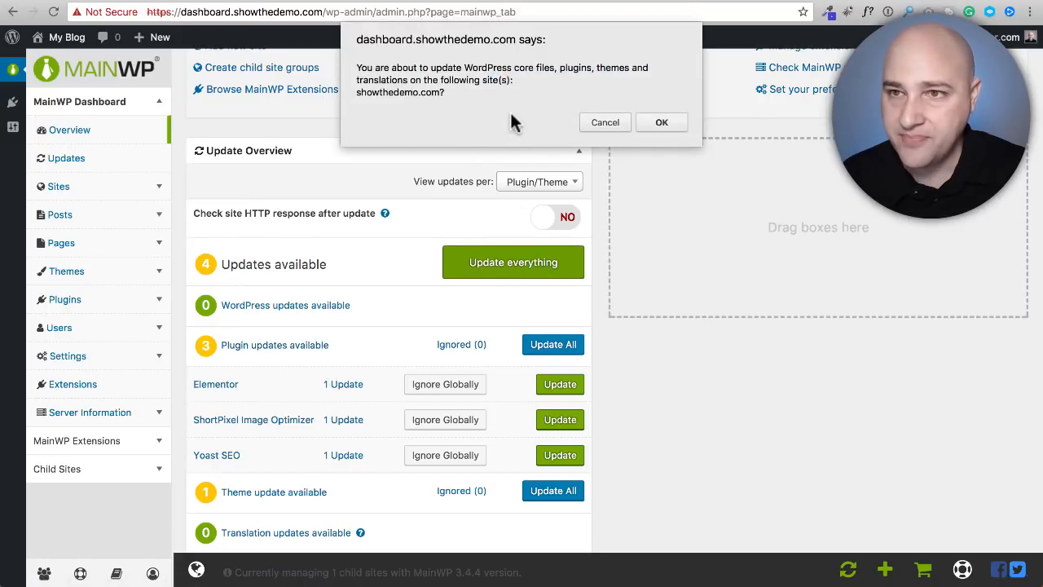
pyautogui.click(662, 122)
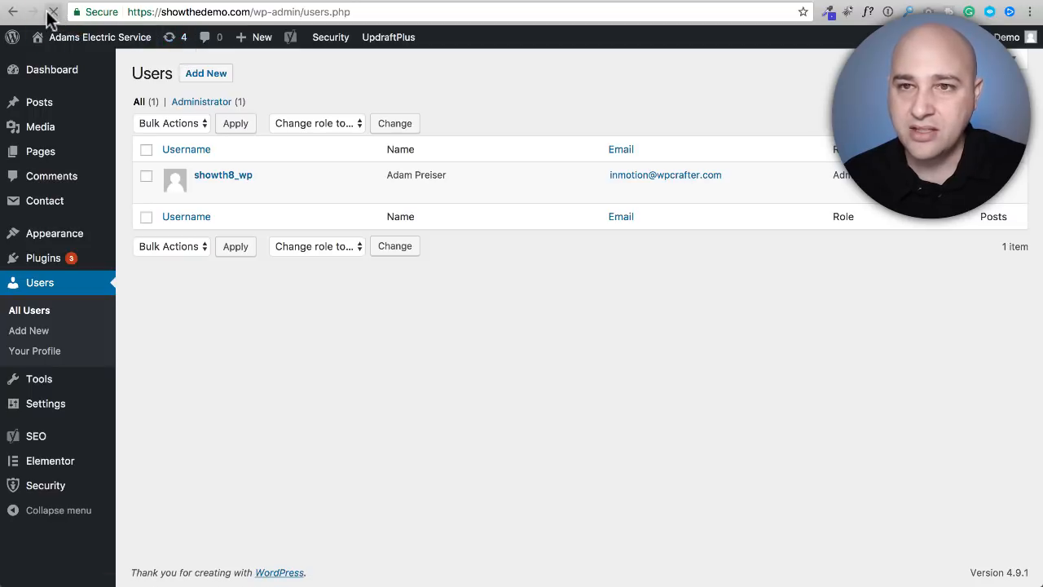
pyautogui.click(52, 12)
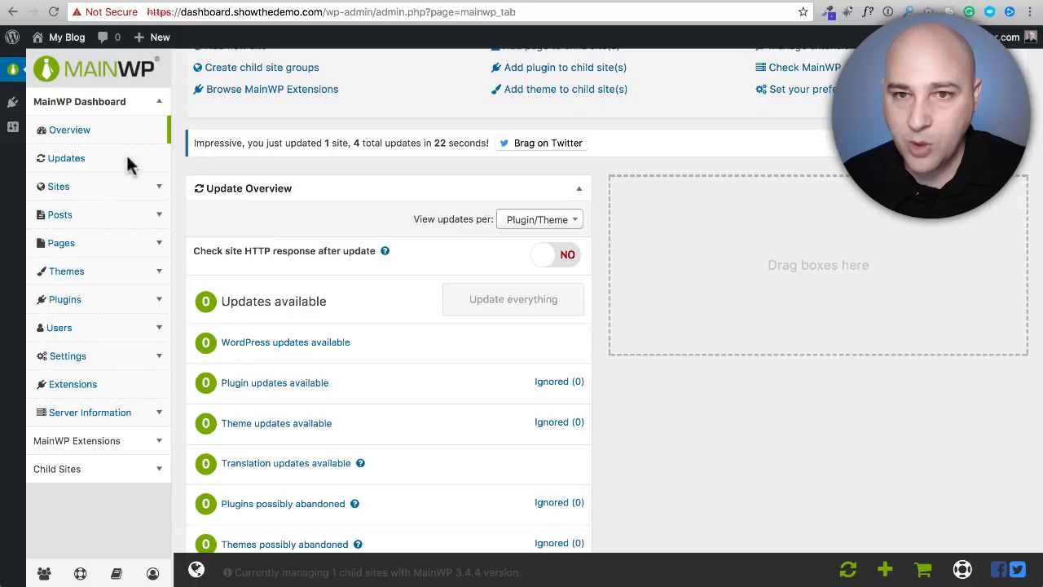
# Open the managed sites list in the MainWP dashboard and review the showthedemo.com entry.
pyautogui.click(65, 194)
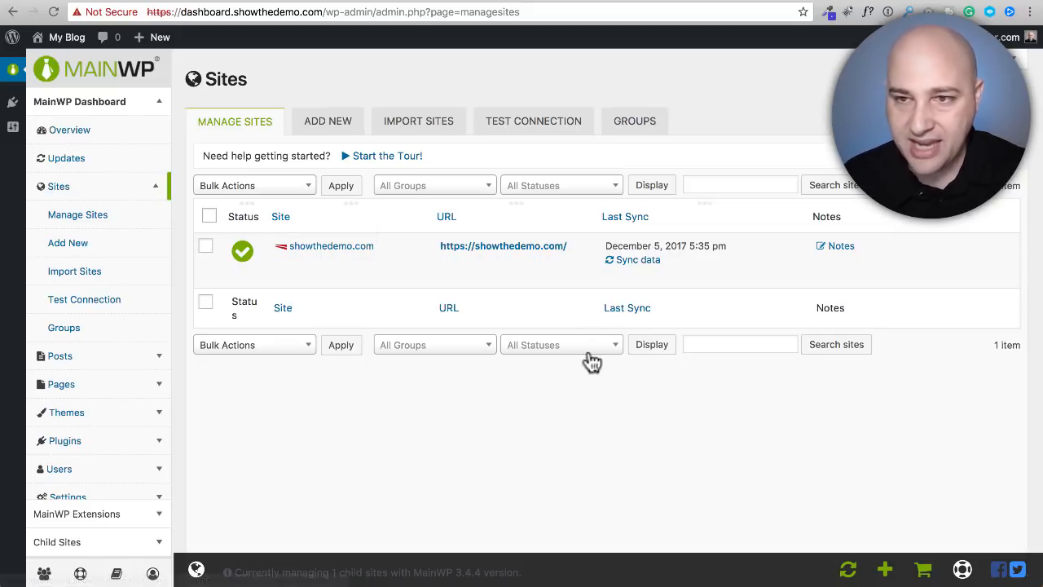
pyautogui.click(467, 261)
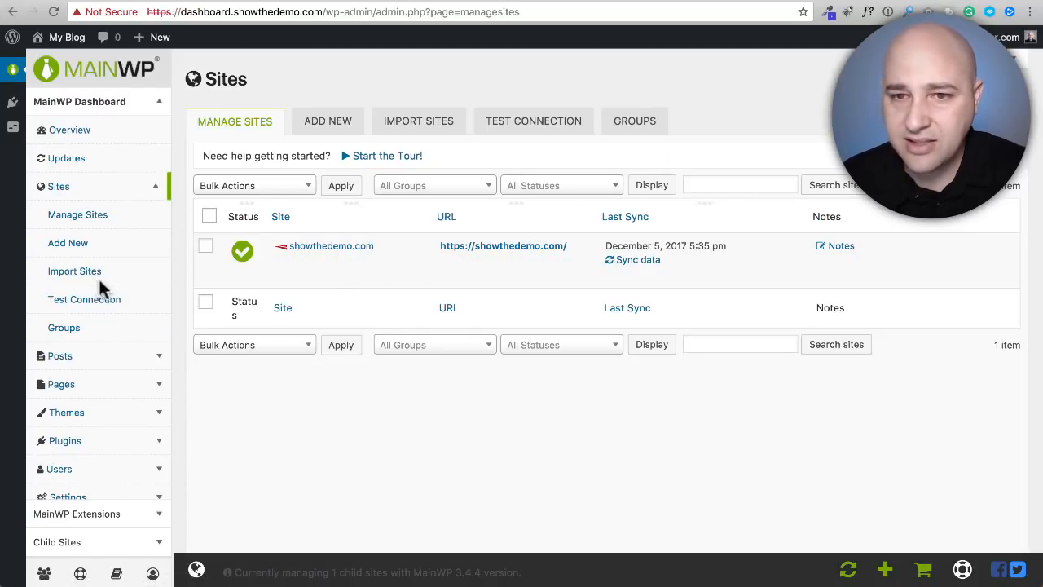
pyautogui.scroll(-2, 105, 287)
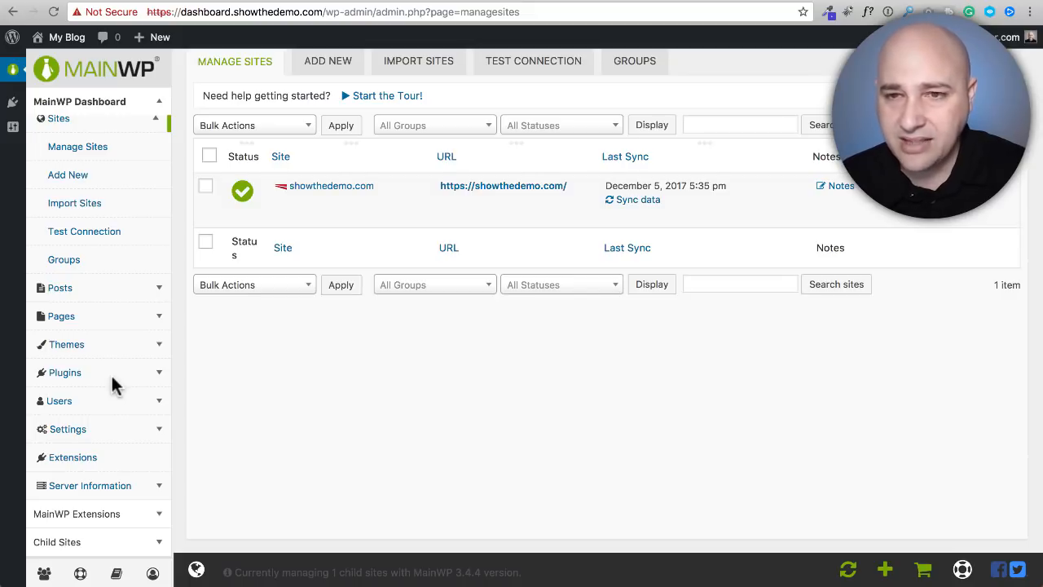
pyautogui.scroll(2, 110, 374)
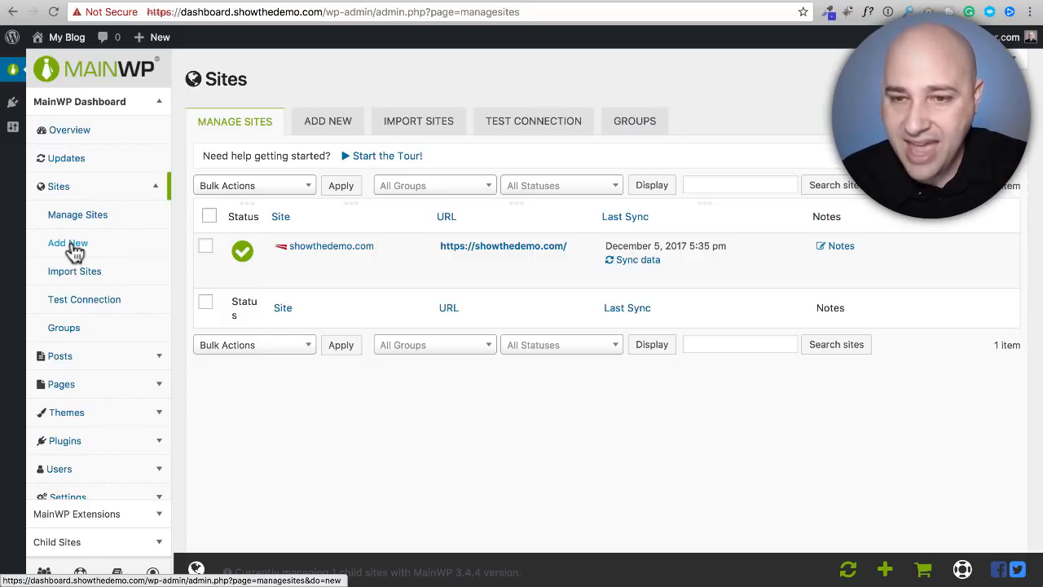
# Look through the Posts, Pages, Themes and Plugins management options and open the Manage Plugins page.
pyautogui.scroll(-4, 82, 273)
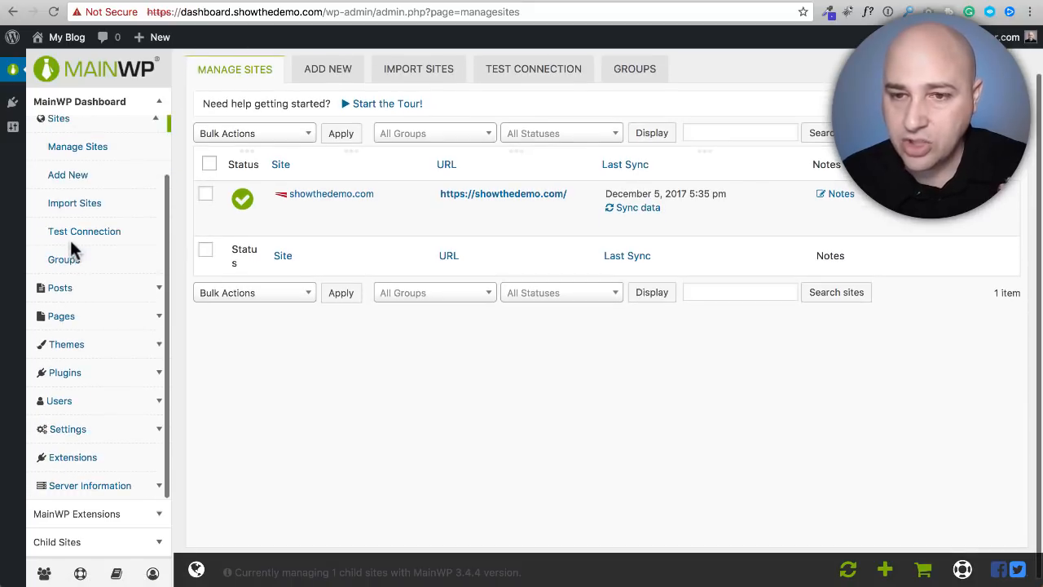
pyautogui.click(149, 290)
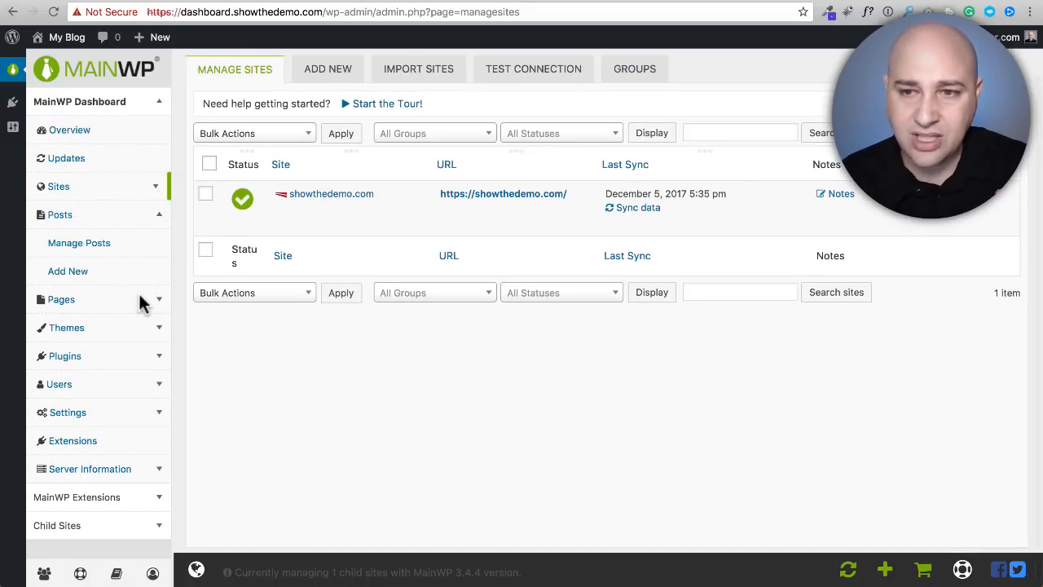
pyautogui.click(161, 303)
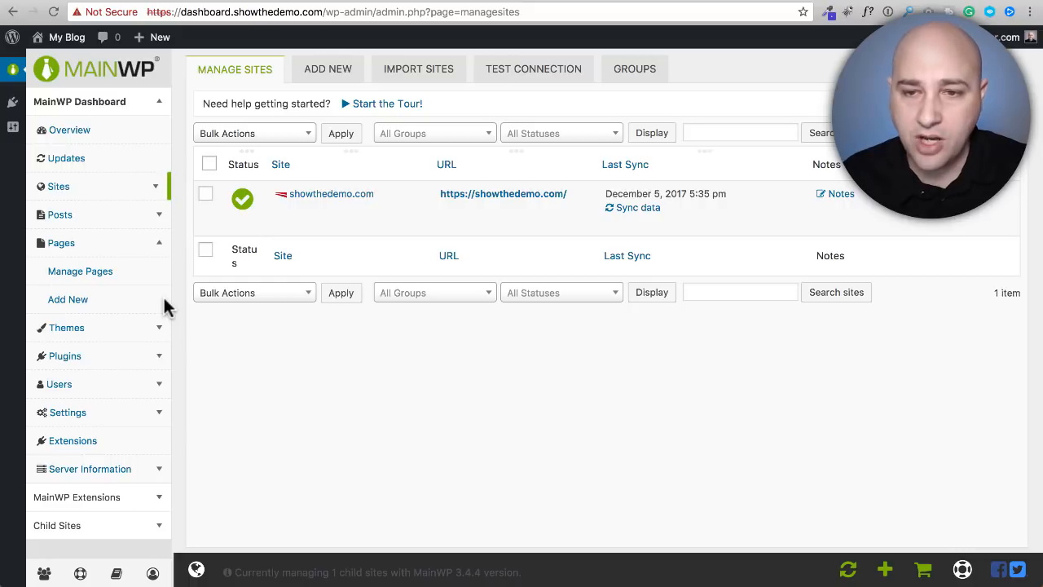
pyautogui.click(158, 333)
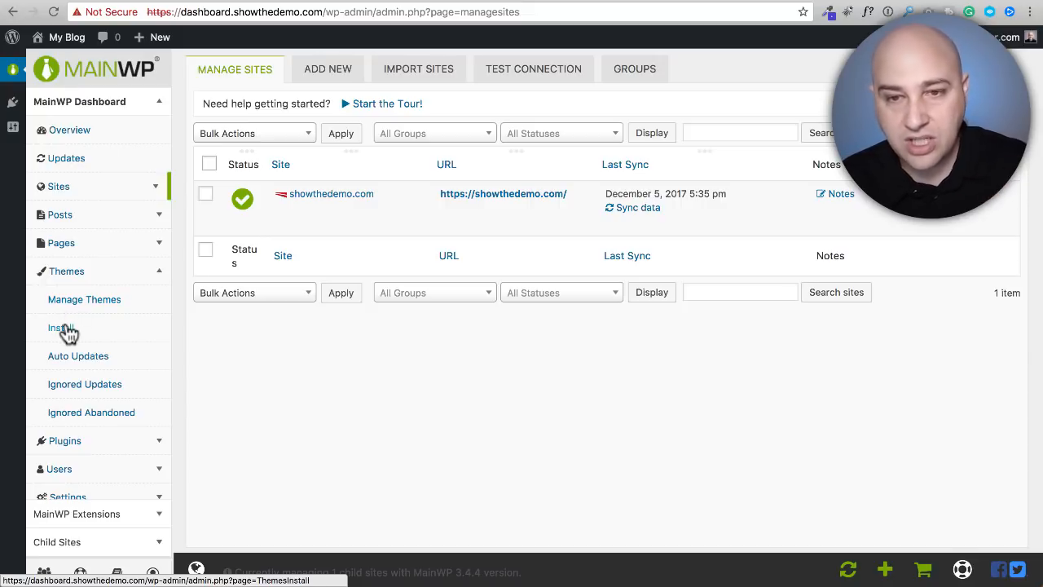
pyautogui.click(163, 445)
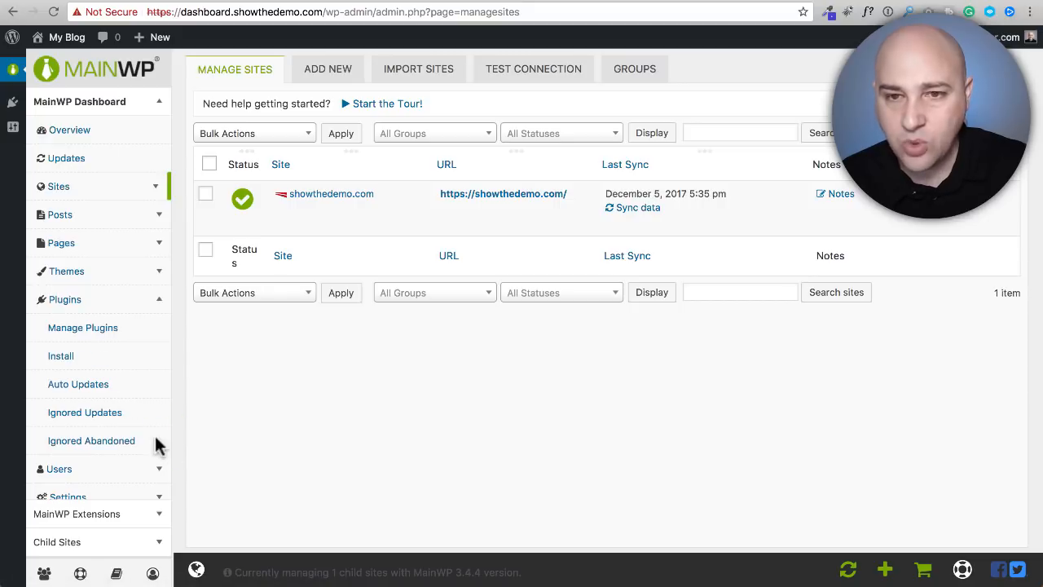
pyautogui.click(82, 334)
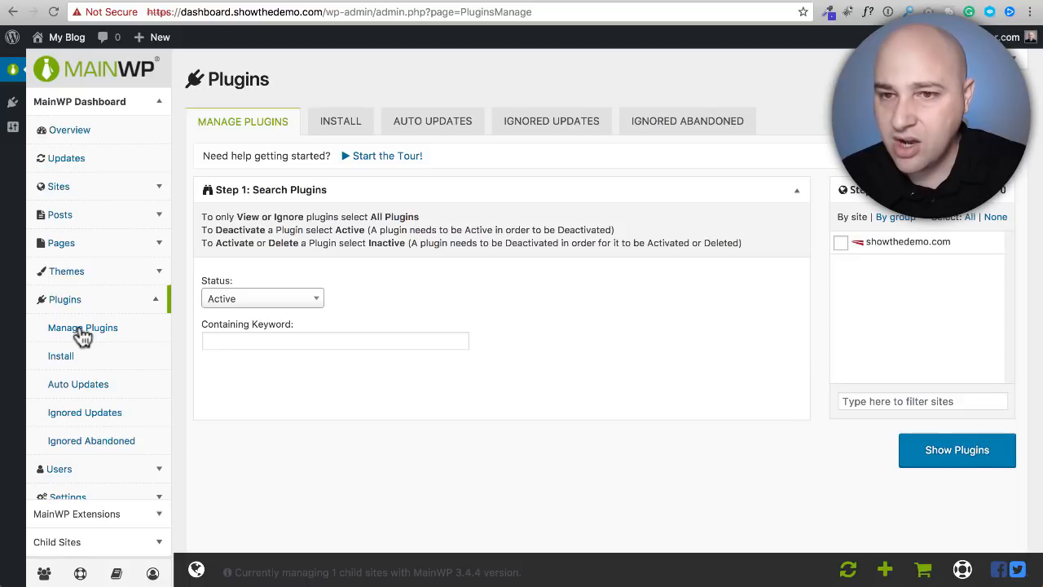
pyautogui.click(241, 340)
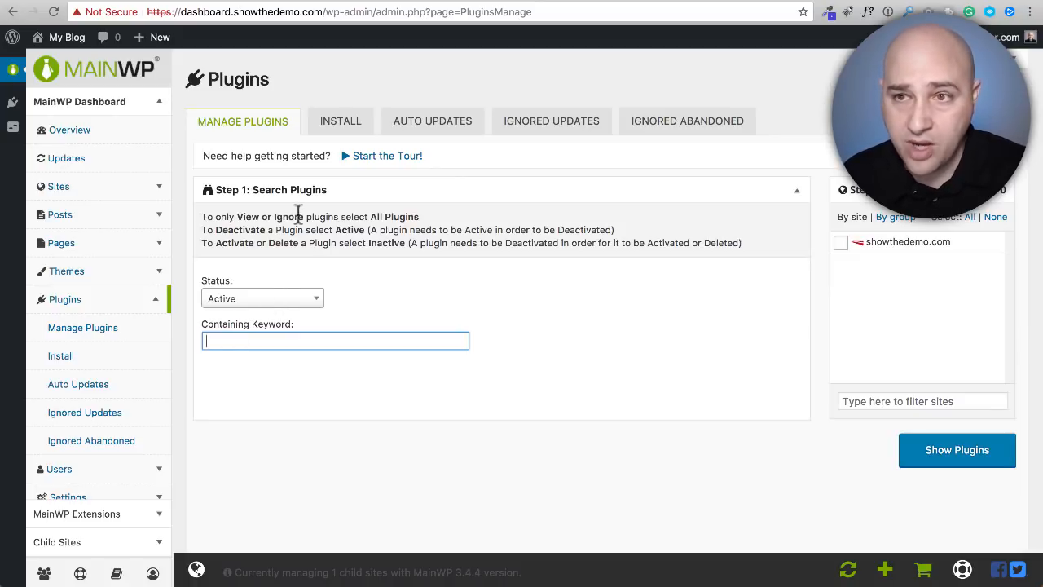
# Search the plugin install page for updraft and select UpdraftPlus WordPress Backup Plugin for installation on showthedemo.com.
pyautogui.click(338, 130)
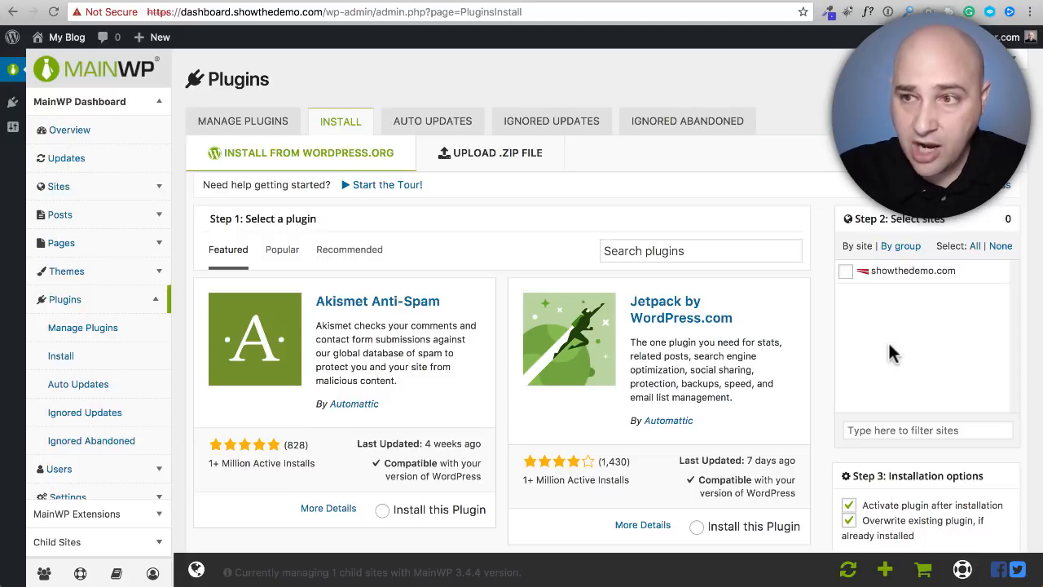
pyautogui.click(724, 245)
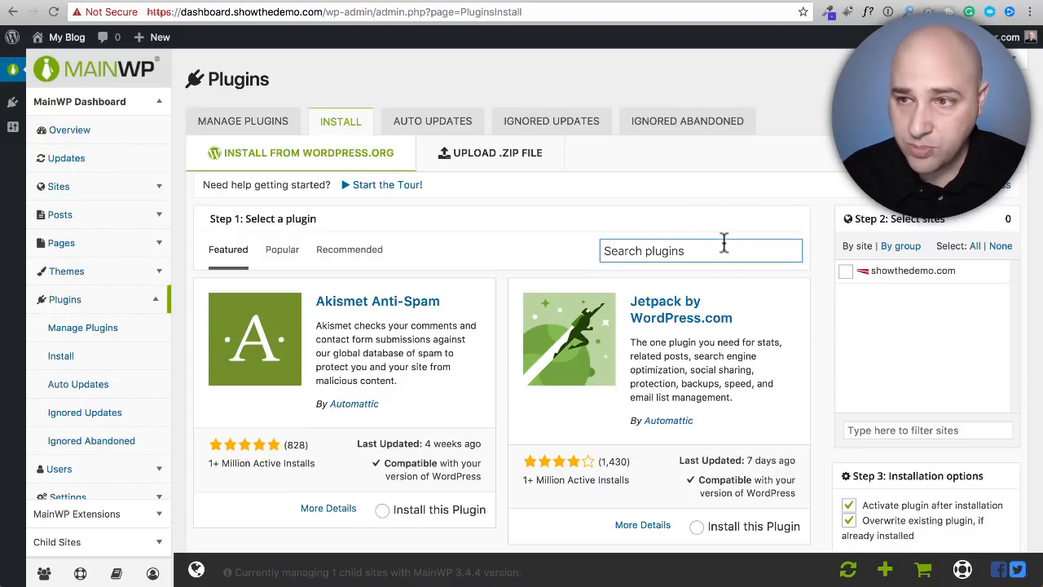
pyautogui.write('updraft')
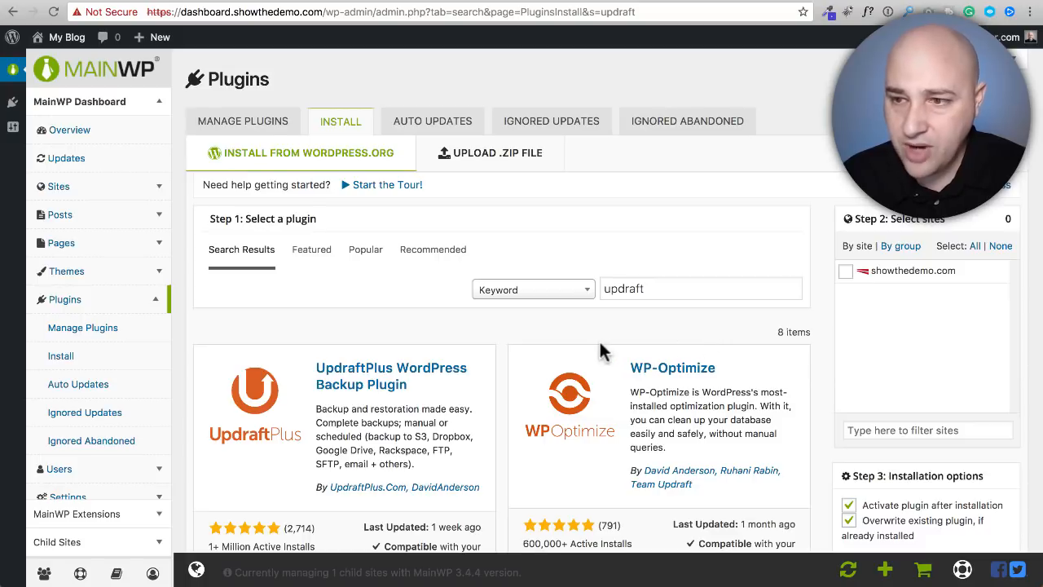
pyautogui.scroll(-2, 546, 334)
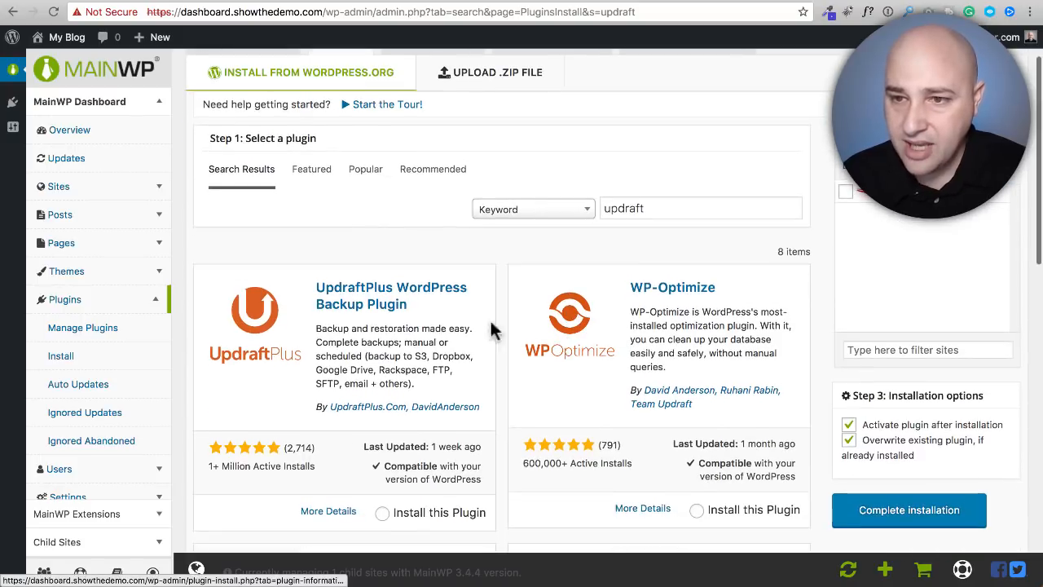
pyautogui.click(383, 513)
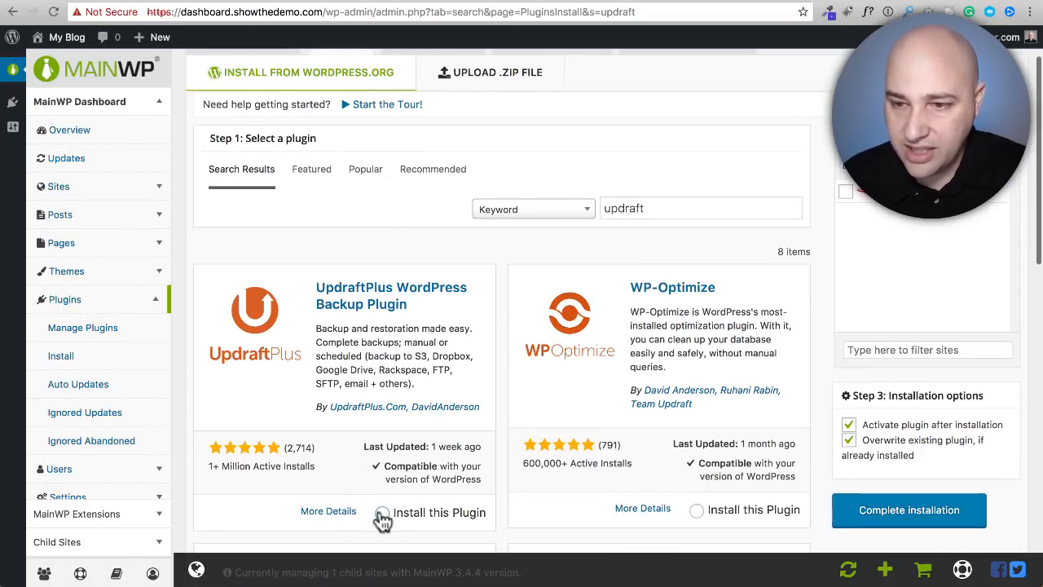
pyautogui.click(846, 192)
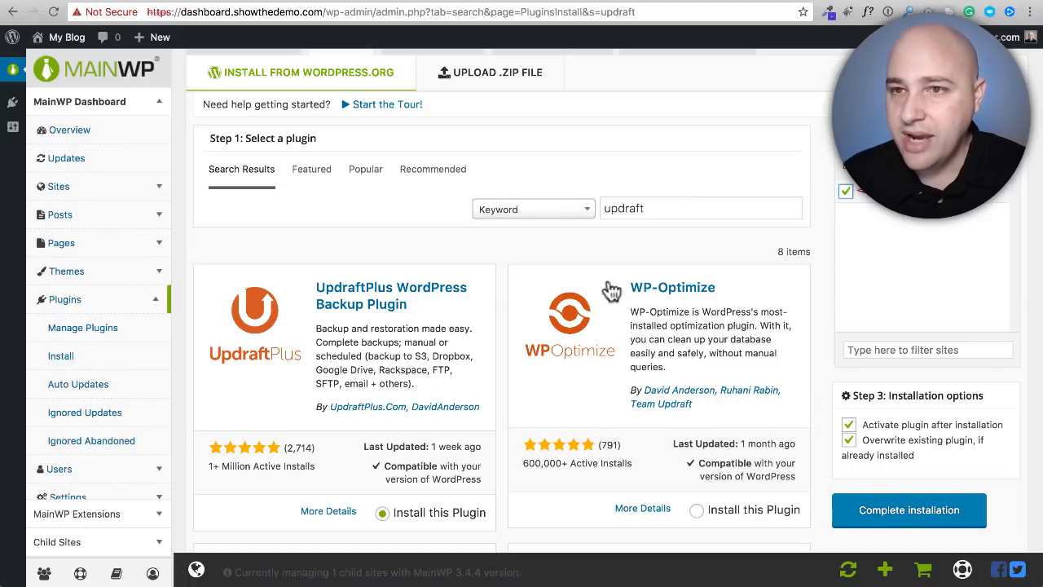
# Open the .zip file upload option for plugin installation and look over its upload area and installation options.
pyautogui.scroll(1, 399, 269)
pyautogui.scroll(1, 397, 258)
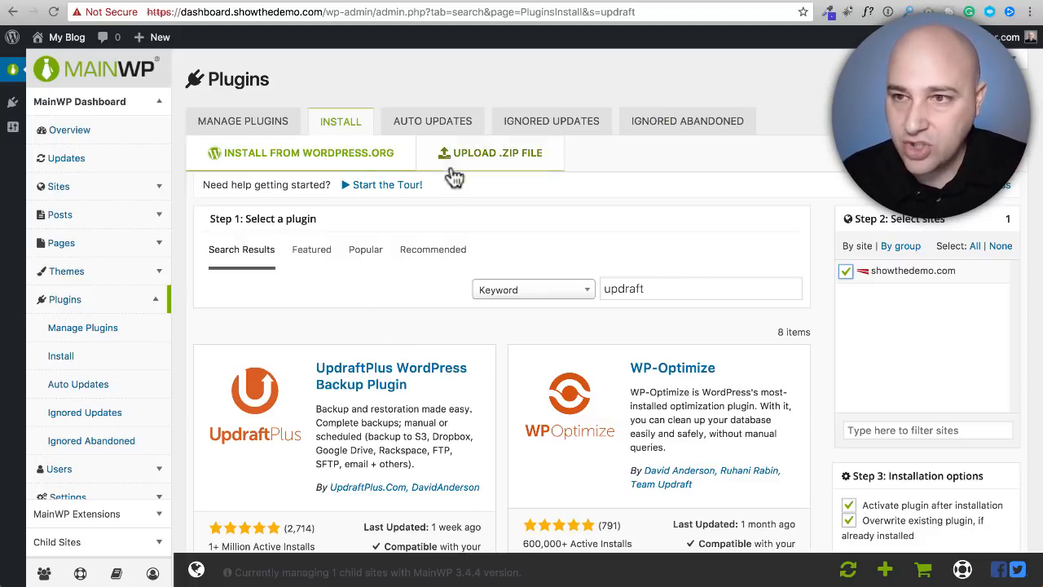
pyautogui.click(478, 161)
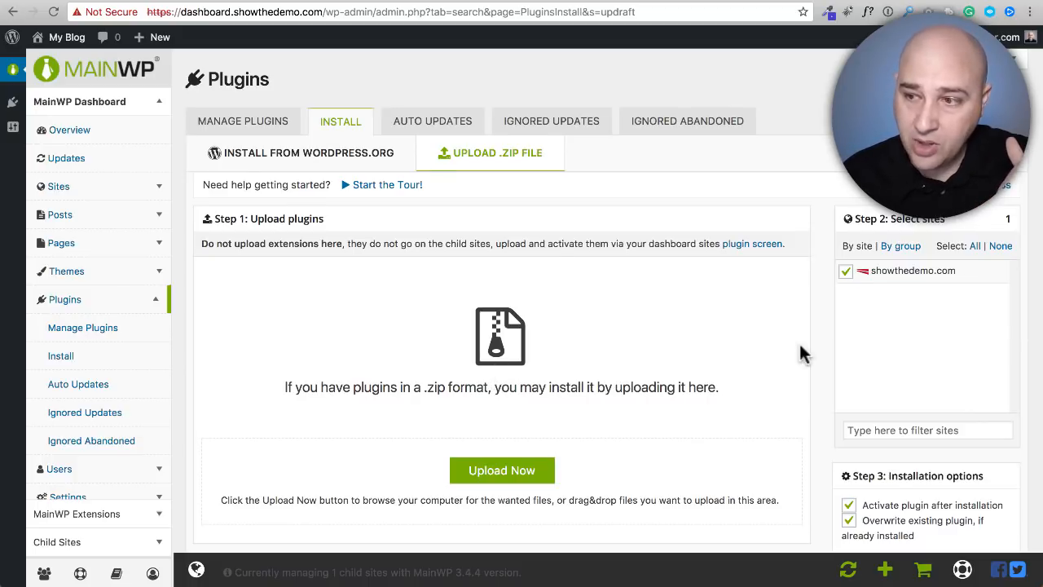
pyautogui.scroll(-2, 811, 352)
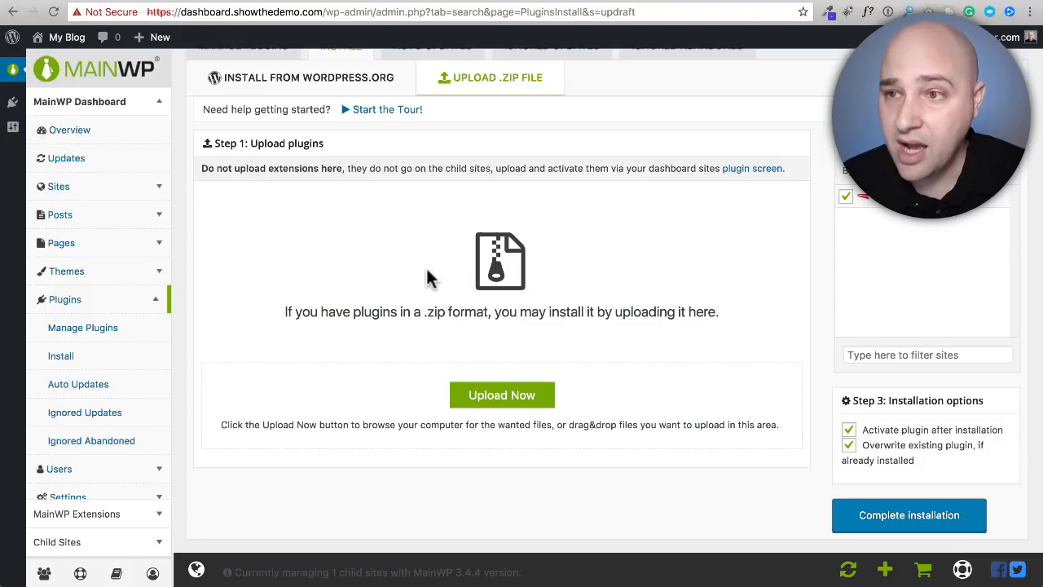
pyautogui.scroll(3, 416, 277)
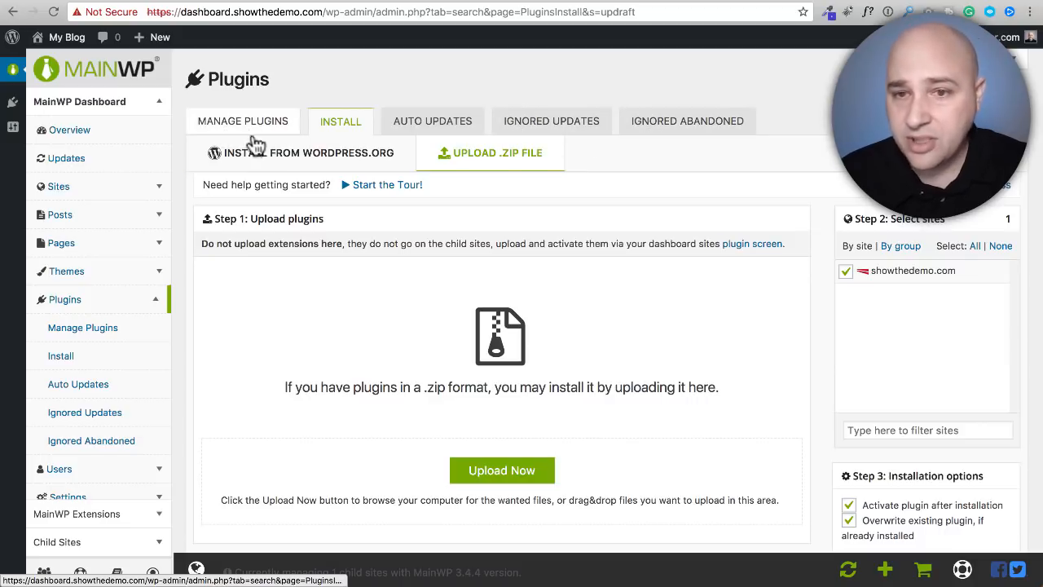
# Open the MainWP settings, review the network, global, update and backup options, and go to the Dashboard Options.
pyautogui.scroll(-1, 110, 342)
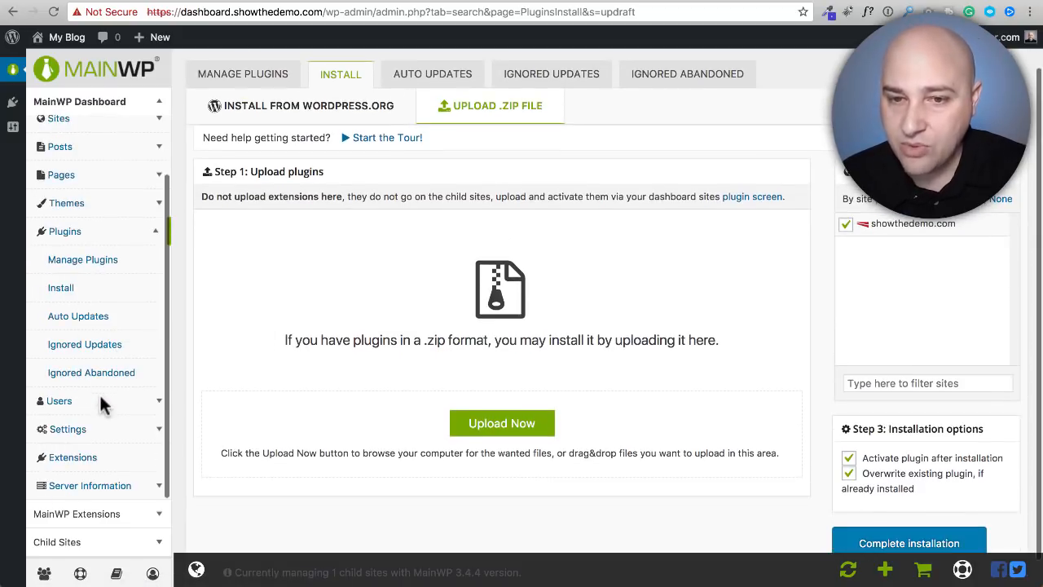
pyautogui.click(71, 432)
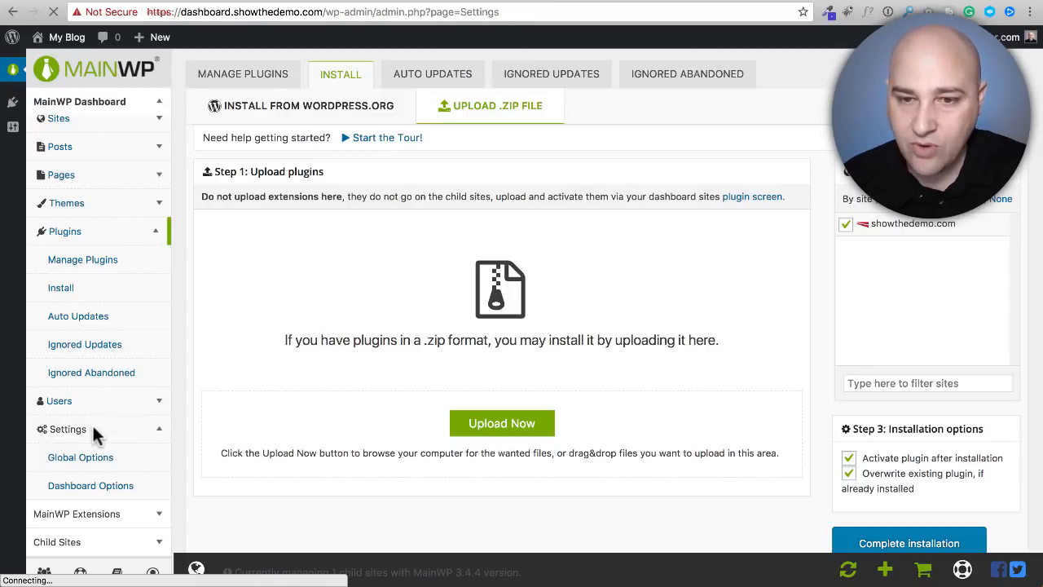
pyautogui.scroll(-2, 94, 402)
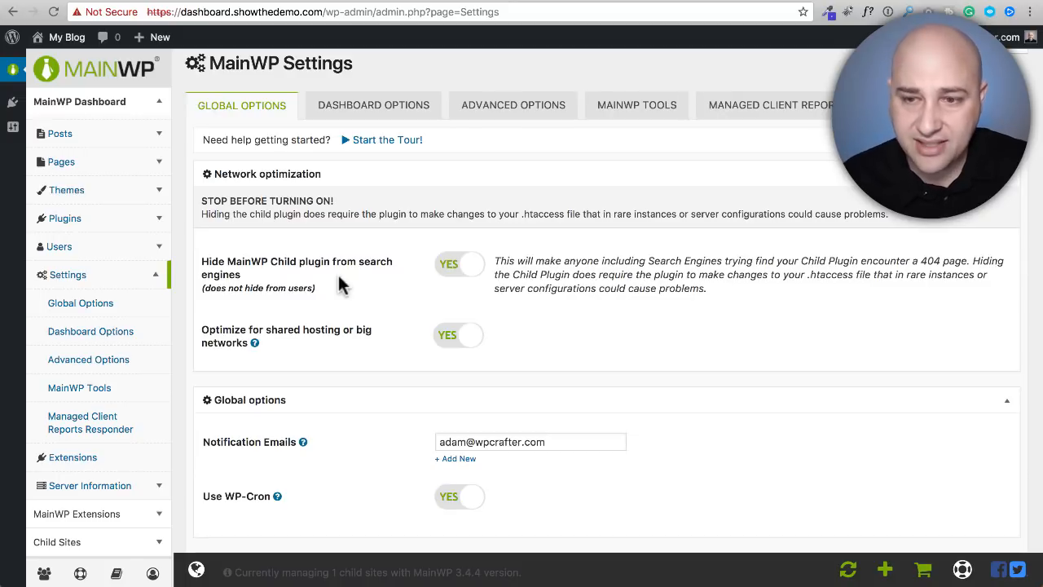
pyautogui.scroll(-10, 341, 284)
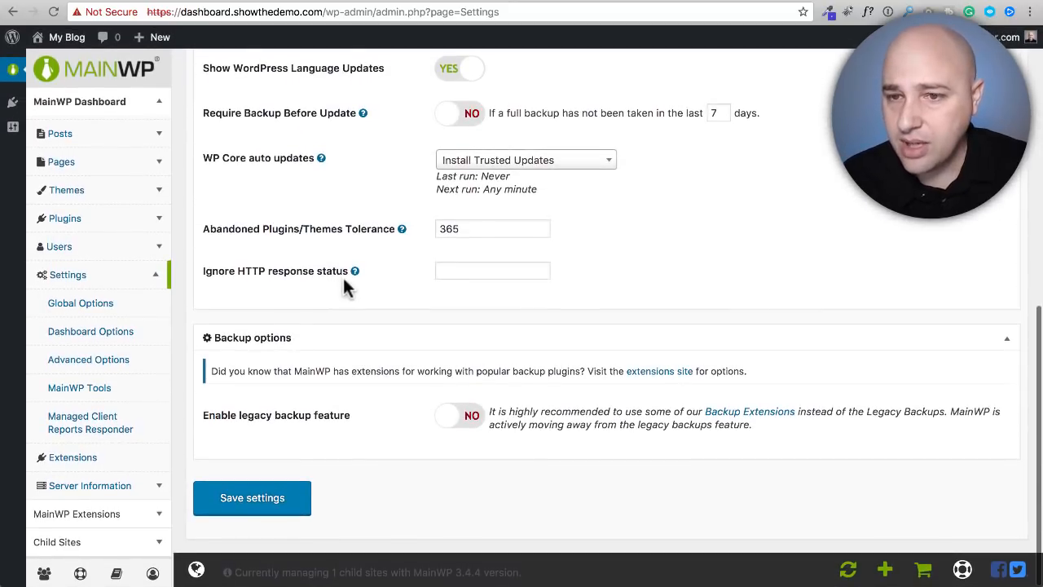
pyautogui.scroll(1, 343, 281)
pyautogui.scroll(2, 344, 279)
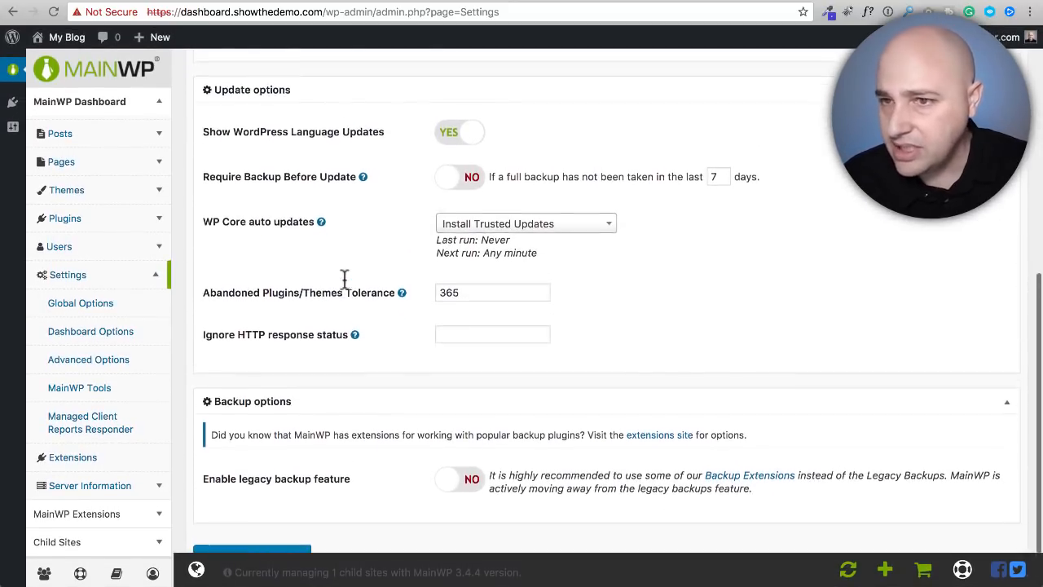
pyautogui.scroll(1, 343, 277)
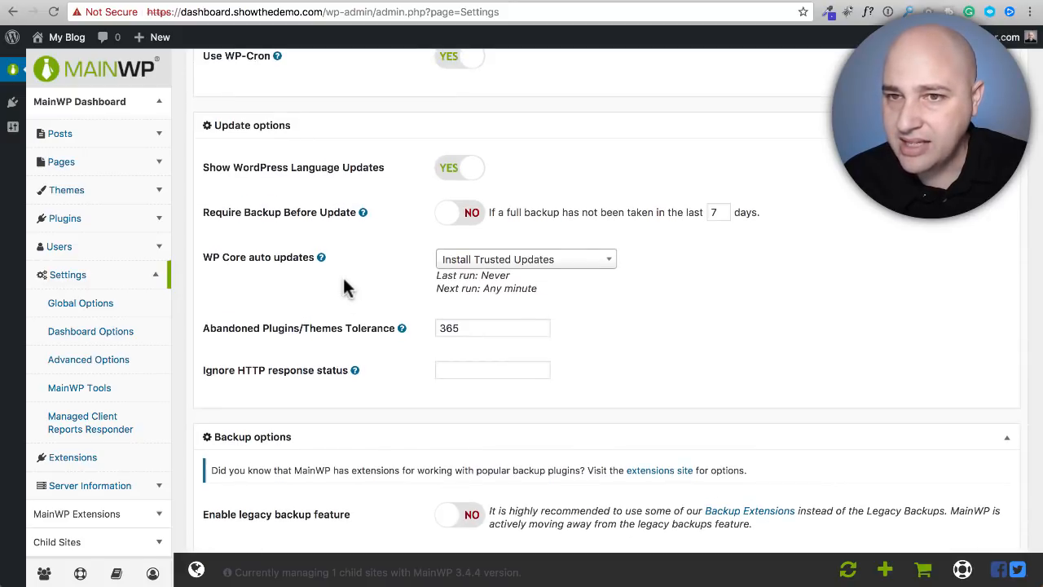
pyautogui.scroll(10, 344, 286)
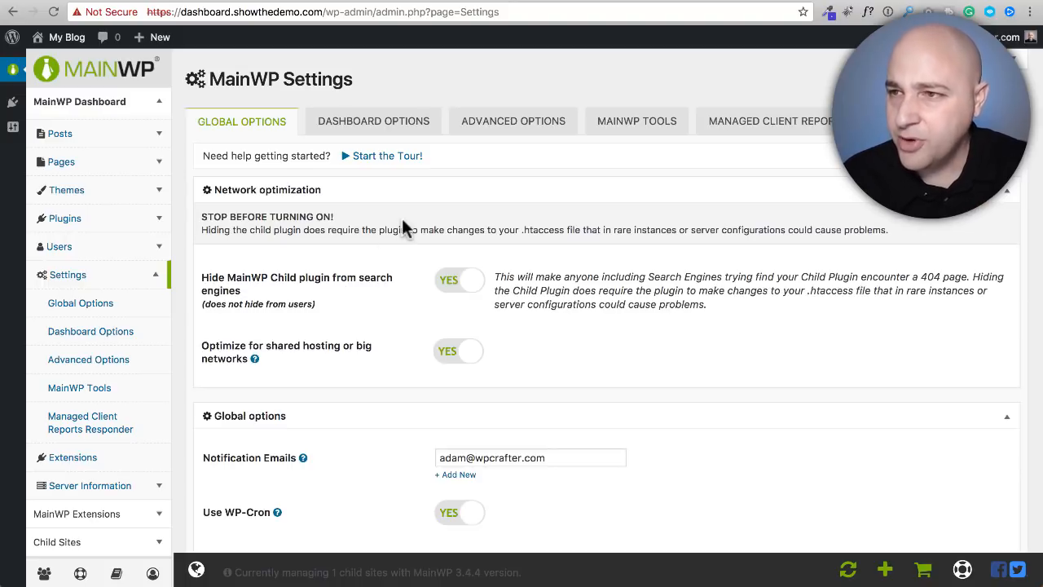
pyautogui.click(381, 130)
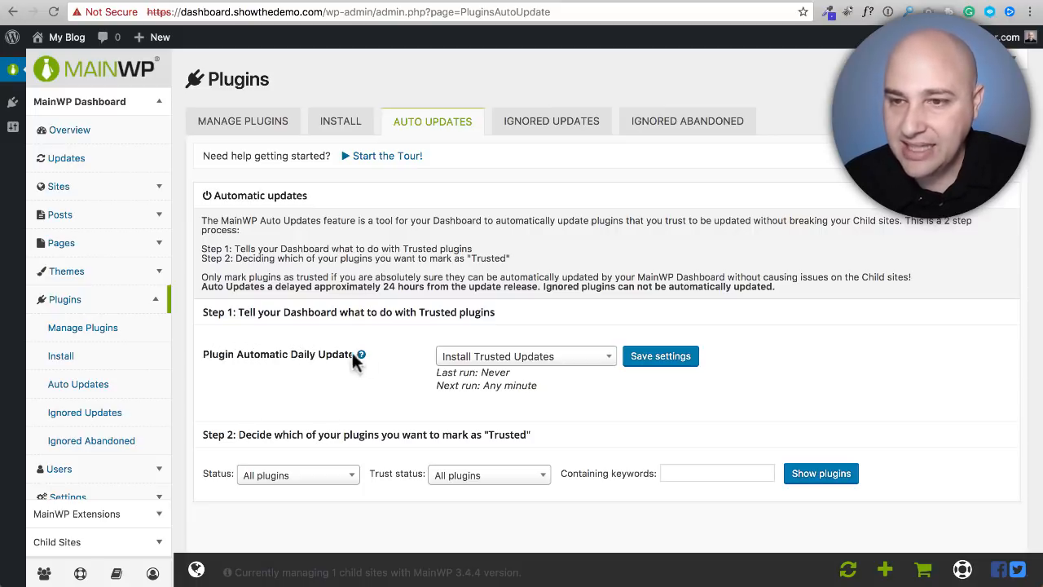
# Check the Plugin Automatic Daily Update choices on the plugin Auto Updates page and list all plugins with their trust levels.
pyautogui.click(541, 366)
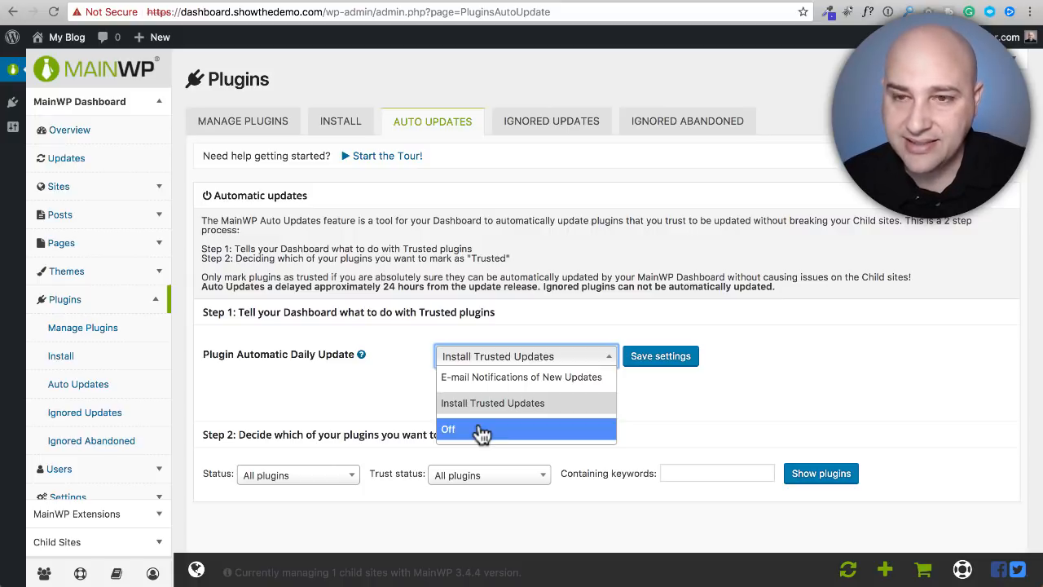
pyautogui.click(364, 395)
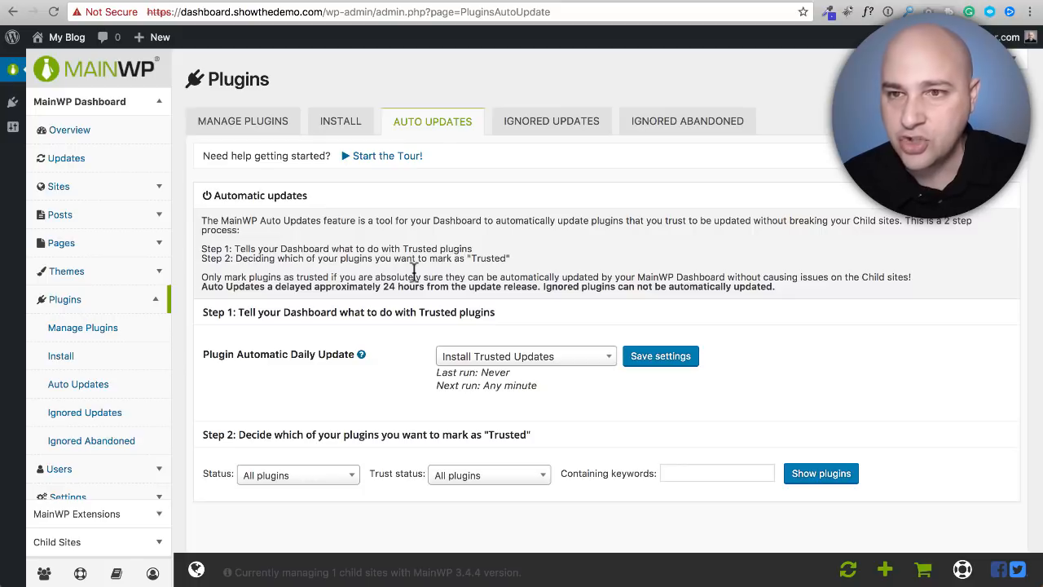
pyautogui.scroll(-1, 415, 271)
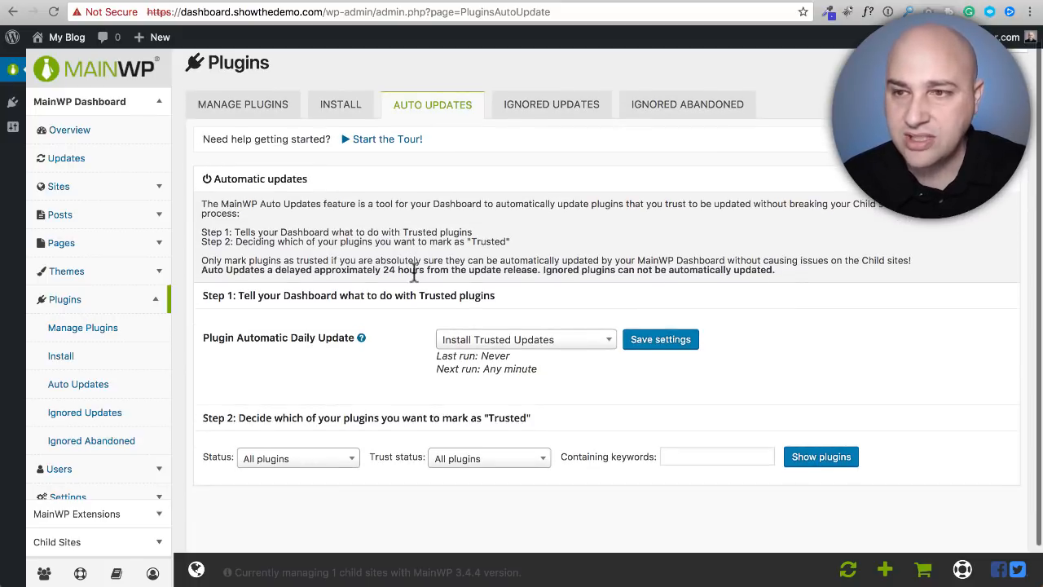
pyautogui.scroll(-3, 415, 274)
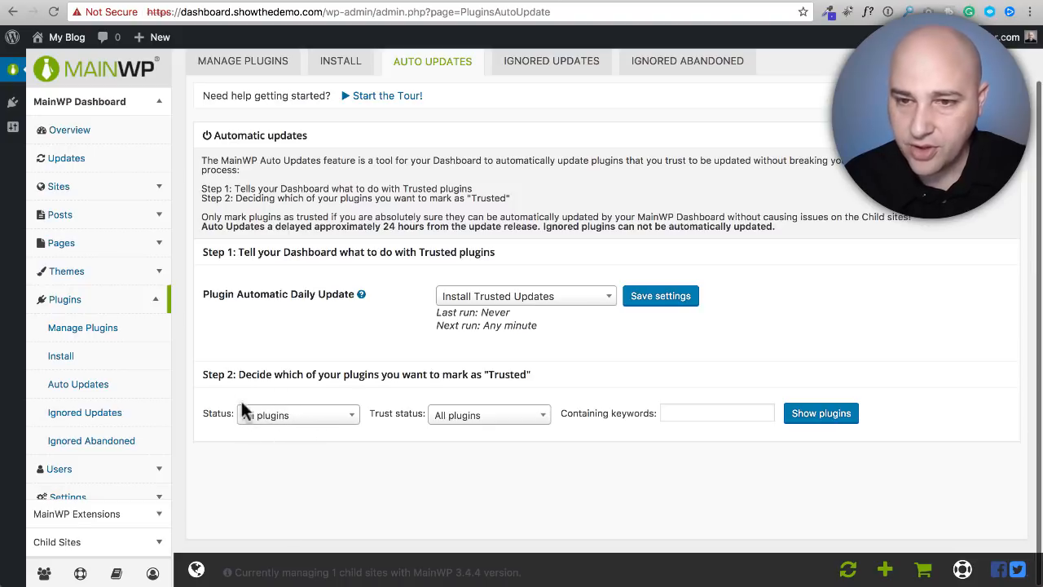
pyautogui.click(822, 422)
pyautogui.scroll(-3, 711, 383)
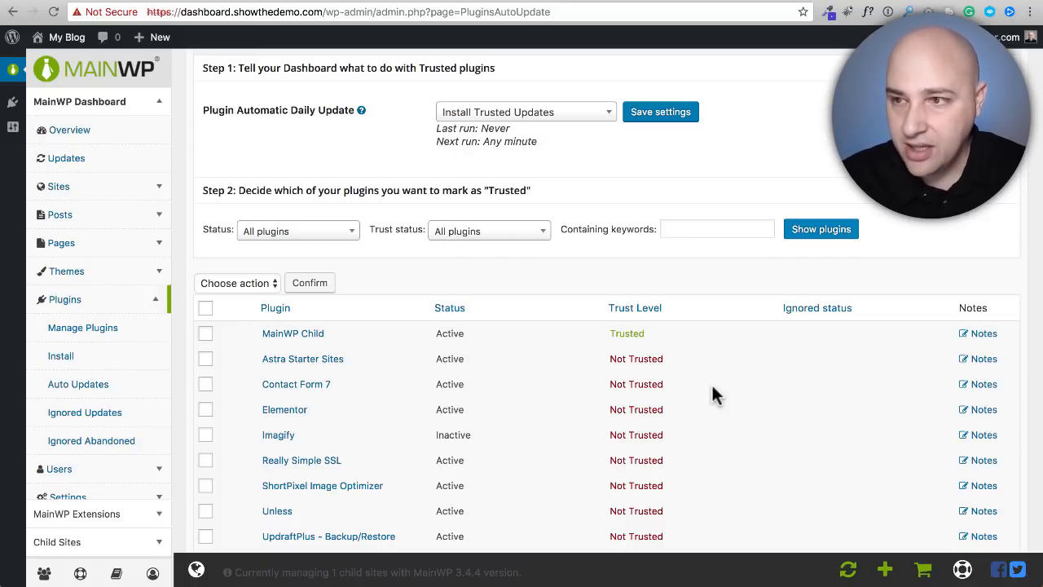
pyautogui.scroll(-3, 701, 389)
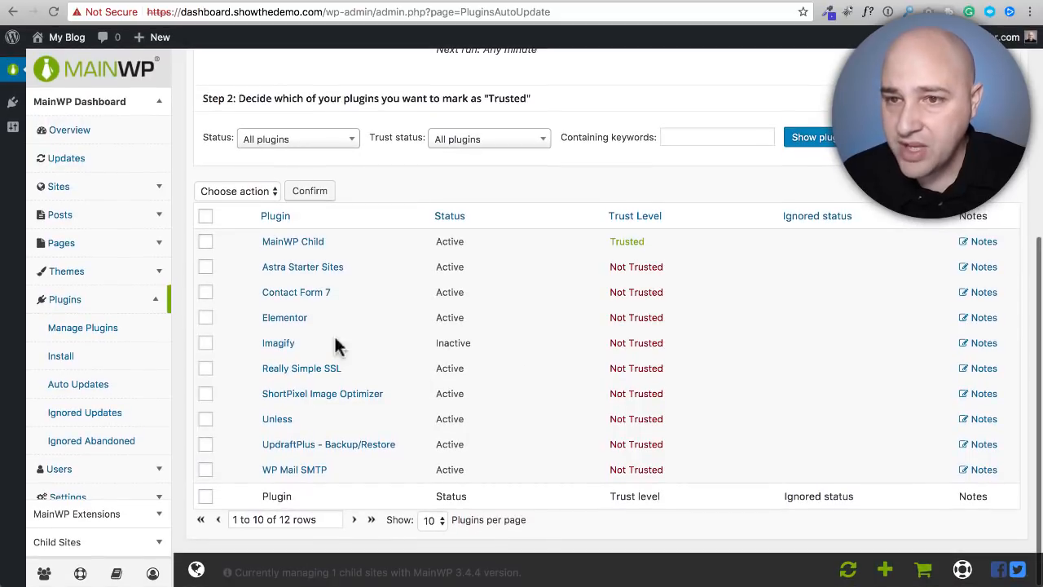
# Select every listed plugin except Elementor and return to the MainWP Overview page.
pyautogui.click(205, 217)
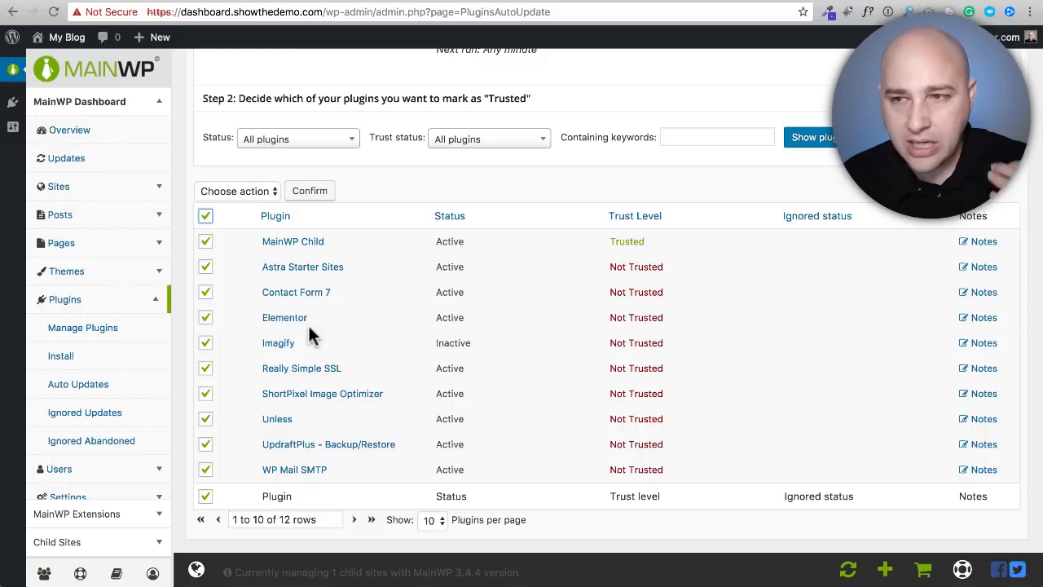
pyautogui.click(209, 320)
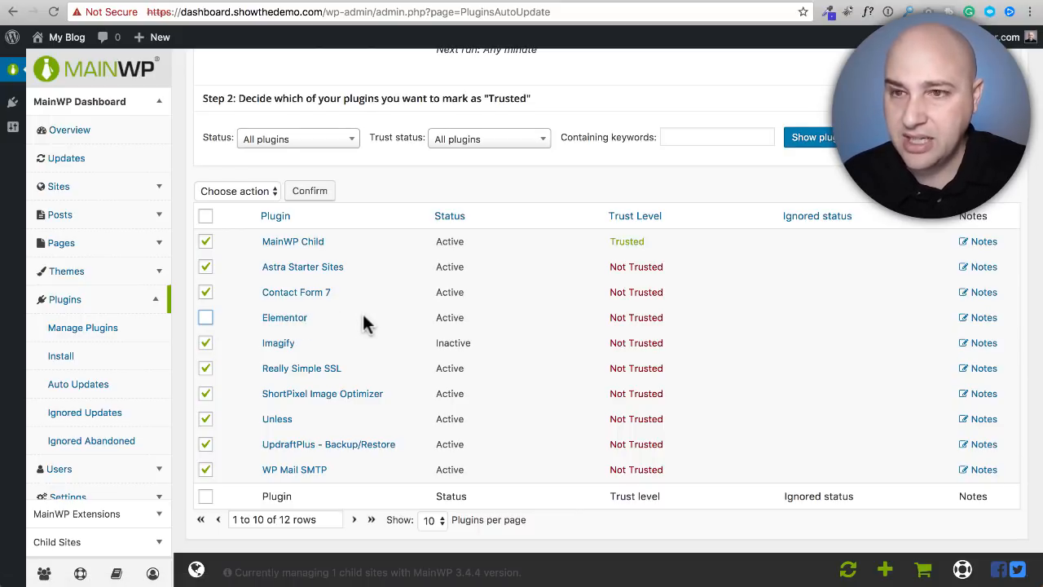
pyautogui.scroll(4, 363, 314)
pyautogui.click(80, 132)
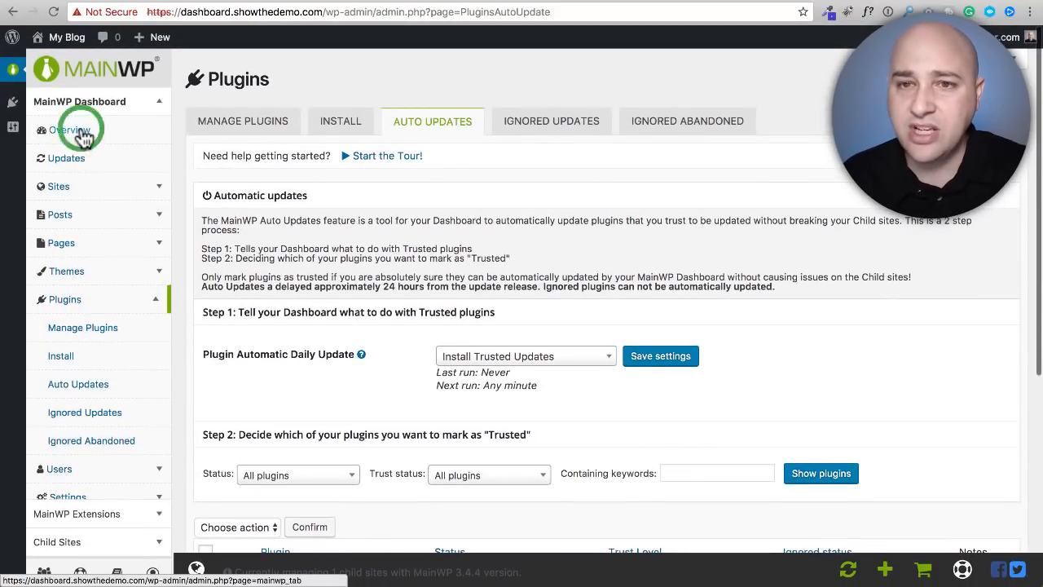